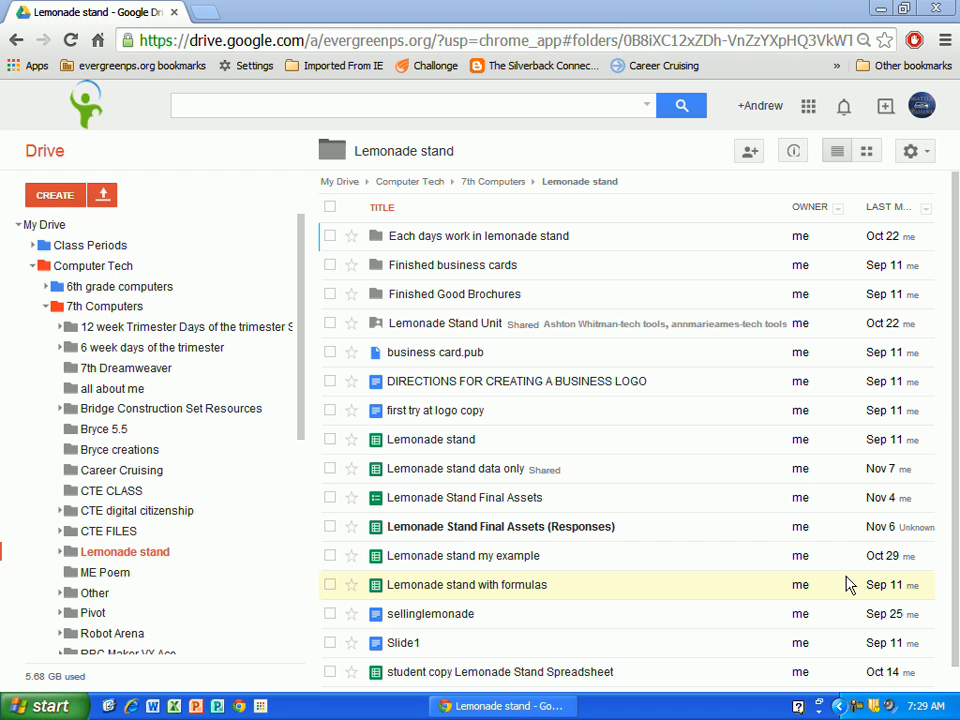
- Open the "Lemonade stand data only" spreadsheet and bring up its advanced sharing settings
left_click(493, 476)
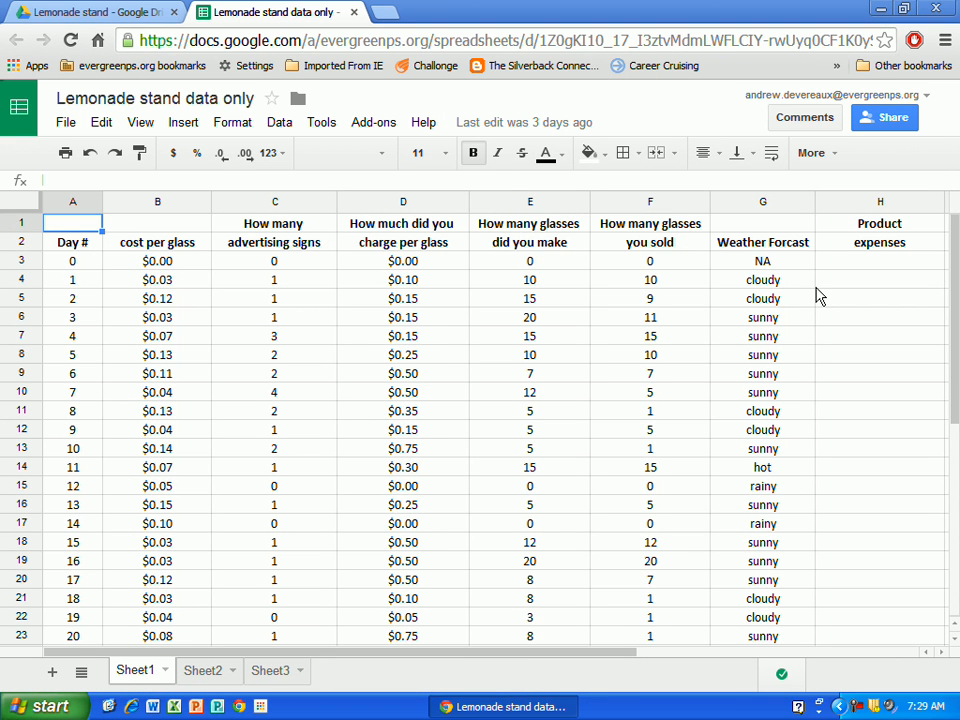
left_click(883, 124)
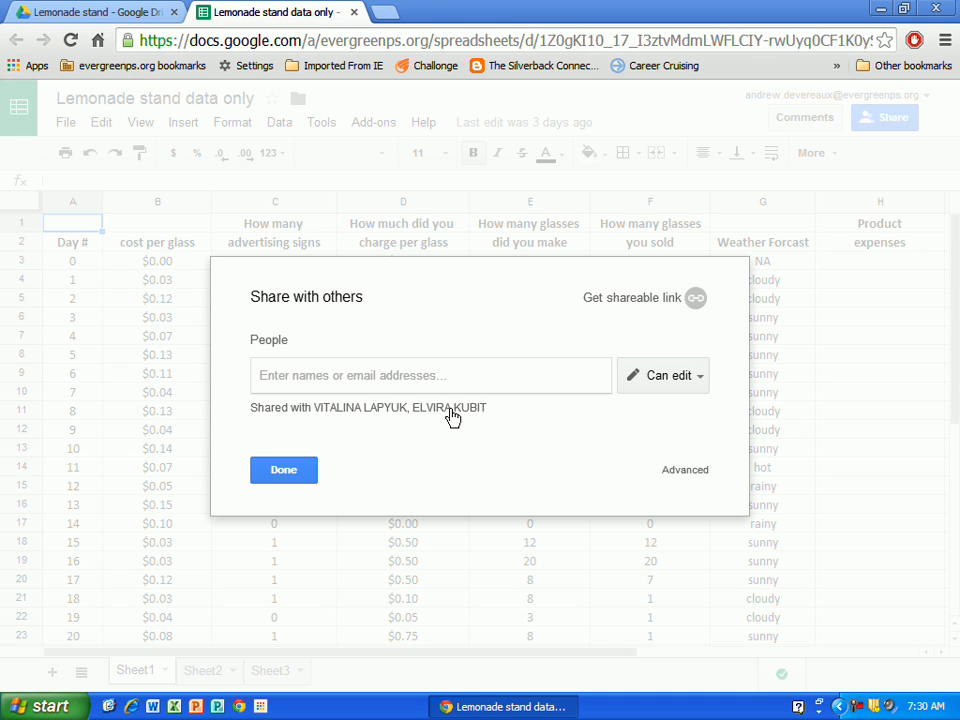
left_click(700, 386)
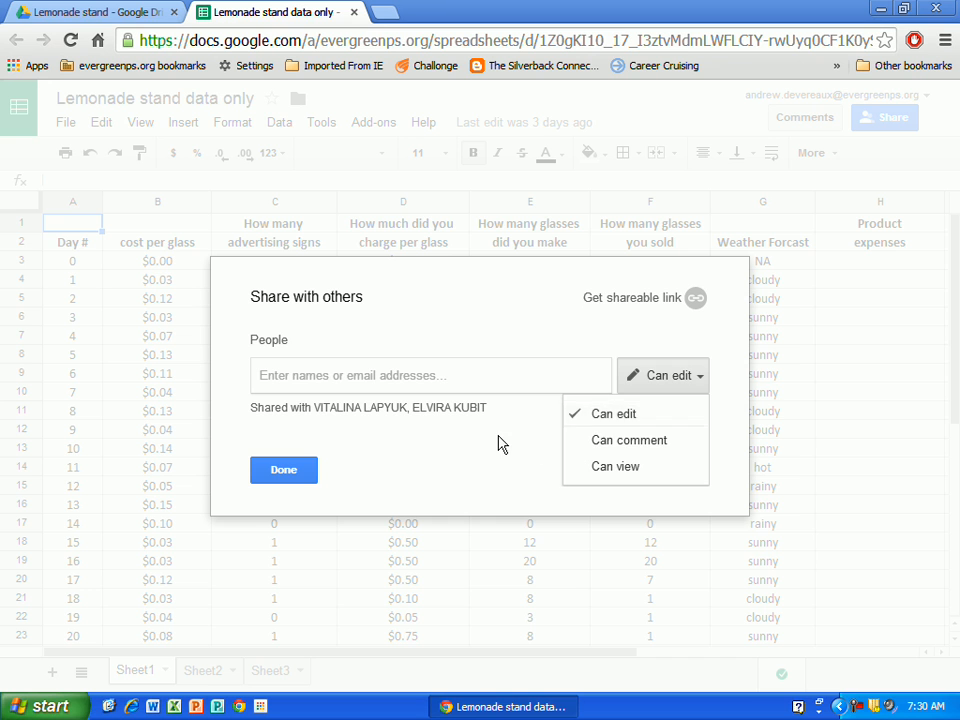
left_click(531, 471)
left_click(687, 470)
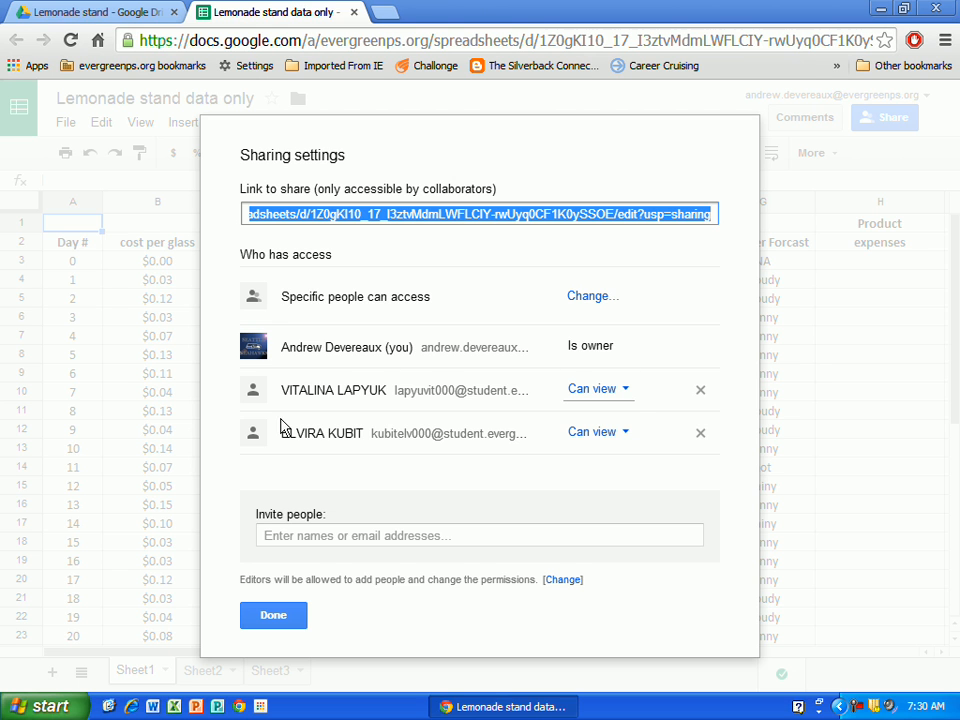
- Set both collaborators' access to Can view, save the changes and close the sharing settings
left_click(627, 398)
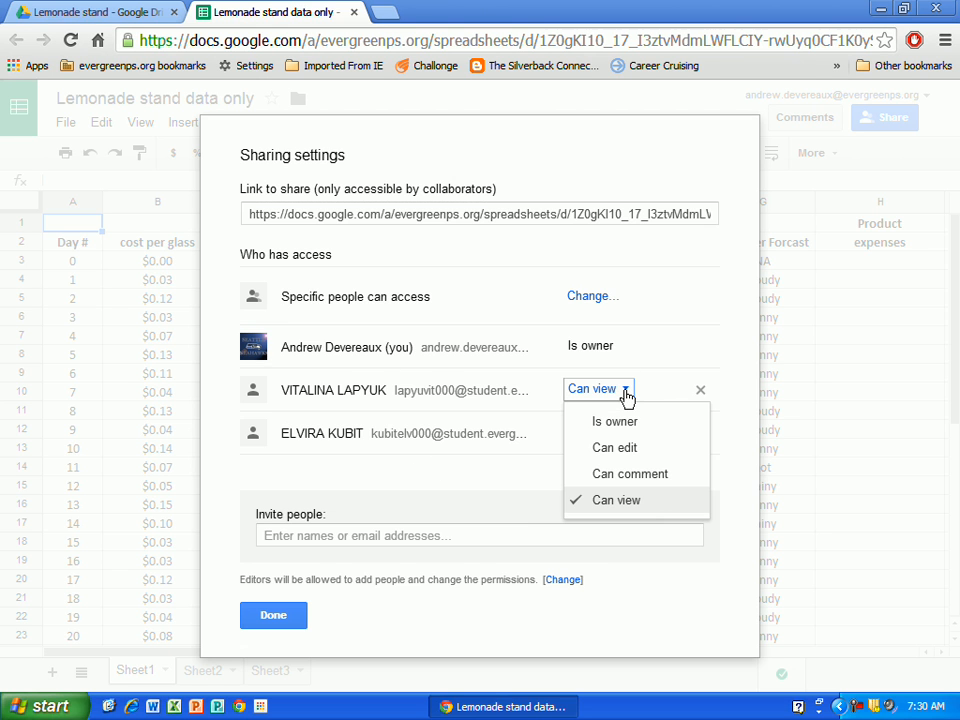
left_click(630, 504)
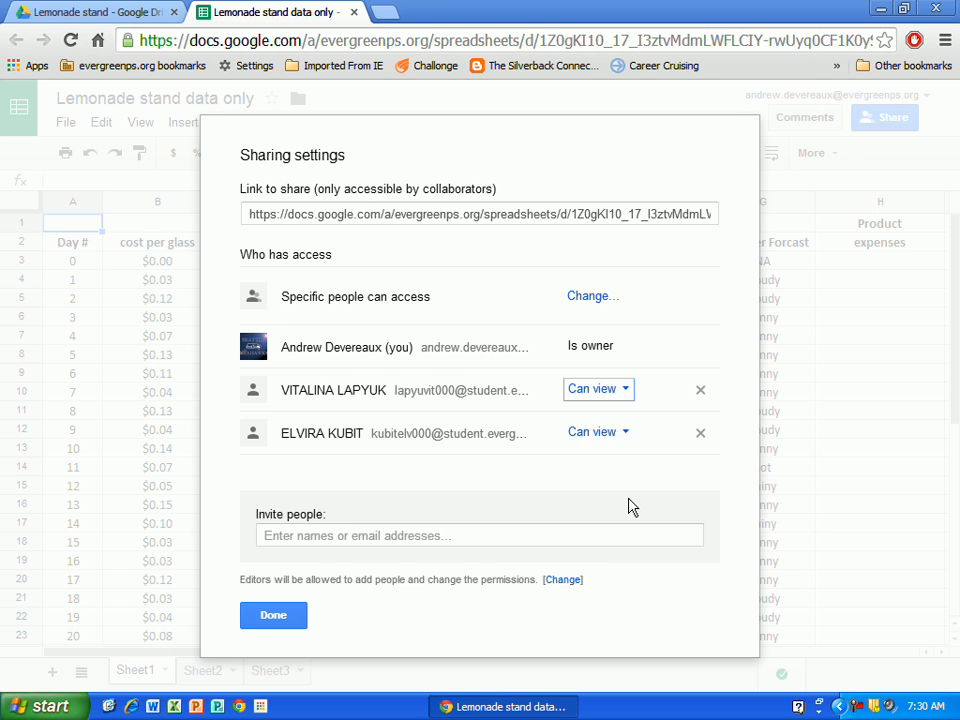
left_click(628, 433)
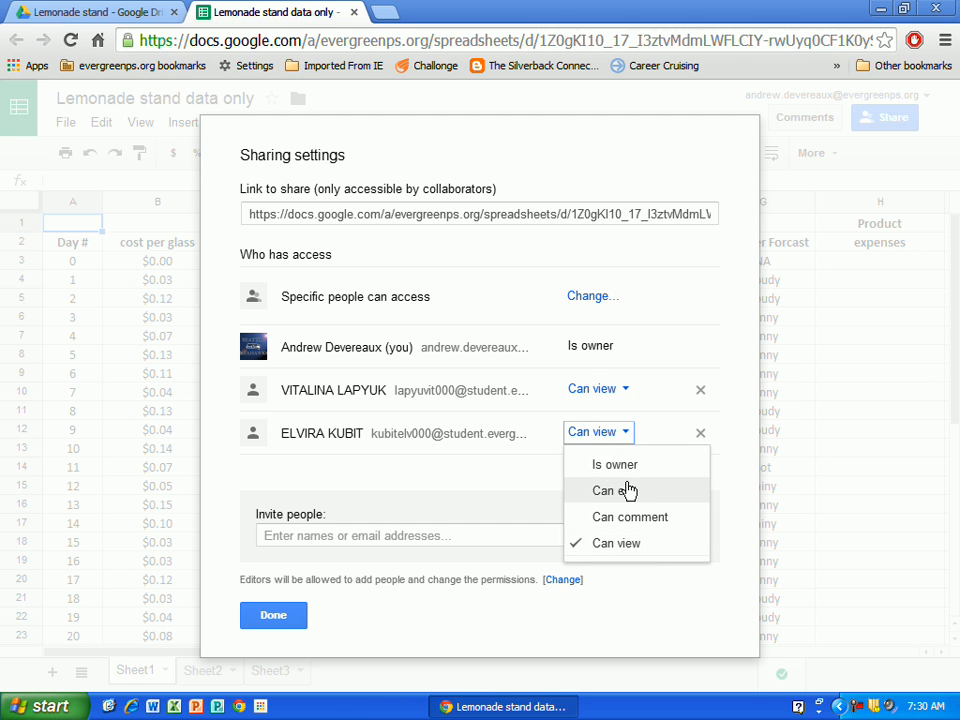
left_click(625, 490)
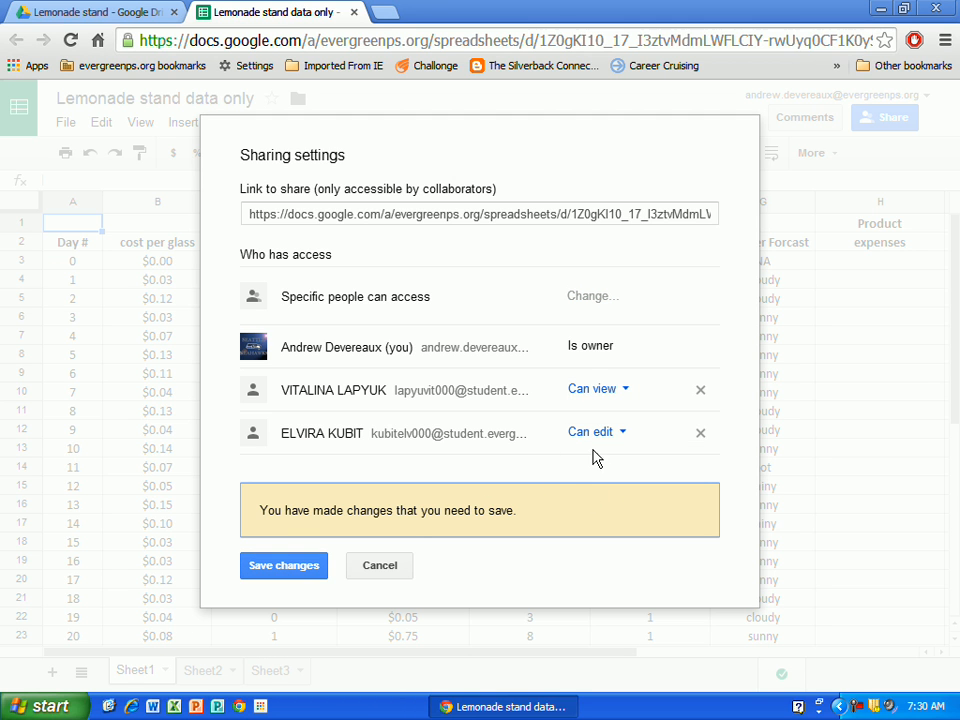
left_click(619, 438)
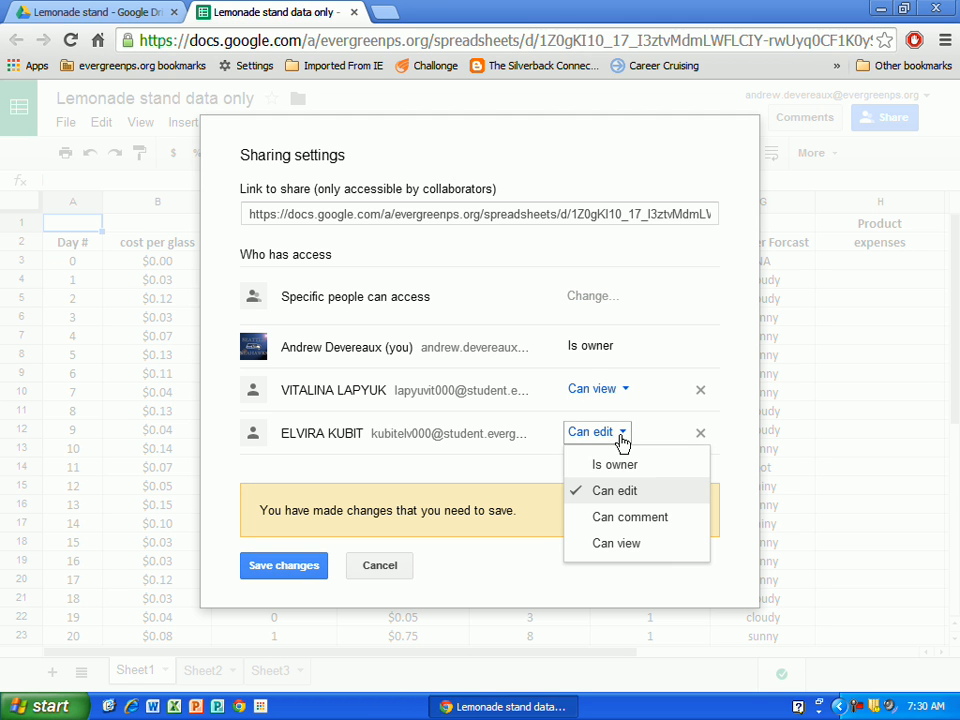
left_click(620, 545)
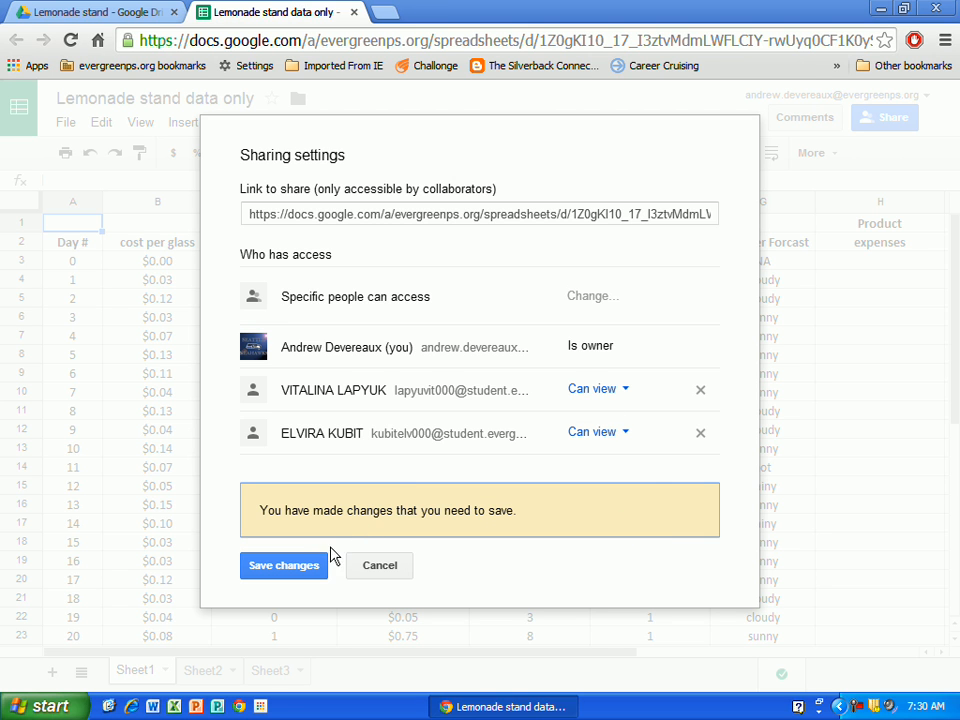
left_click(311, 571)
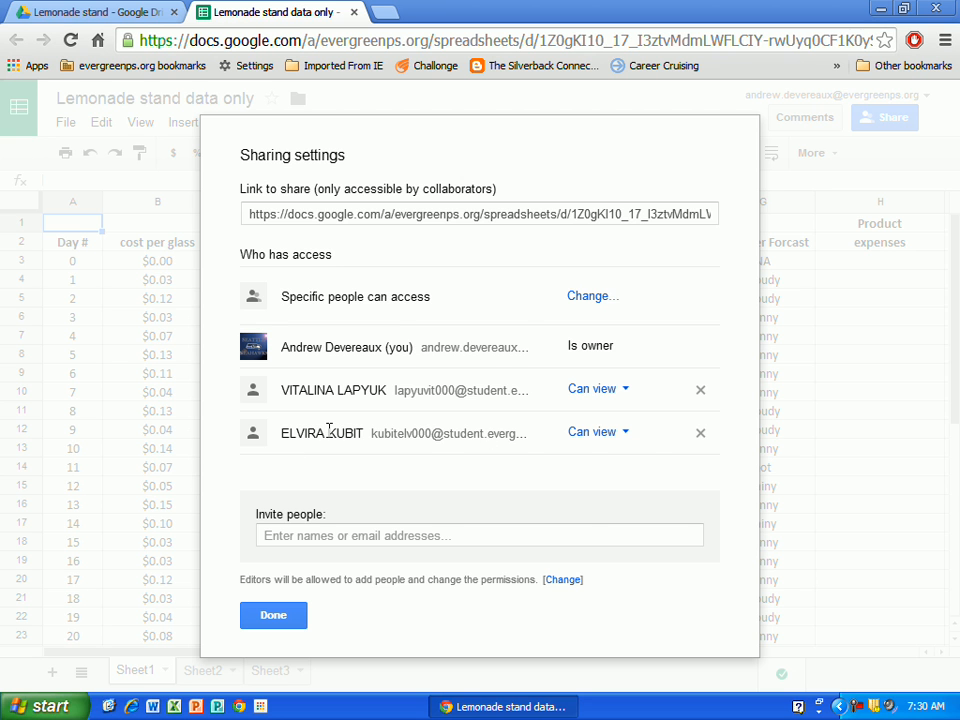
left_click(298, 615)
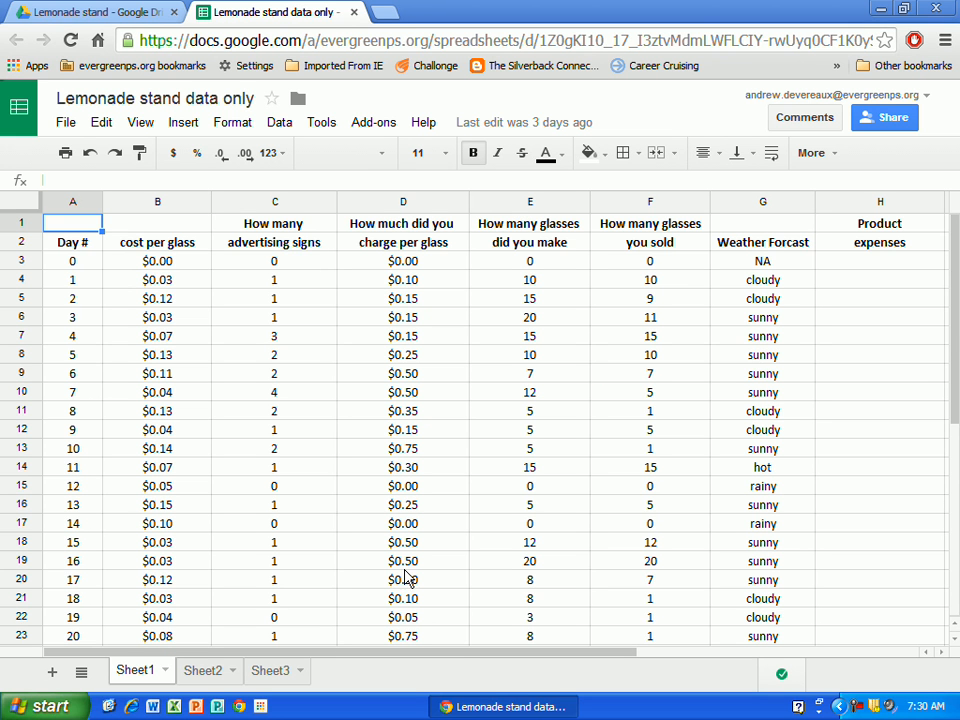
- Look over Sheet1's daily data, the summary rows beneath it and the expense and profit columns
left_click(66, 123)
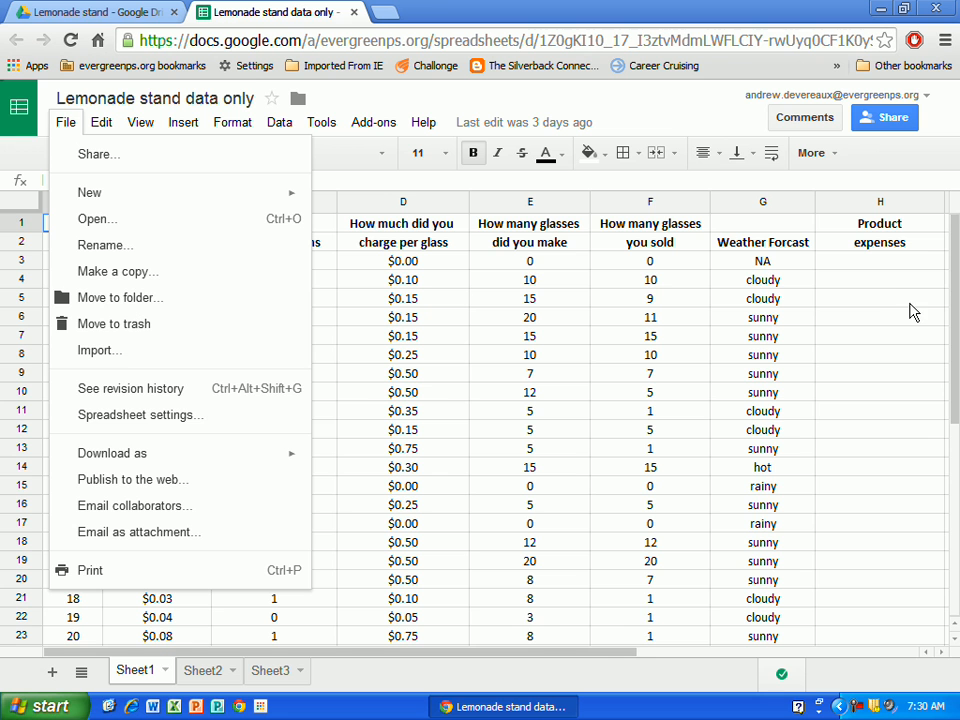
left_click_drag(630, 656, 525, 650)
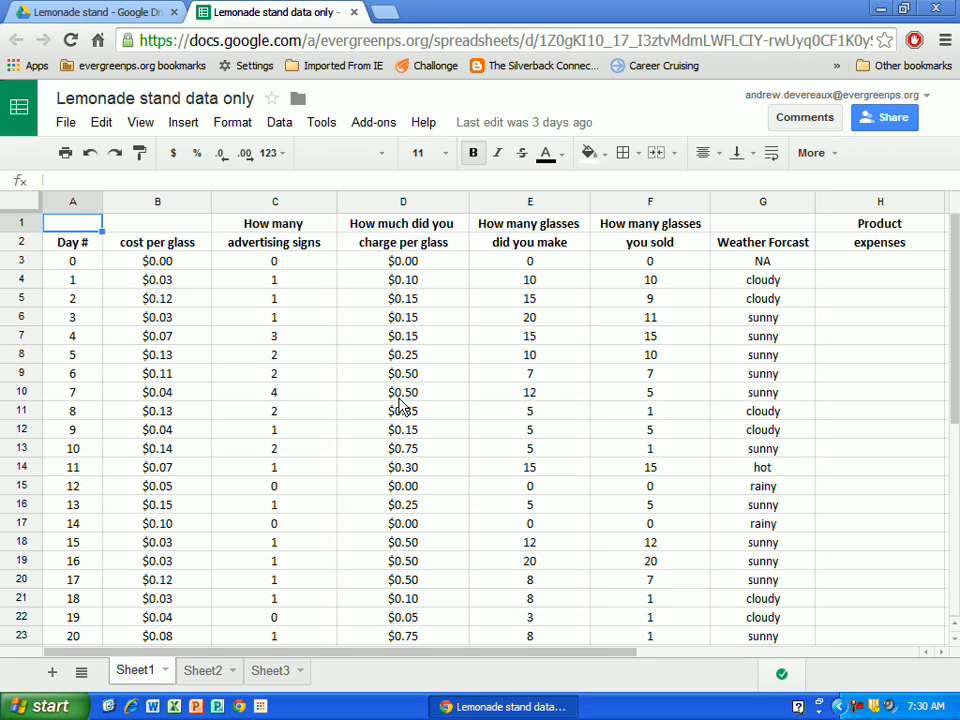
scroll(400, 483, "down", 2)
scroll(400, 483, "down", 6)
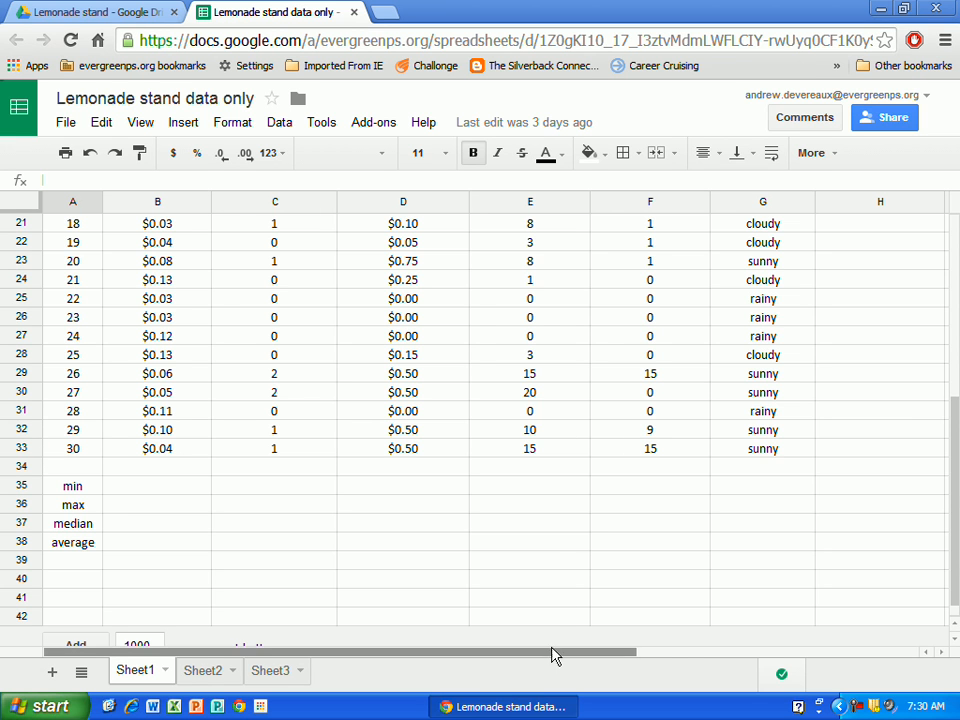
left_click_drag(579, 654, 846, 658)
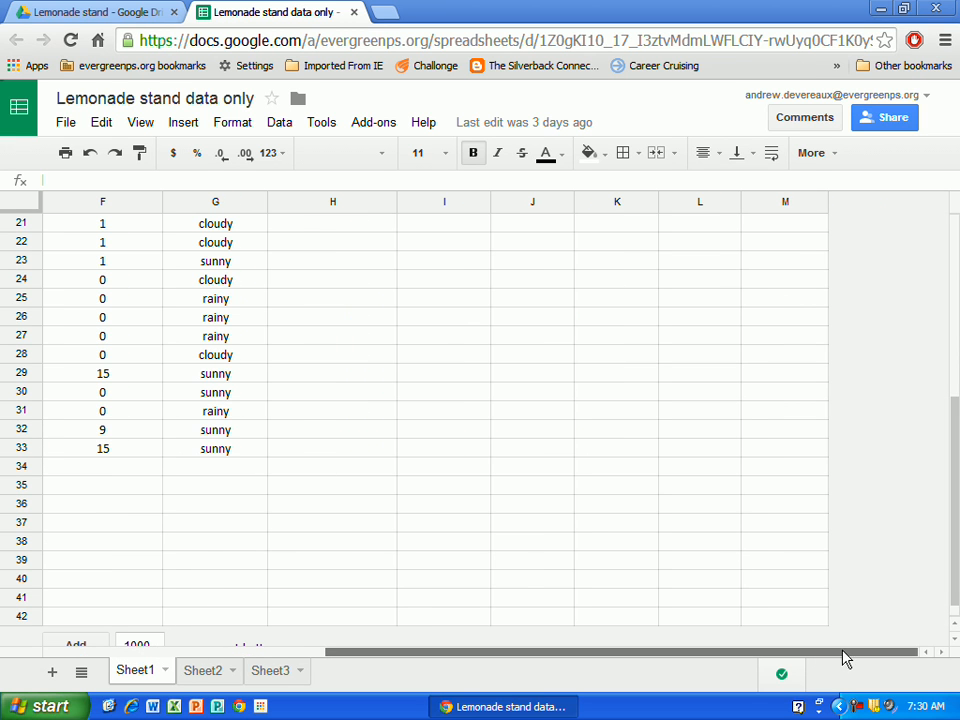
left_click_drag(464, 655, 450, 651)
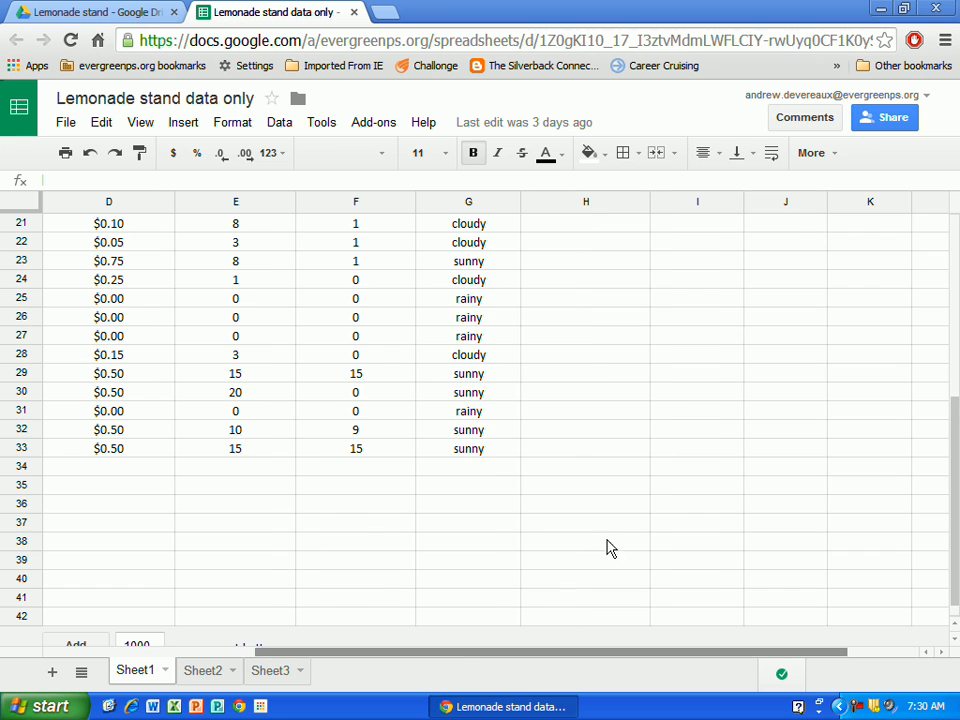
scroll(621, 536, "up", 7)
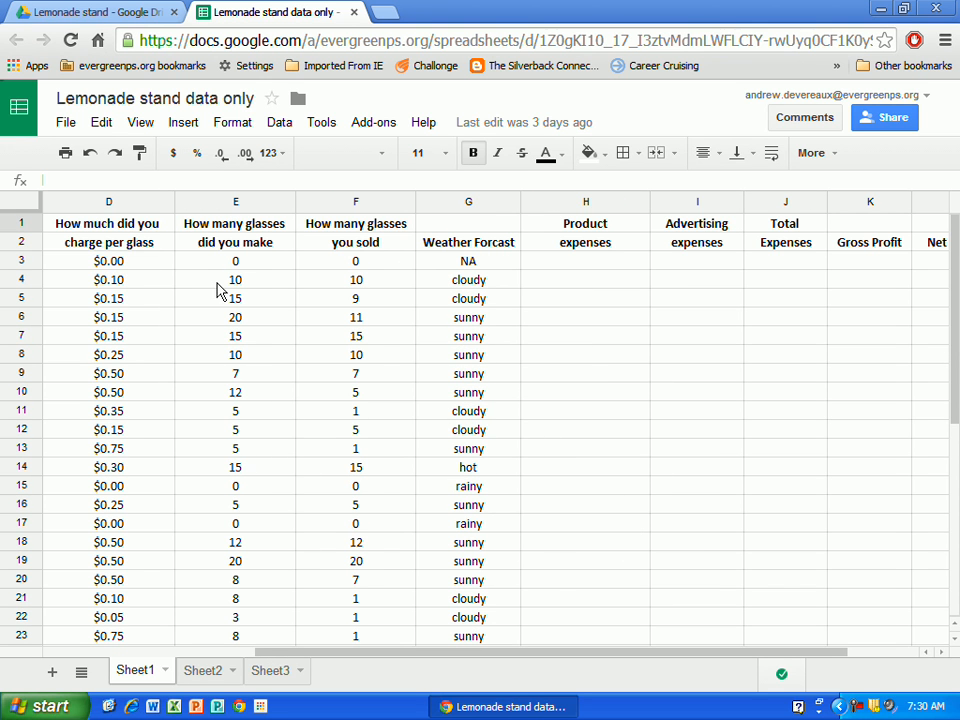
left_click_drag(455, 658, 336, 656)
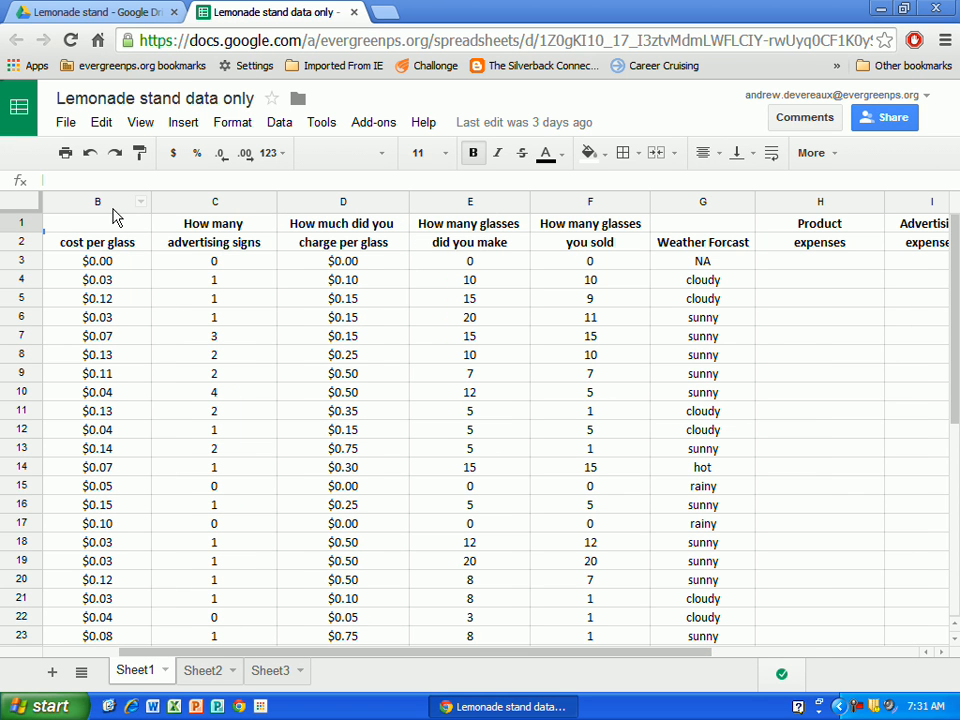
- Examine the price, glasses made, glasses sold and weather columns, sample day rows, and the Product expenses column
left_click(305, 200)
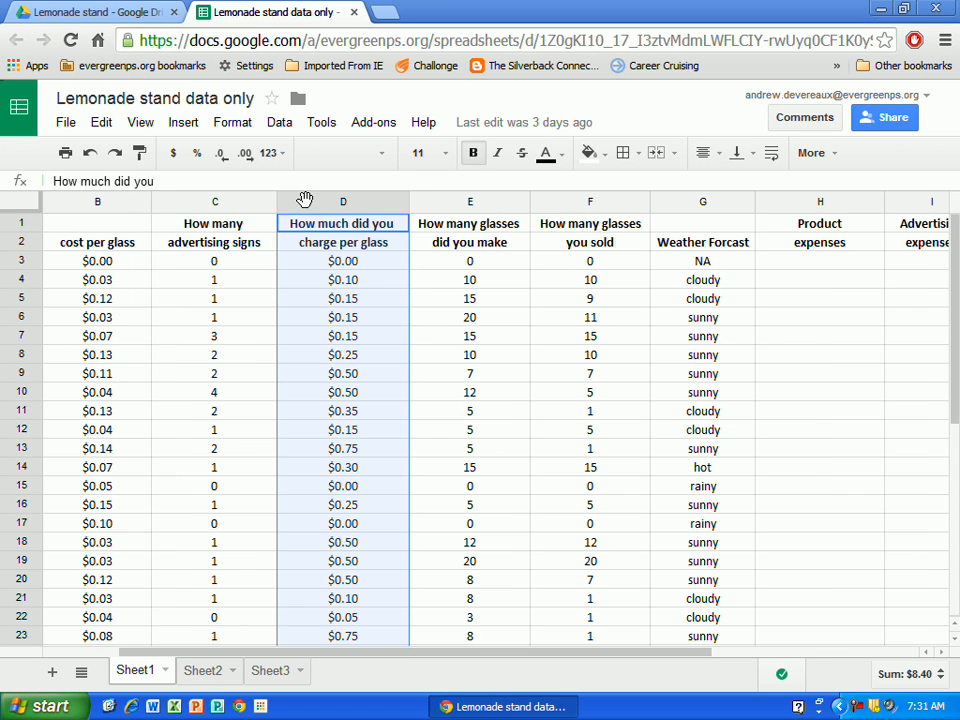
left_click(455, 200)
left_click(564, 200)
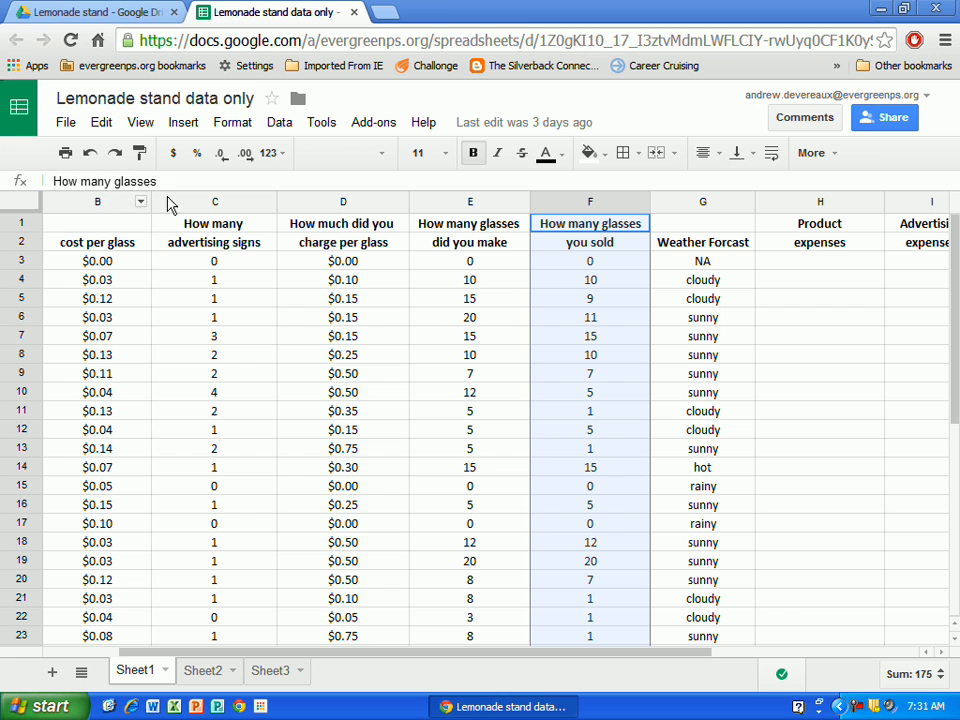
left_click(699, 203)
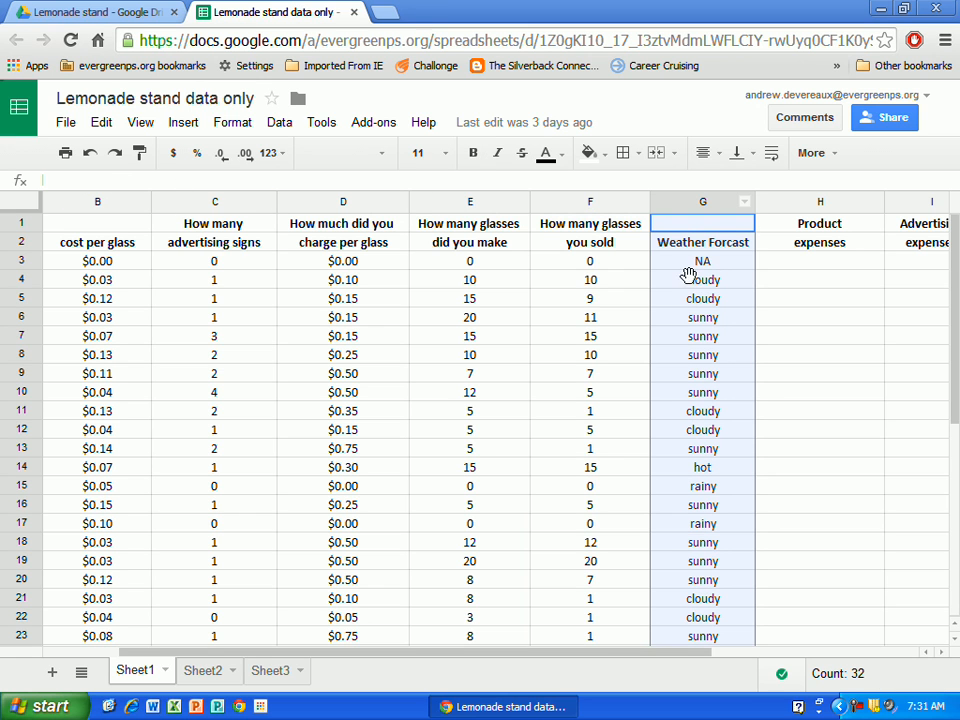
left_click(18, 281)
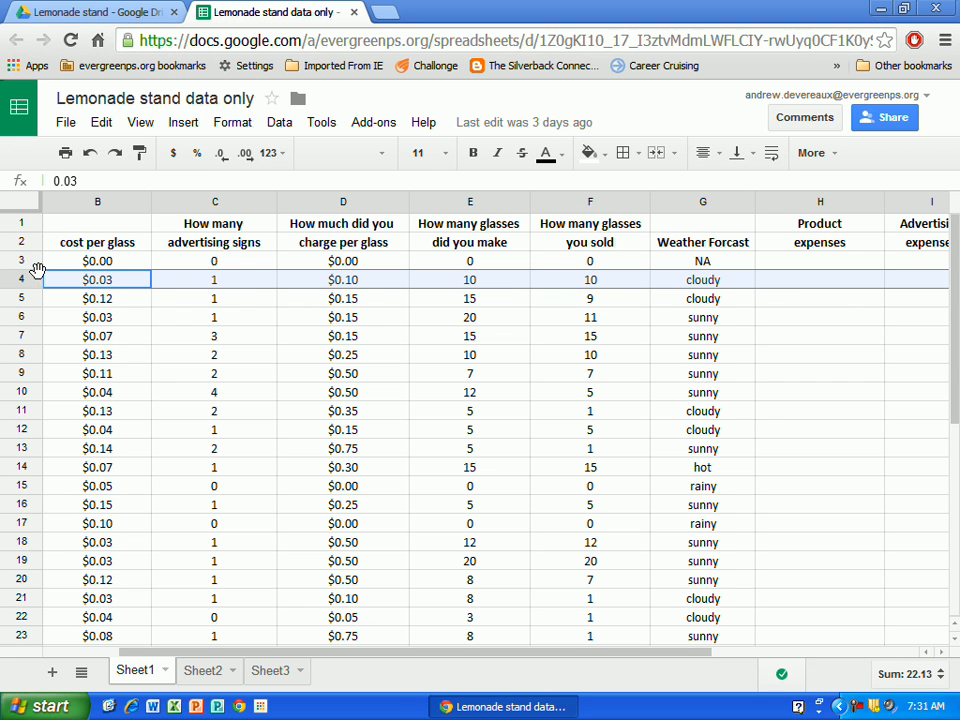
left_click(21, 373)
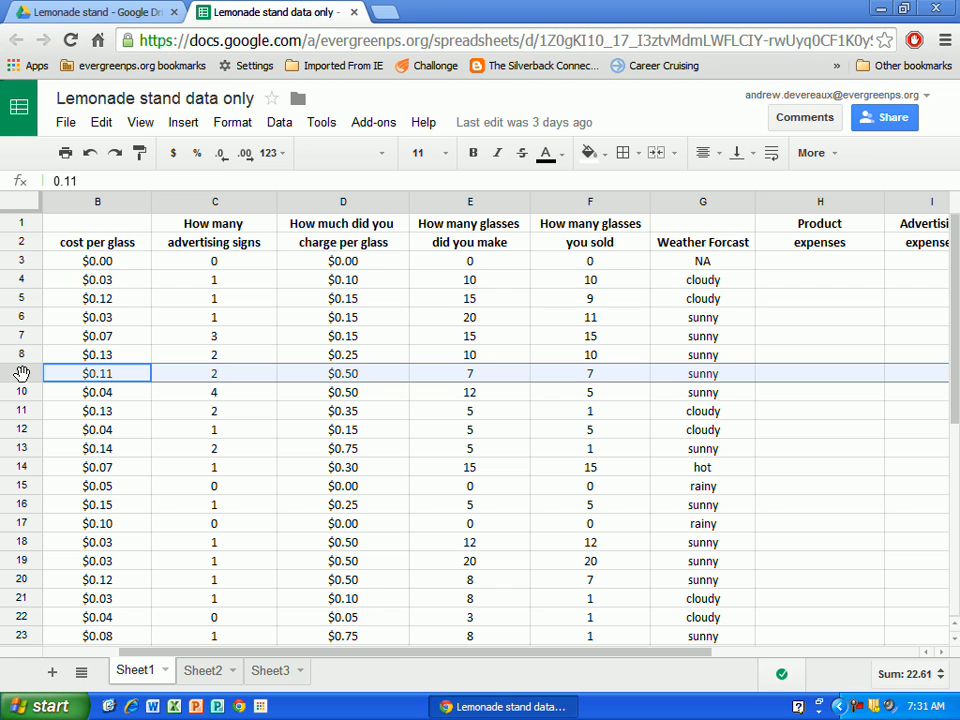
left_click(812, 207)
left_click(814, 302)
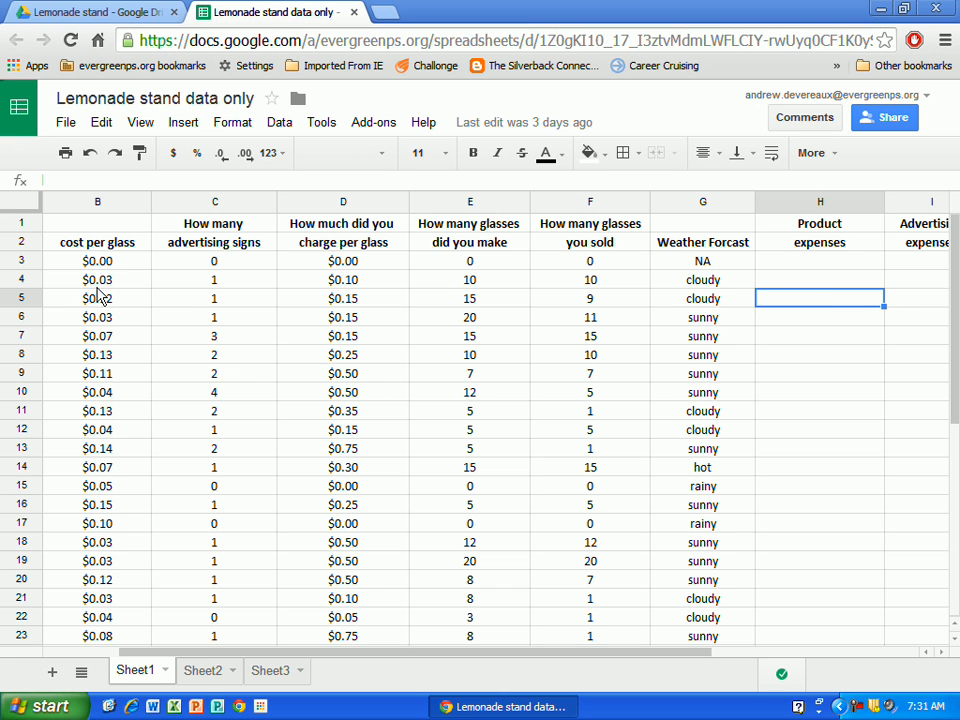
left_click(902, 390)
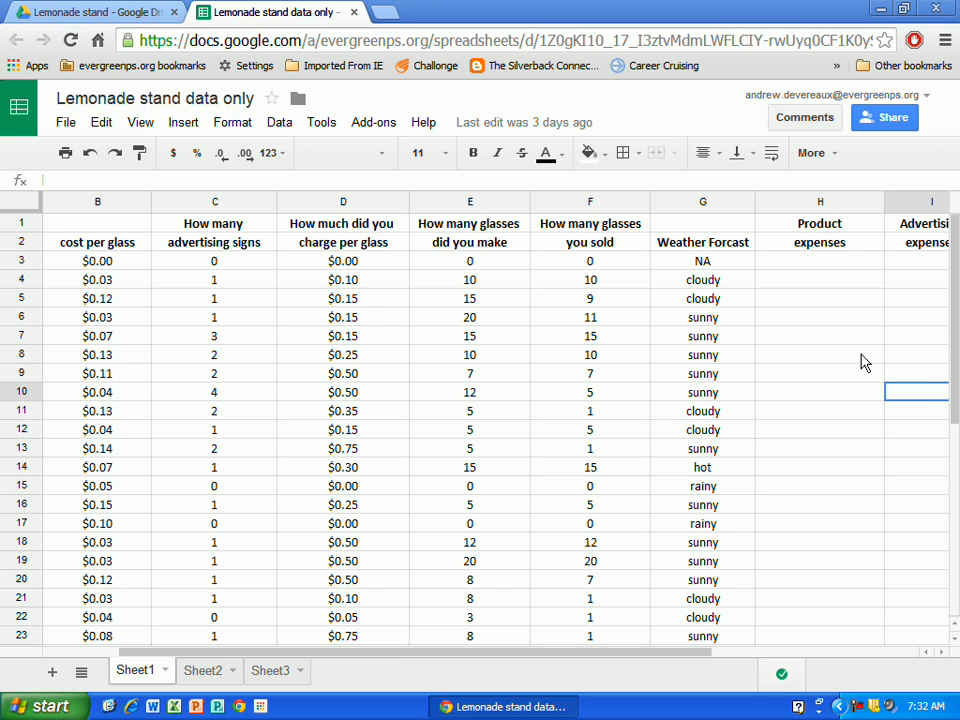
- Enter the formula =(B4*E4) in cell H4 to calculate day 1's product expenses from cost per glass and glasses made
left_click(797, 287)
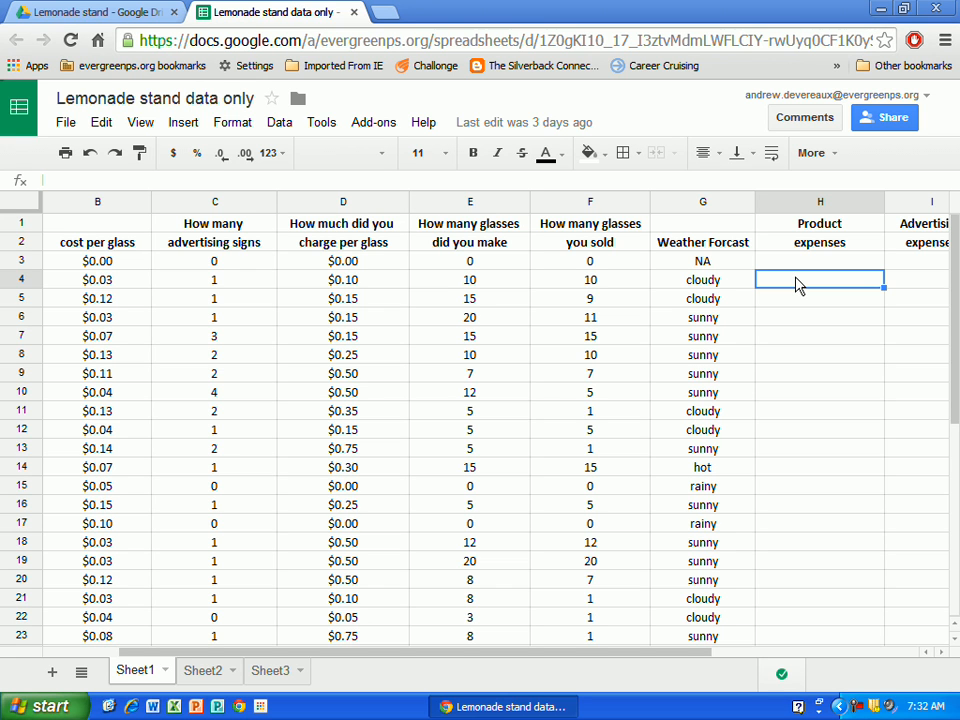
type("=")
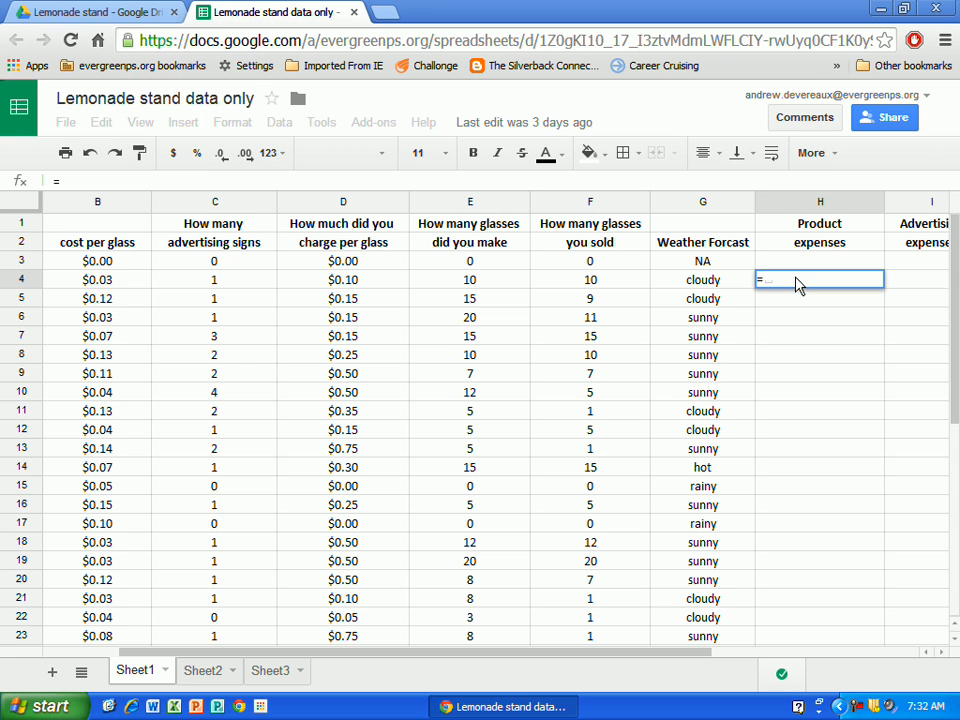
type("(")
left_click_drag(514, 660, 450, 658)
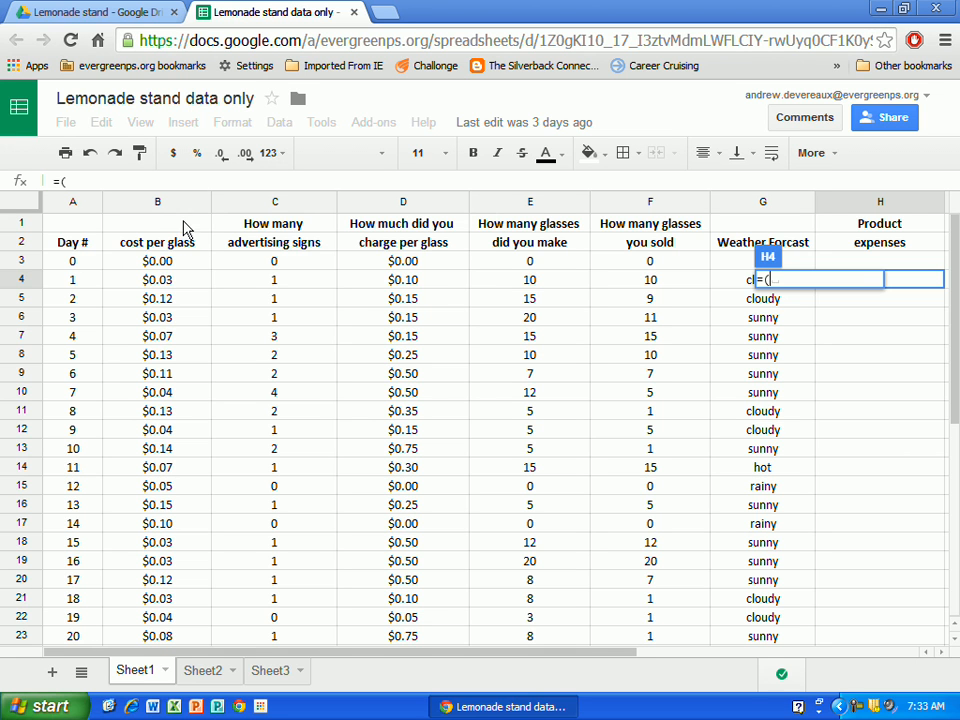
left_click(150, 287)
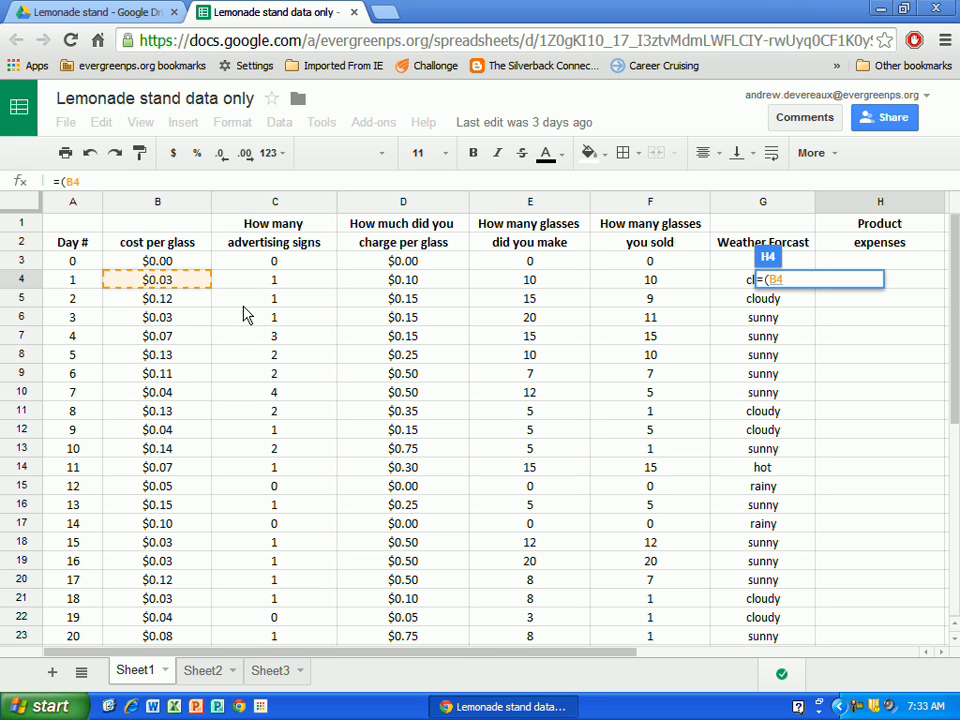
type("*")
left_click(526, 283)
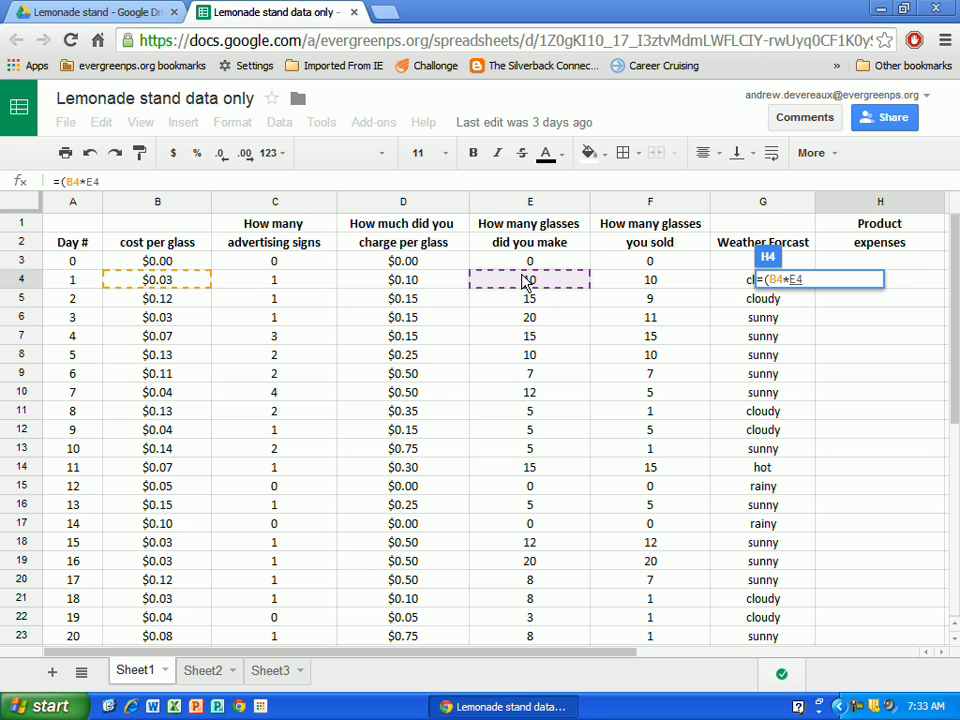
type(")")
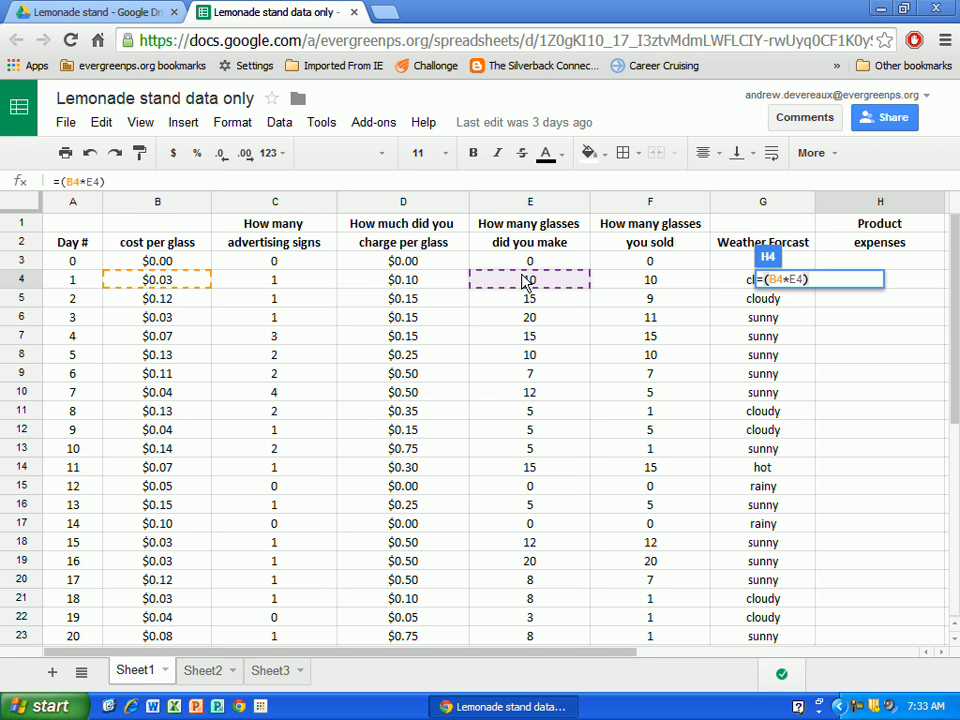
key("Return")
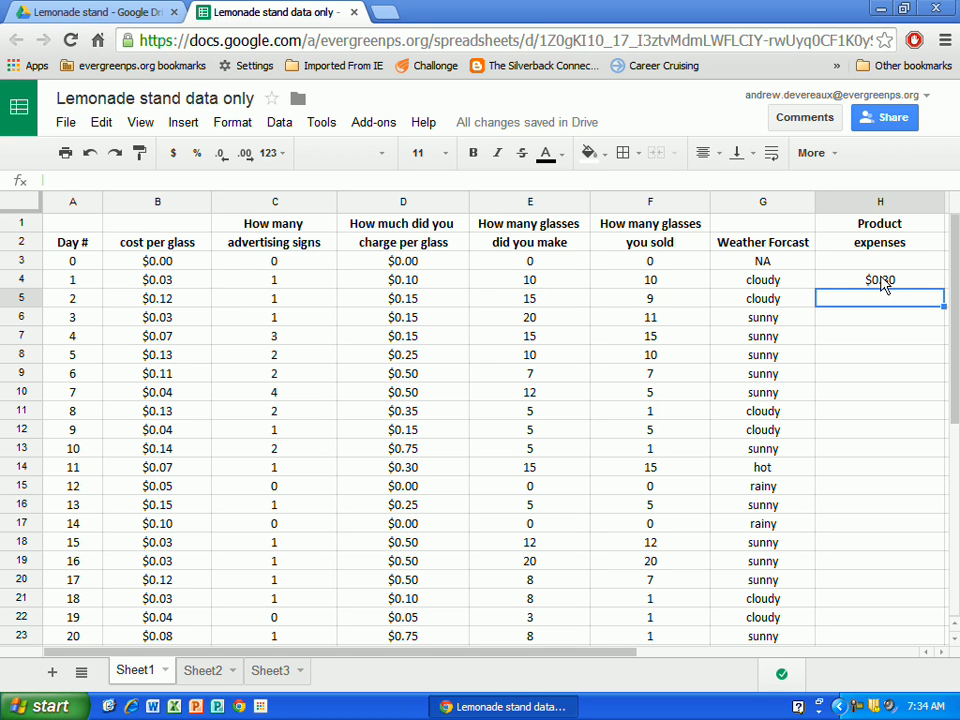
- Check the formula in H4, and change day 1's cost per glass in cell B4 to 0.05 to test it
left_click(882, 285)
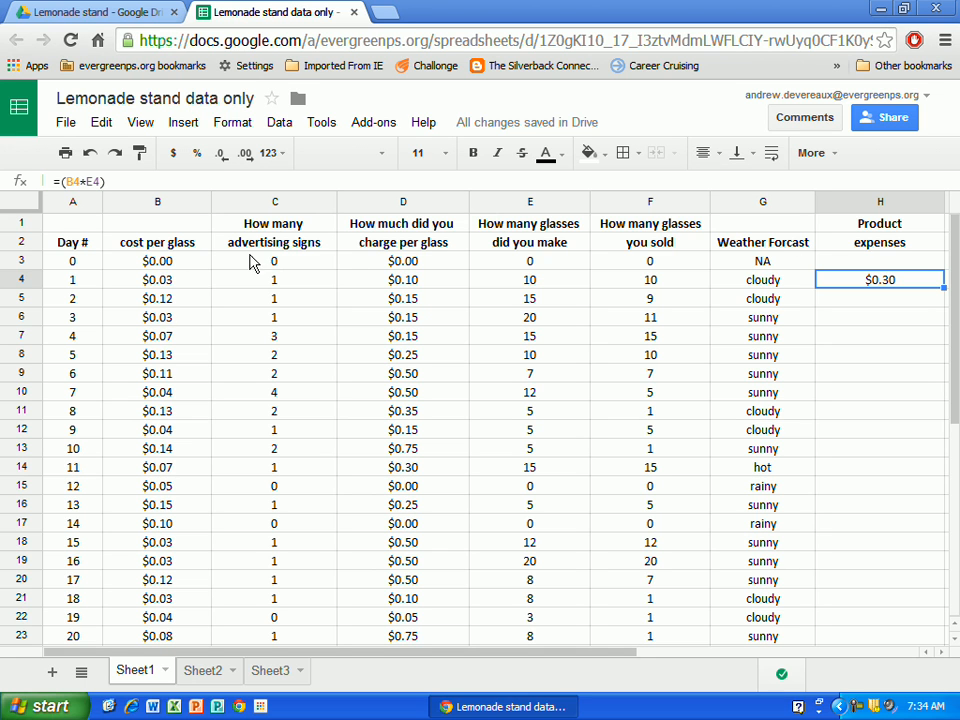
left_click(168, 287)
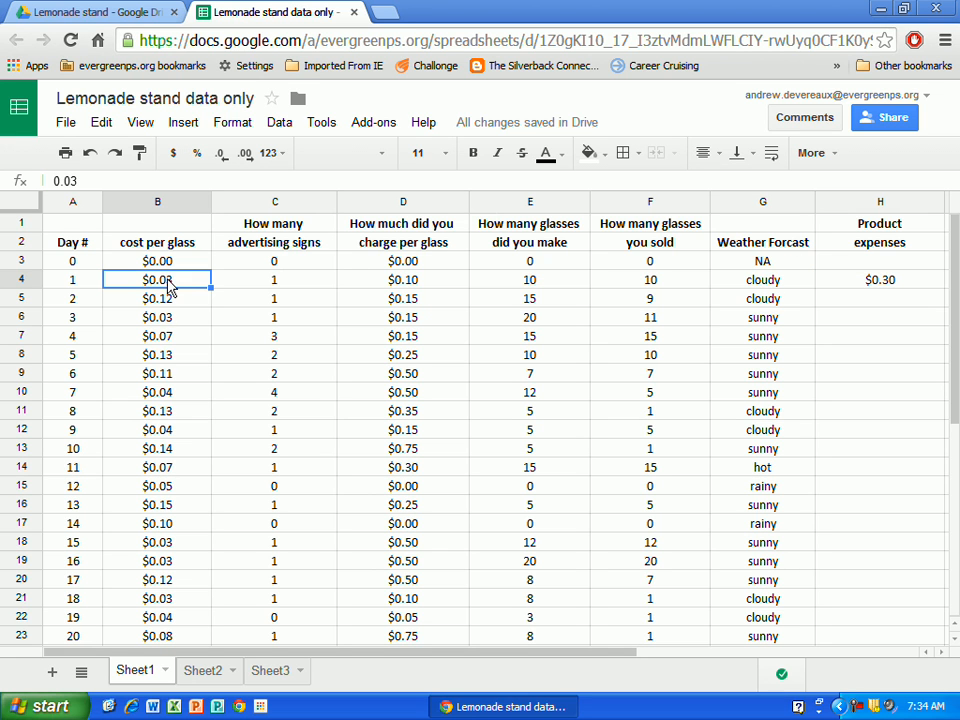
left_click(89, 180)
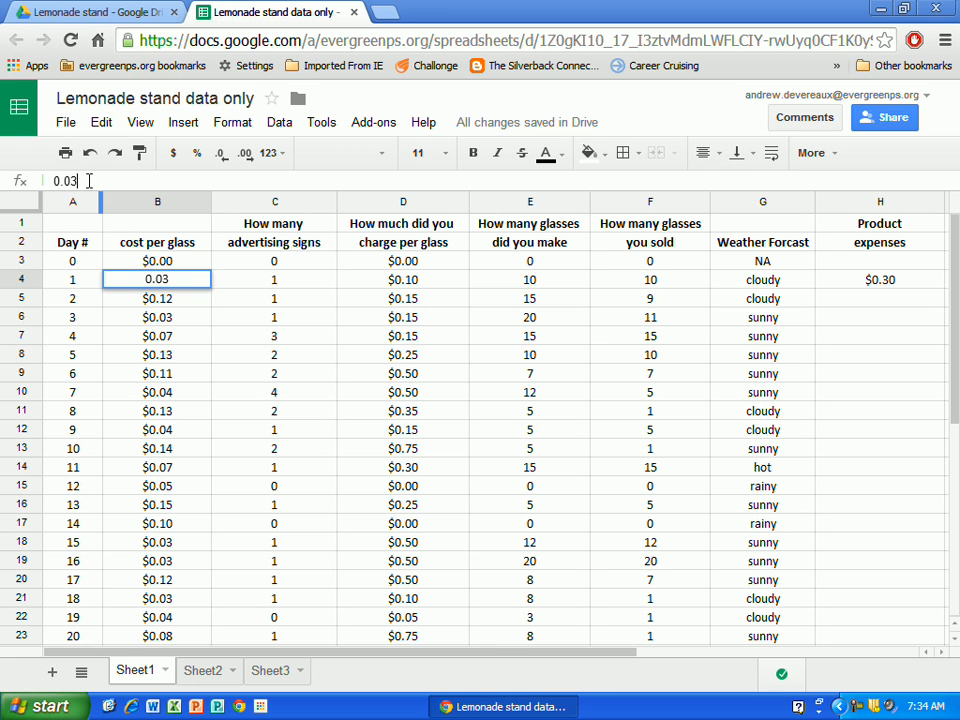
key("BackSpace")
type("5")
key("Return")
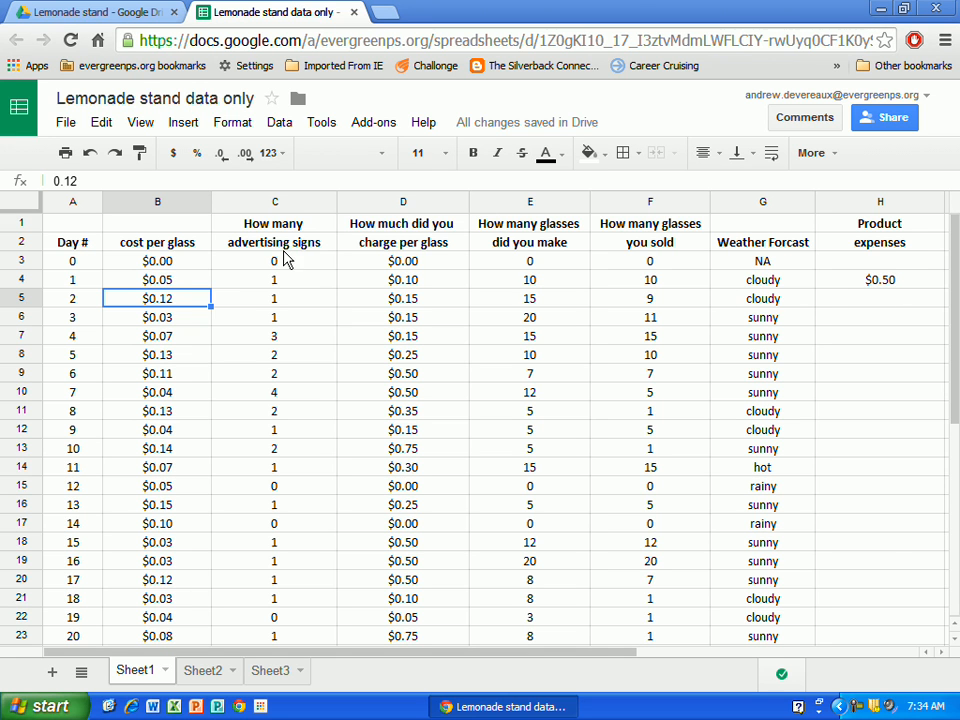
- Restore day 1's cost per glass in cell B4 to 0.03
left_click(186, 284)
left_click(93, 179)
key("BackSpace")
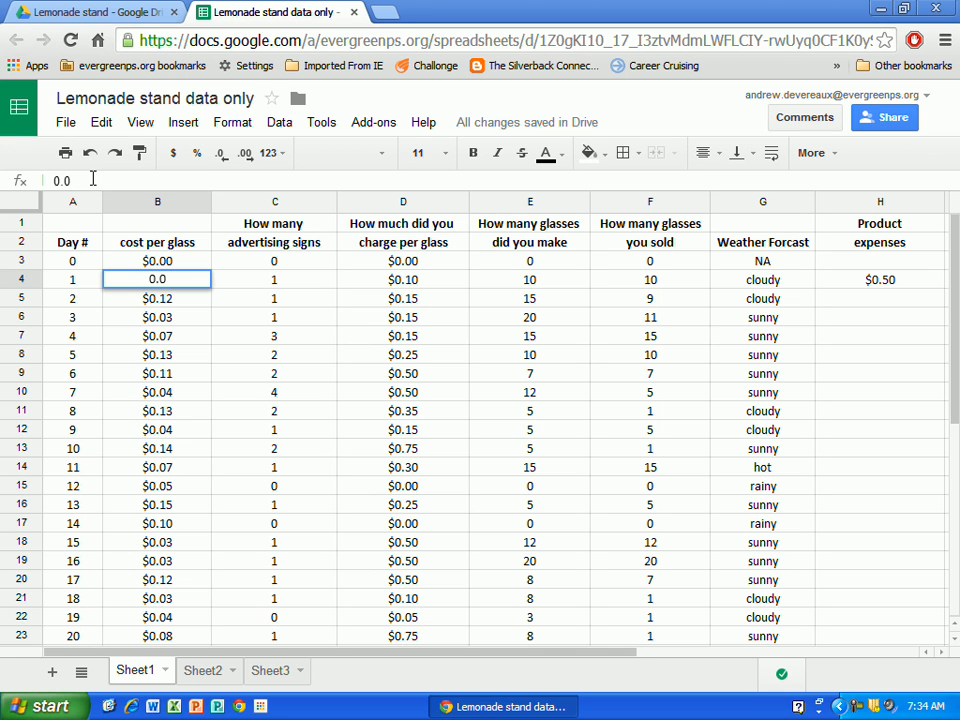
type("3")
left_click(160, 329)
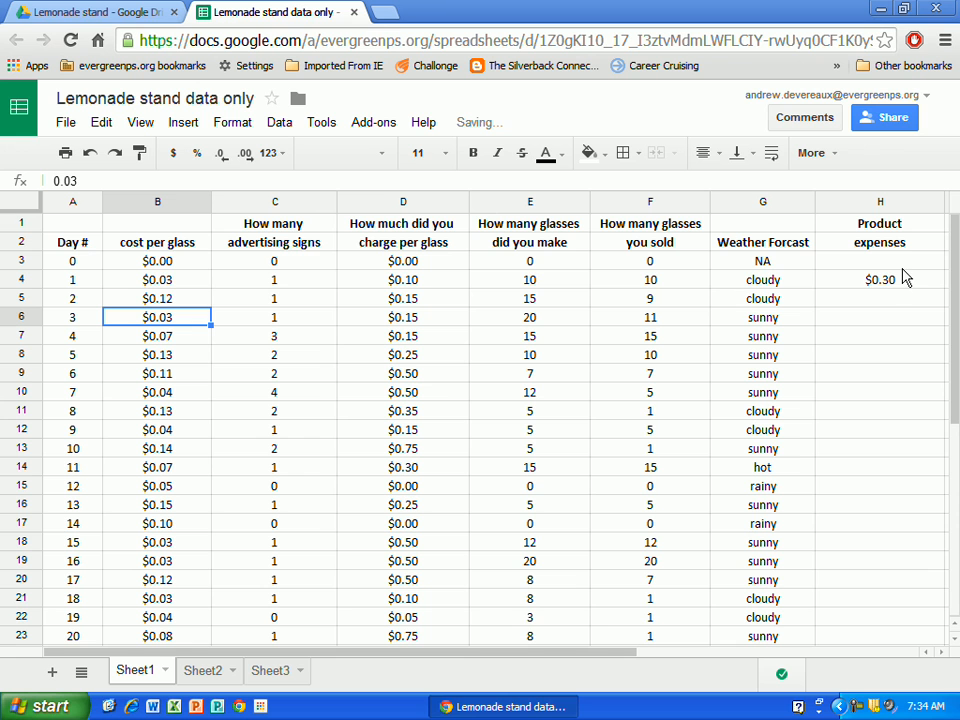
- Copy the product expenses formula from H4 and paste it into H5 through H33 for the remaining days
left_click_drag(585, 655, 791, 662)
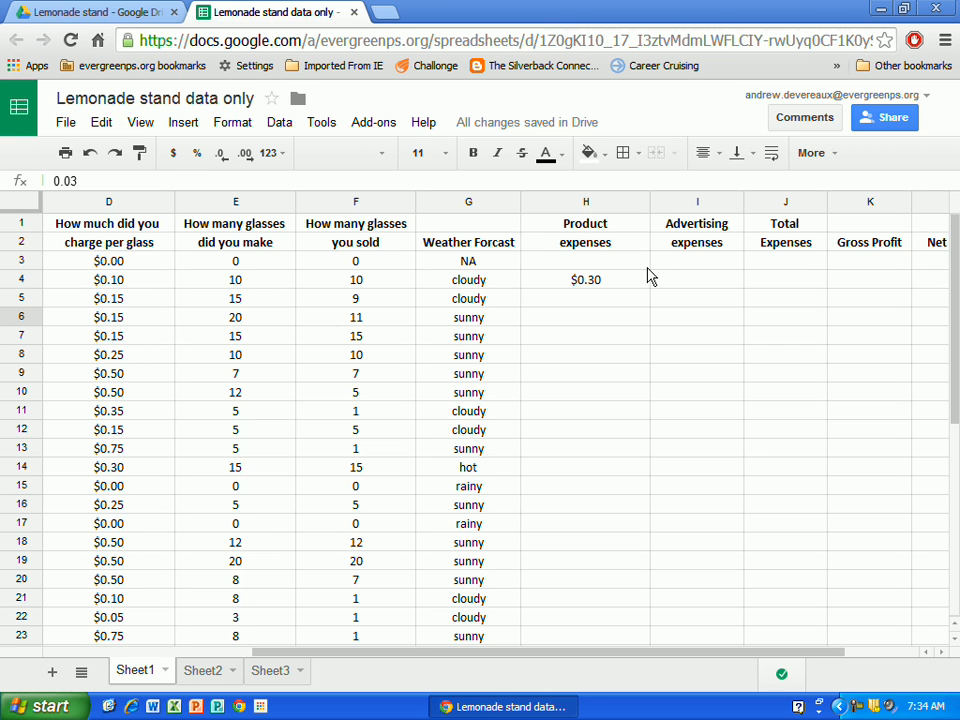
right_click(600, 286)
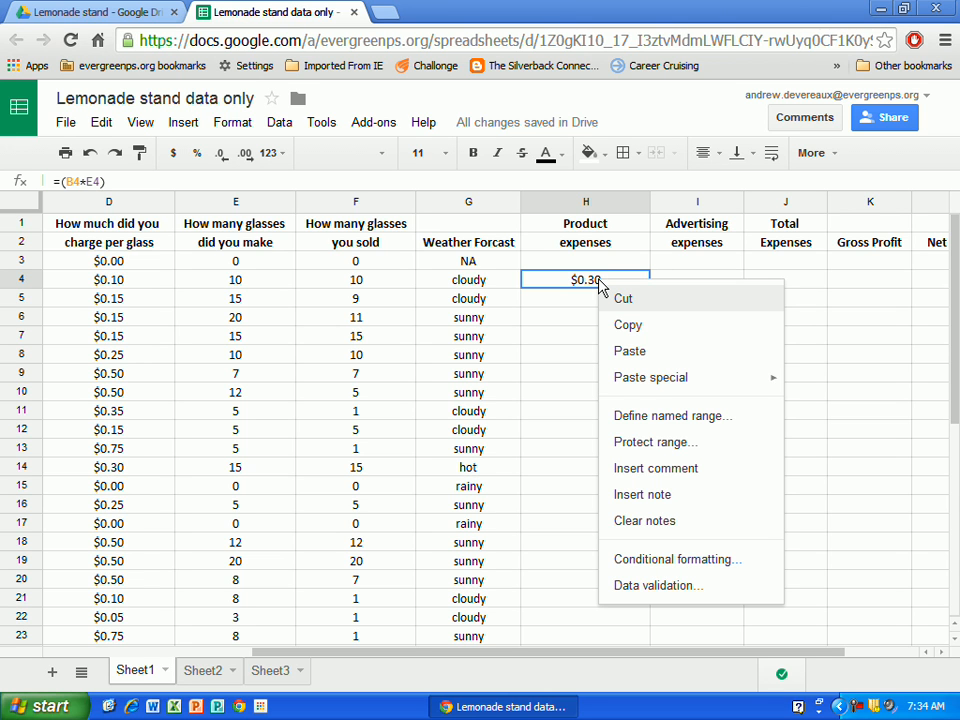
left_click(621, 327)
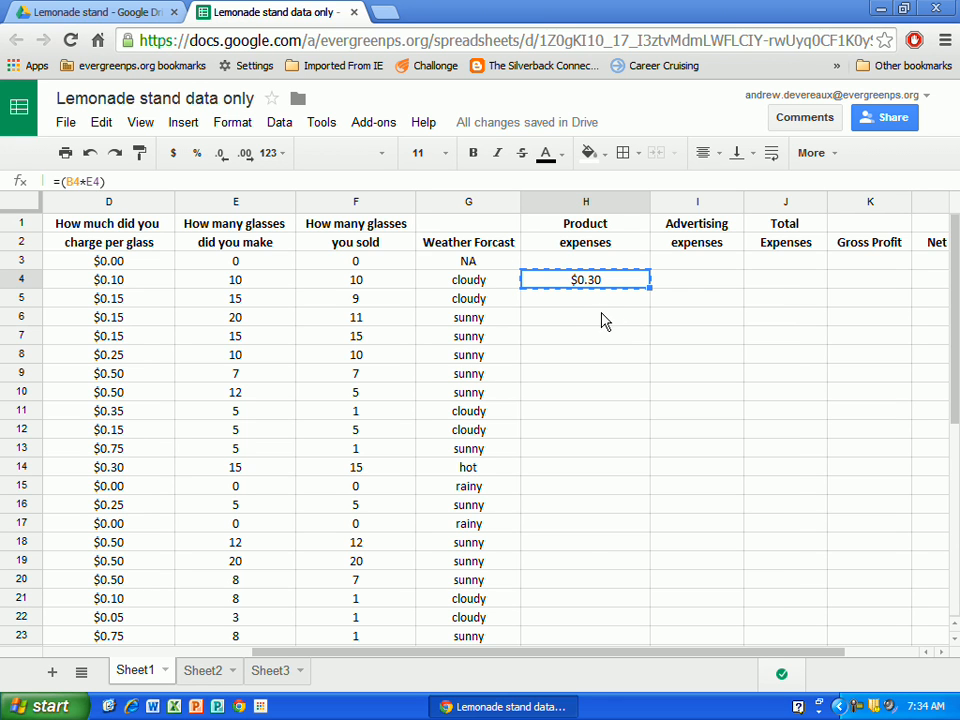
left_click_drag(596, 306, 590, 567)
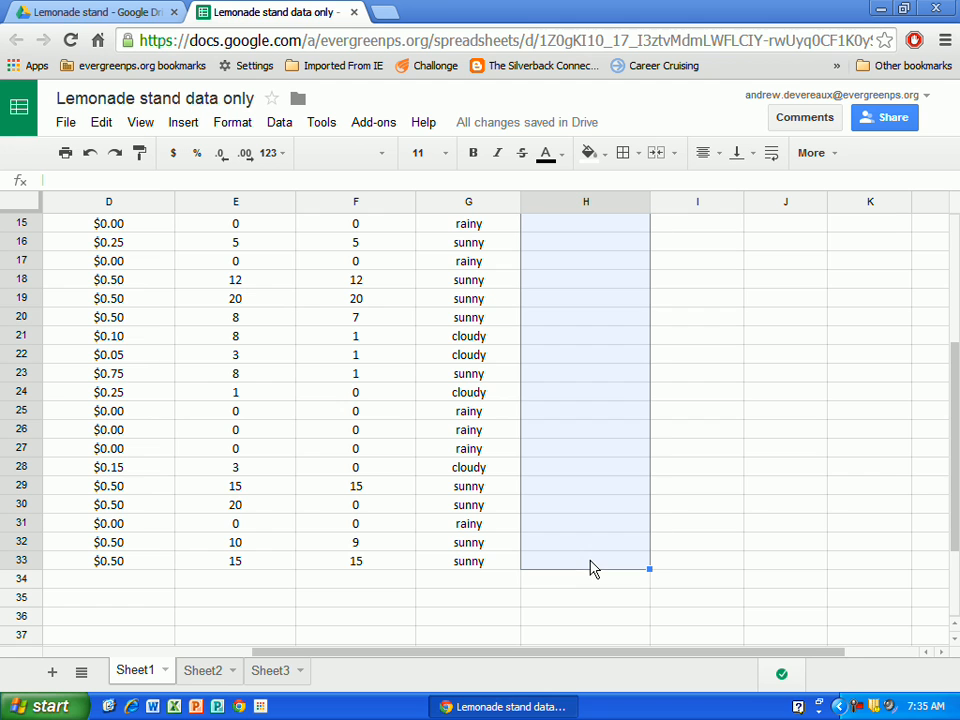
right_click(554, 323)
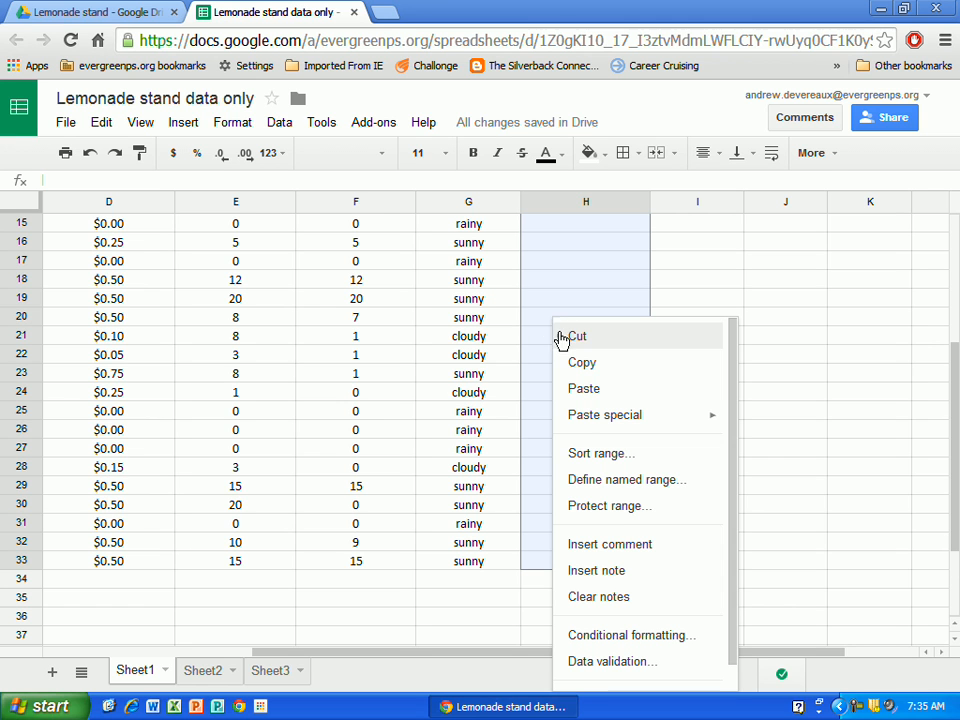
left_click(580, 389)
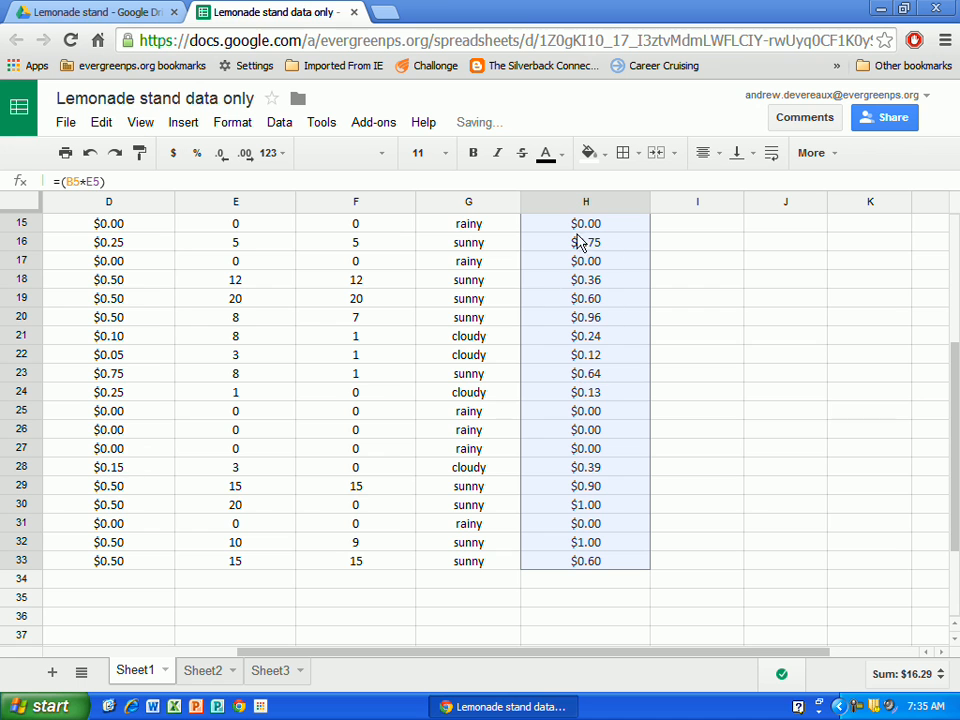
- Inspect the pasted formulas in several Product expenses cells, including H28, H33 and H24
left_click(595, 364)
left_click(596, 411)
left_click(596, 466)
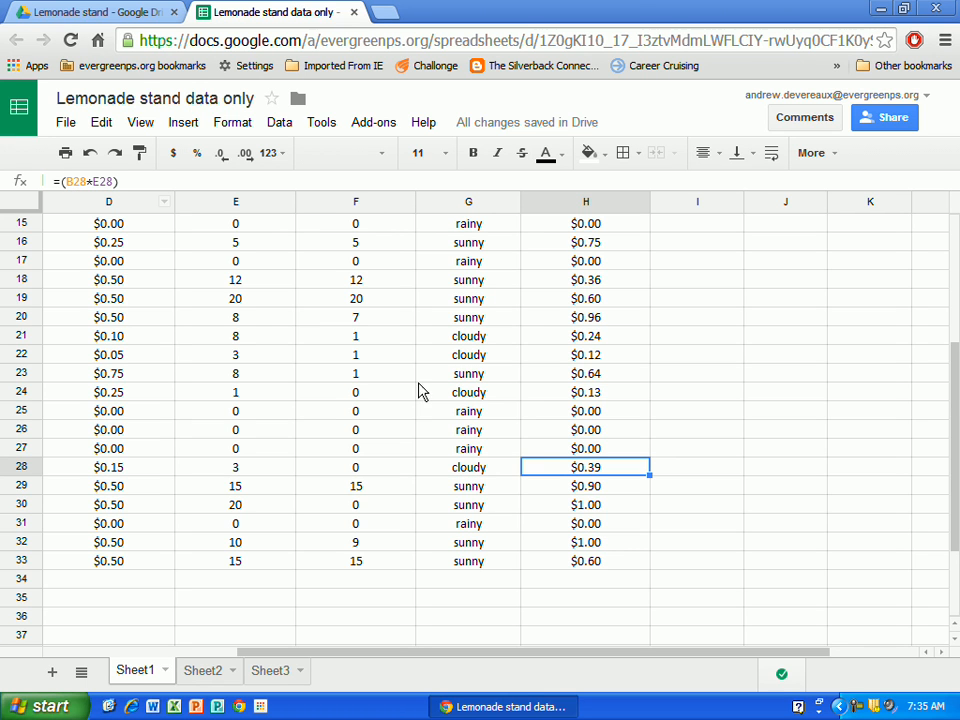
left_click(584, 524)
left_click(590, 563)
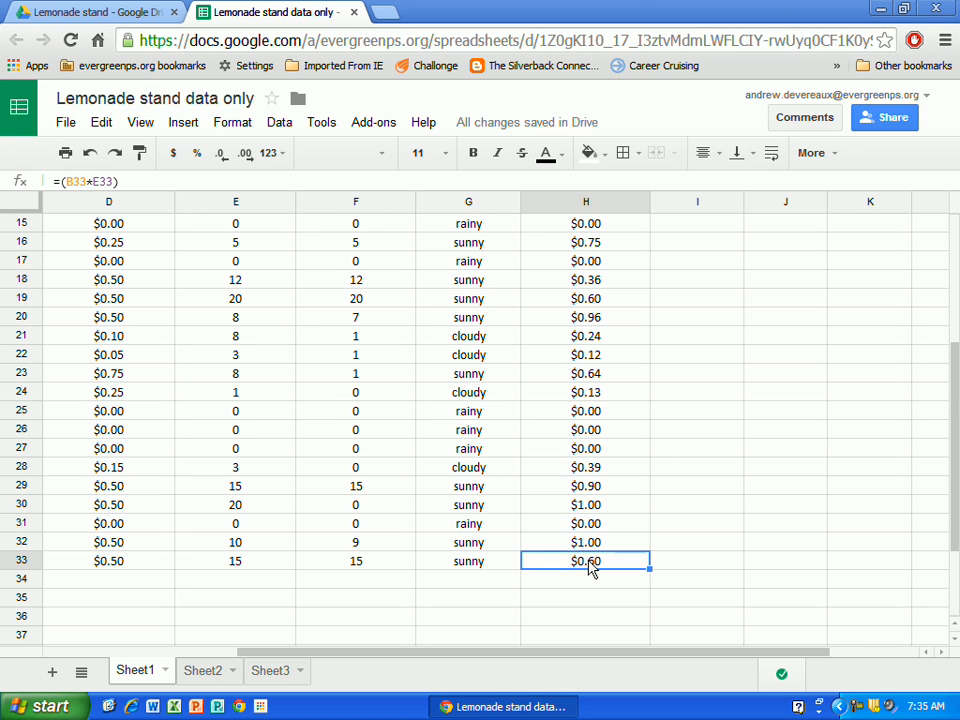
left_click(587, 392)
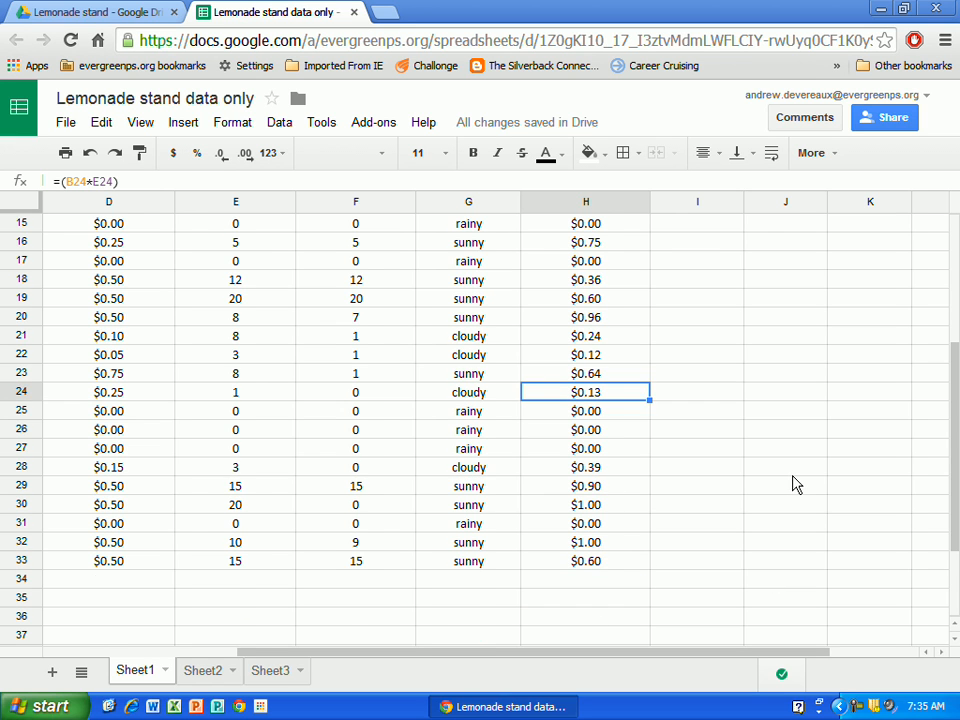
- Enter the formula =(C4*.25) in cell I4 to calculate day 1's advertising expenses from the number of signs
scroll(795, 484, "up", 5)
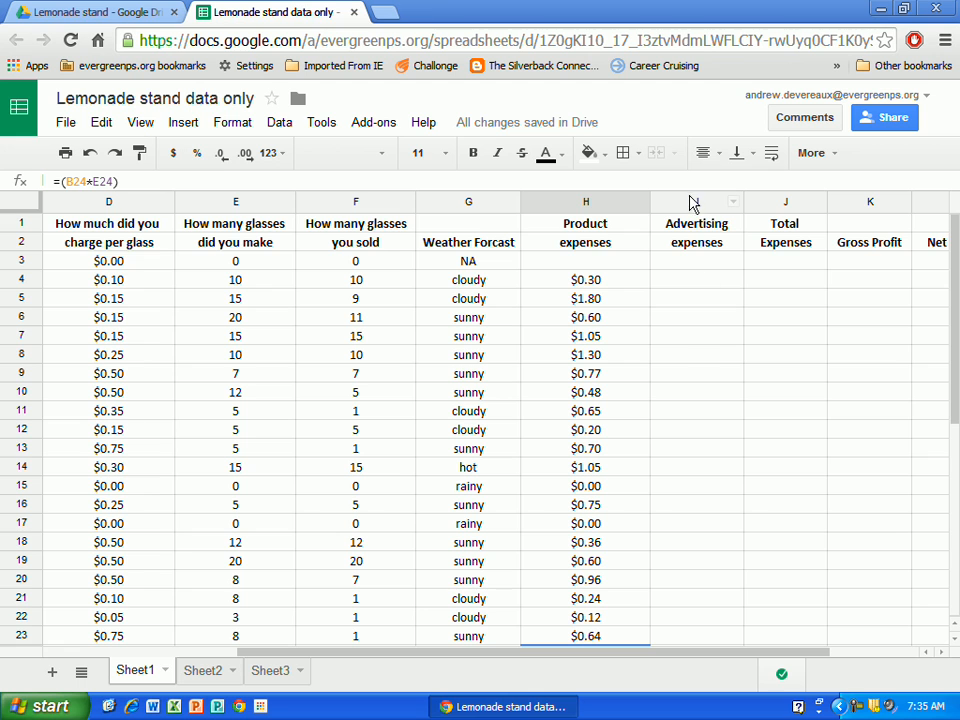
left_click(686, 285)
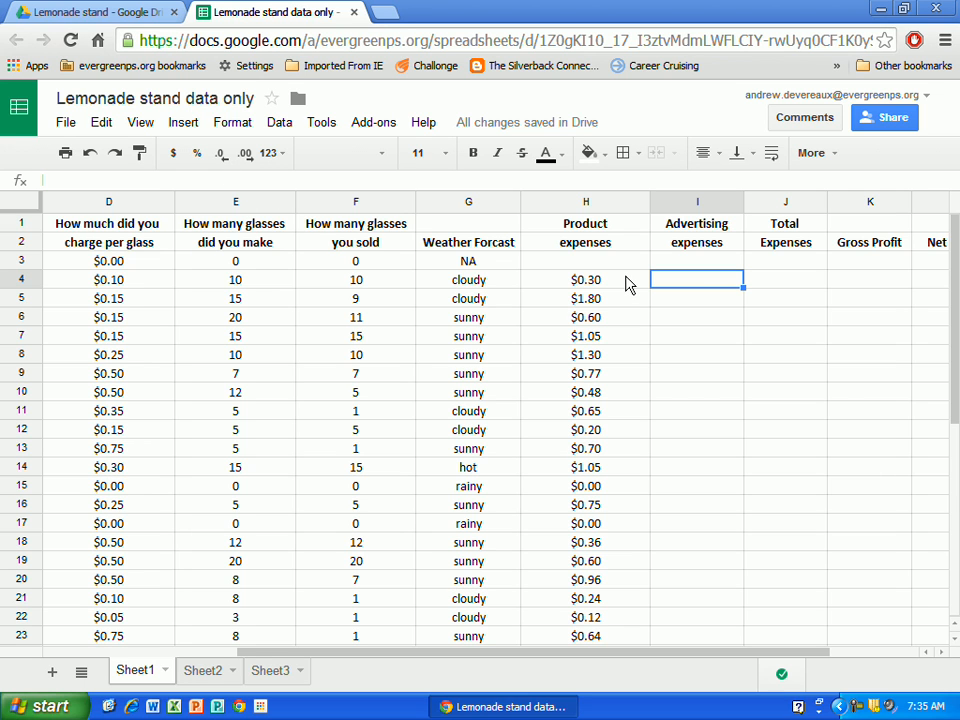
type("=")
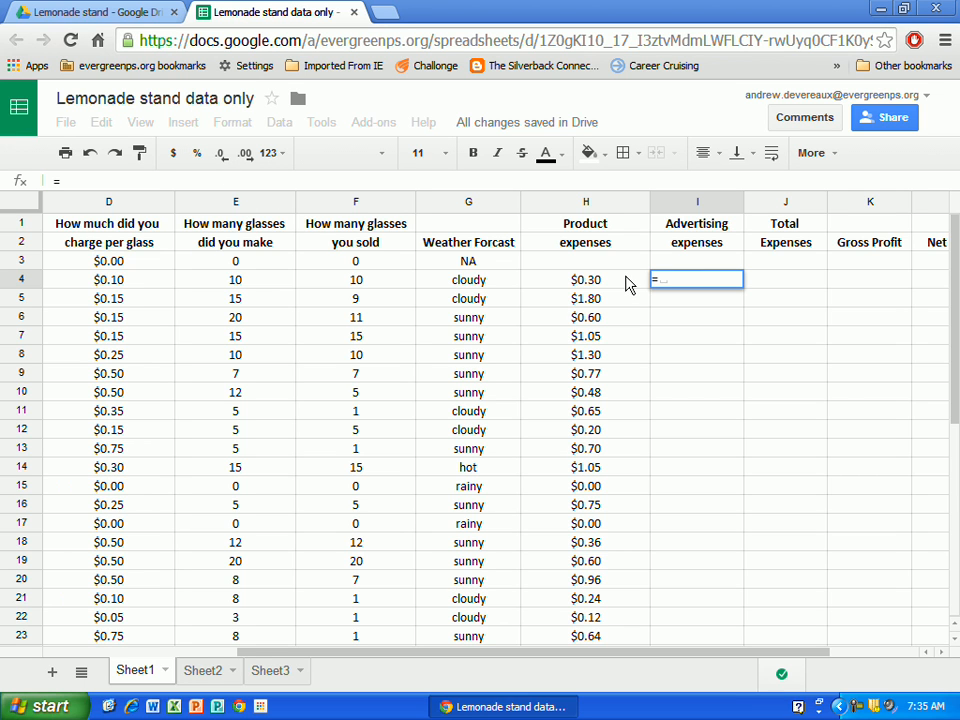
type("(")
left_click_drag(343, 654, 210, 655)
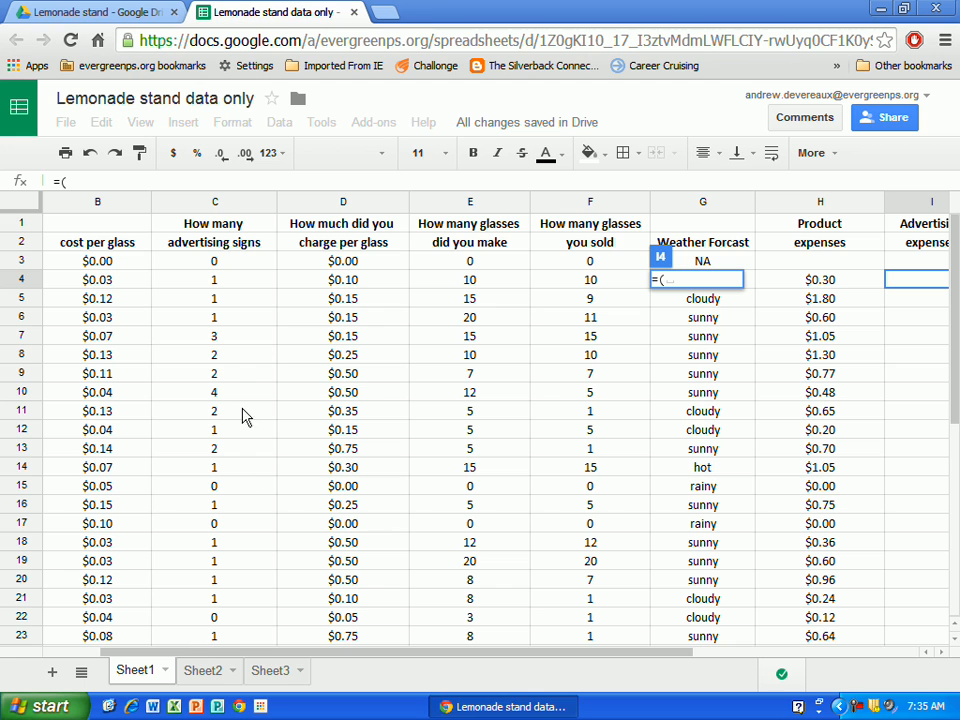
left_click(216, 283)
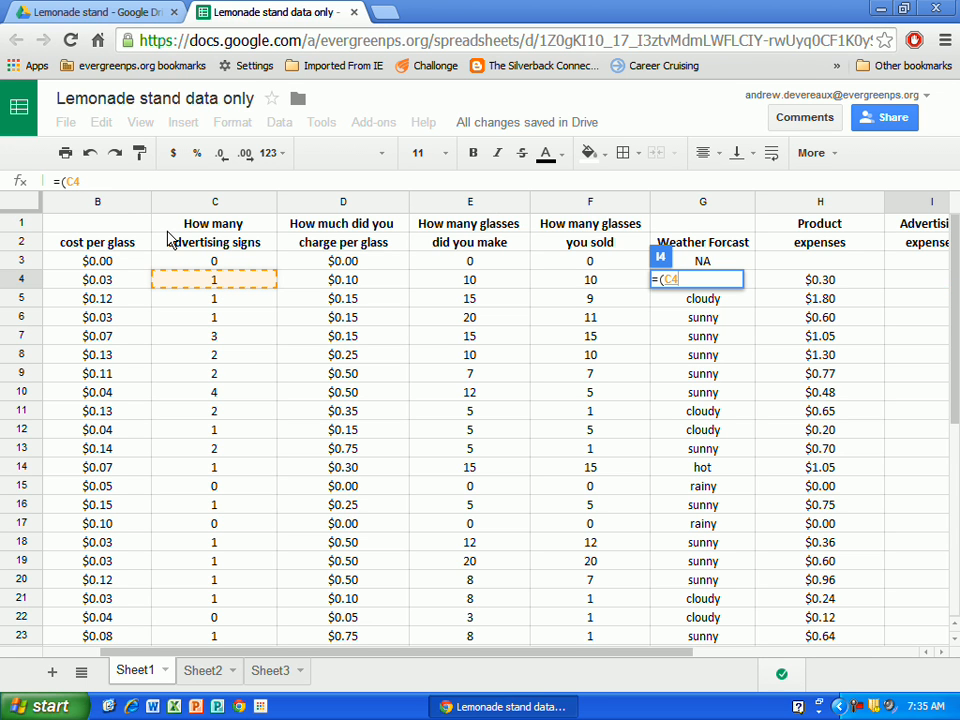
type("*")
type(".25")
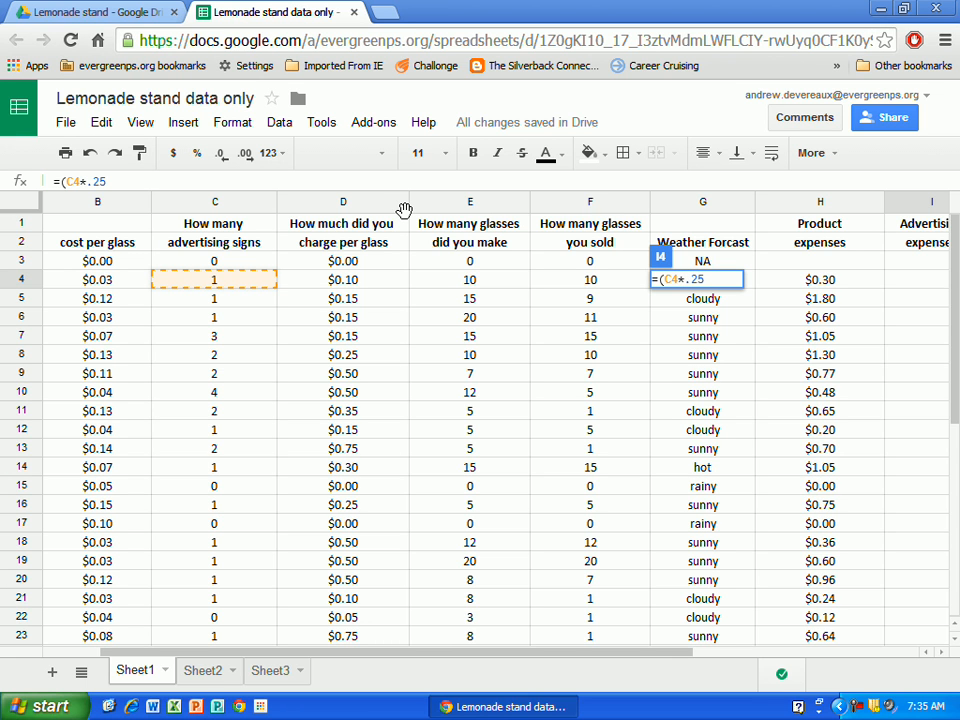
type(")")
key("Return")
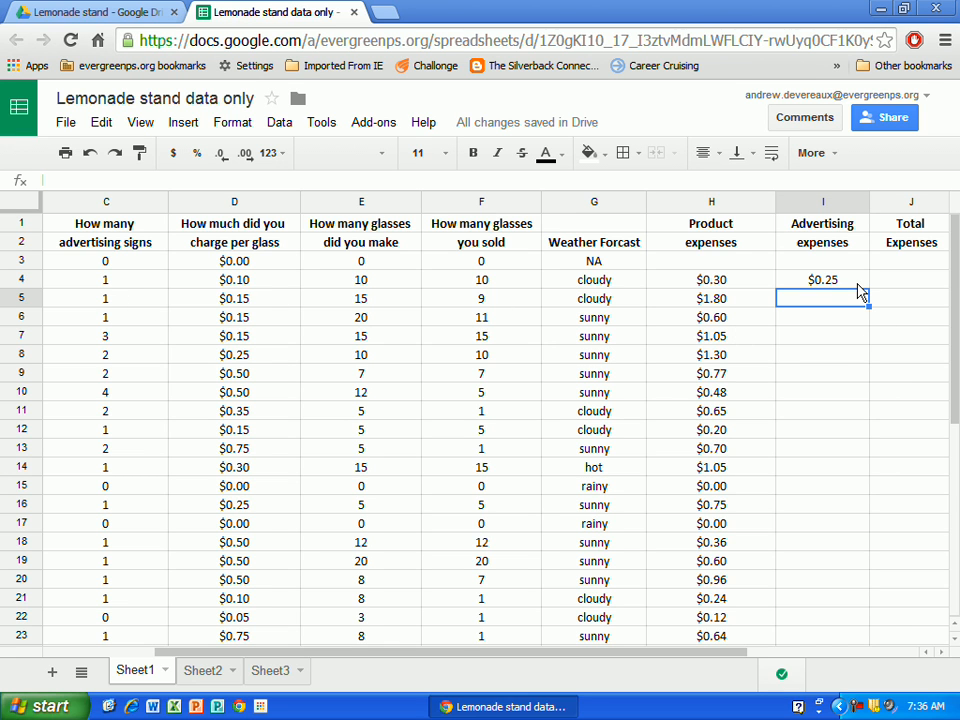
- Copy the advertising expenses formula from I4 and paste it into I5 through I33
left_click(827, 284)
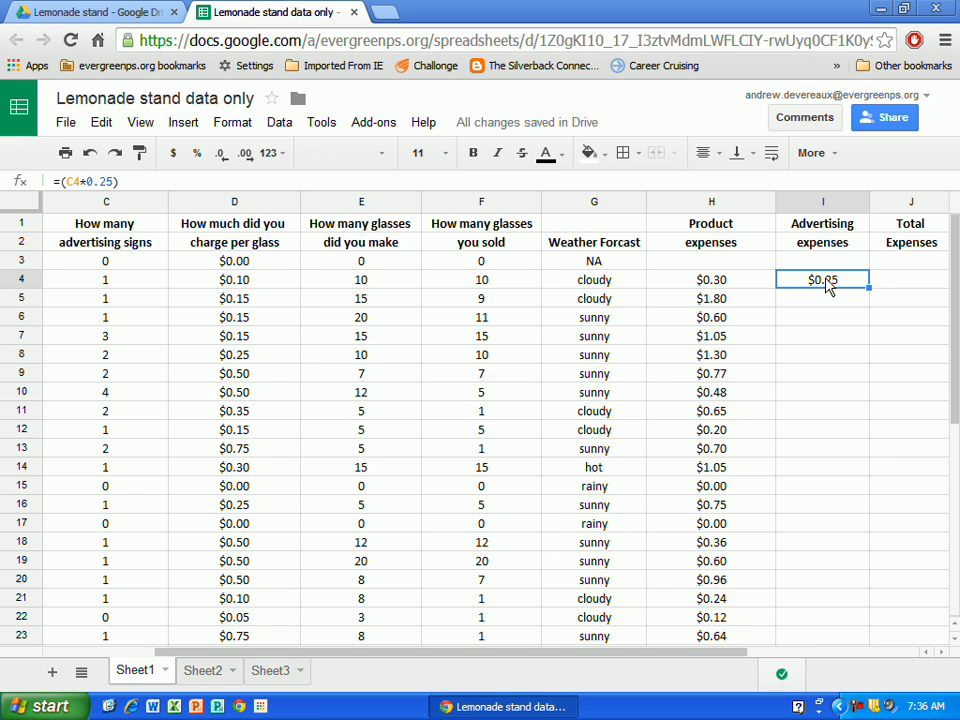
right_click(827, 284)
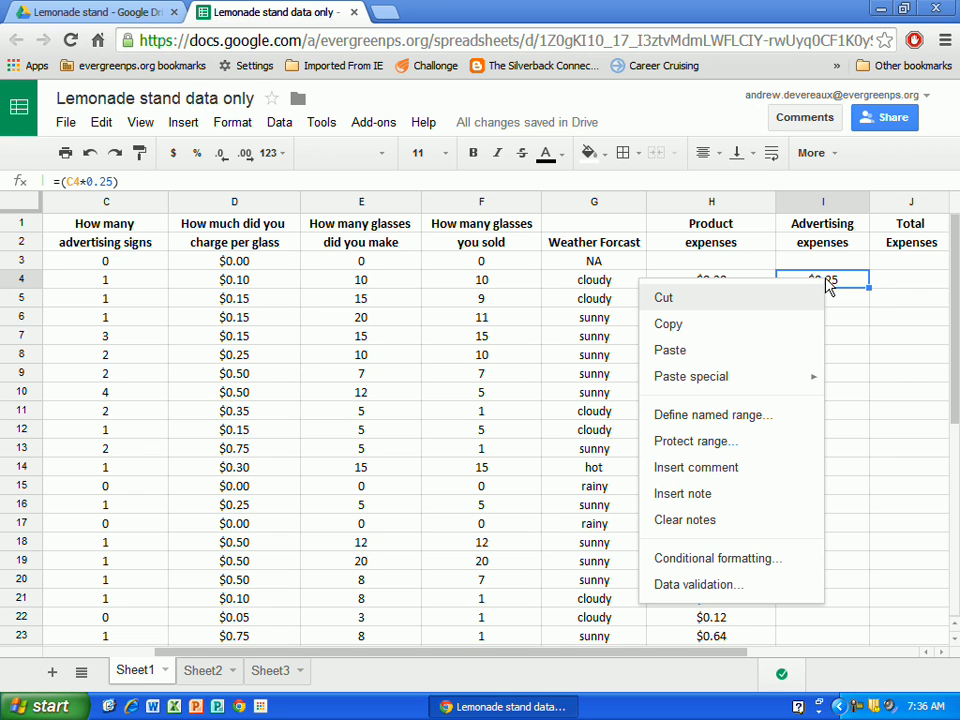
left_click(810, 326)
left_click_drag(810, 302, 815, 410)
left_click_drag(818, 486, 812, 545)
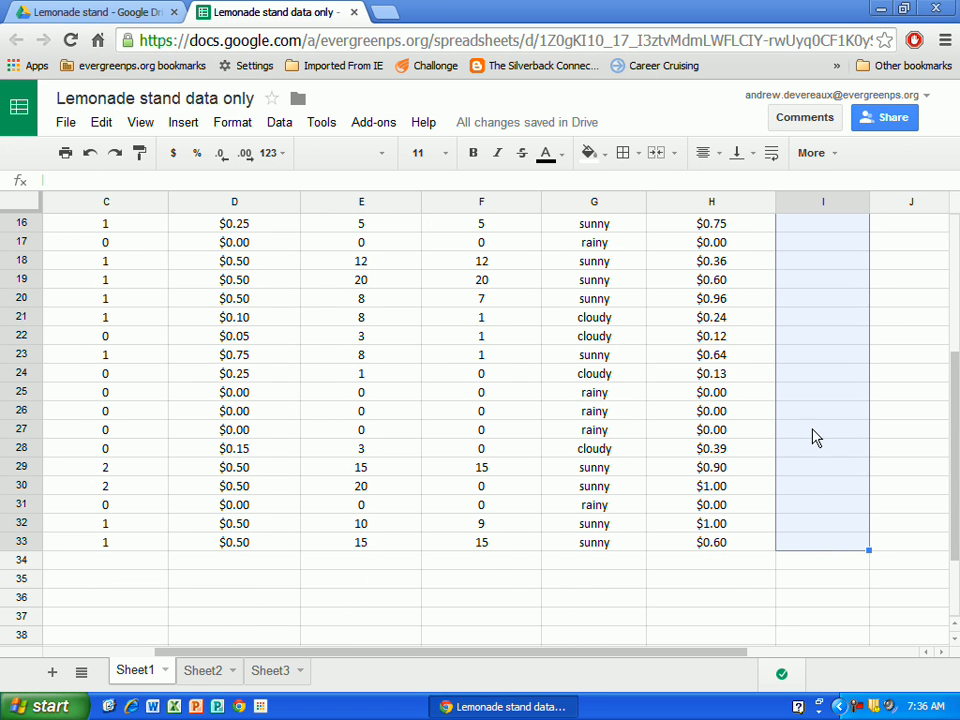
right_click(812, 436)
left_click(831, 500)
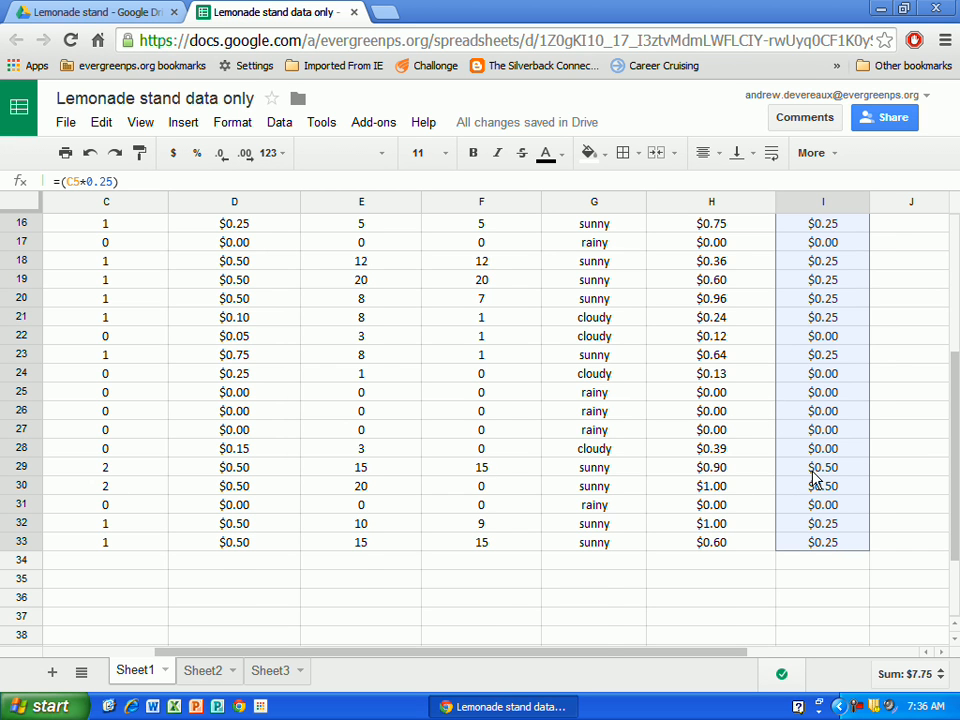
- Change day 13's number of advertising signs in cell C16 to 11 to test the advertising expenses formula
scroll(818, 477, "up", 5)
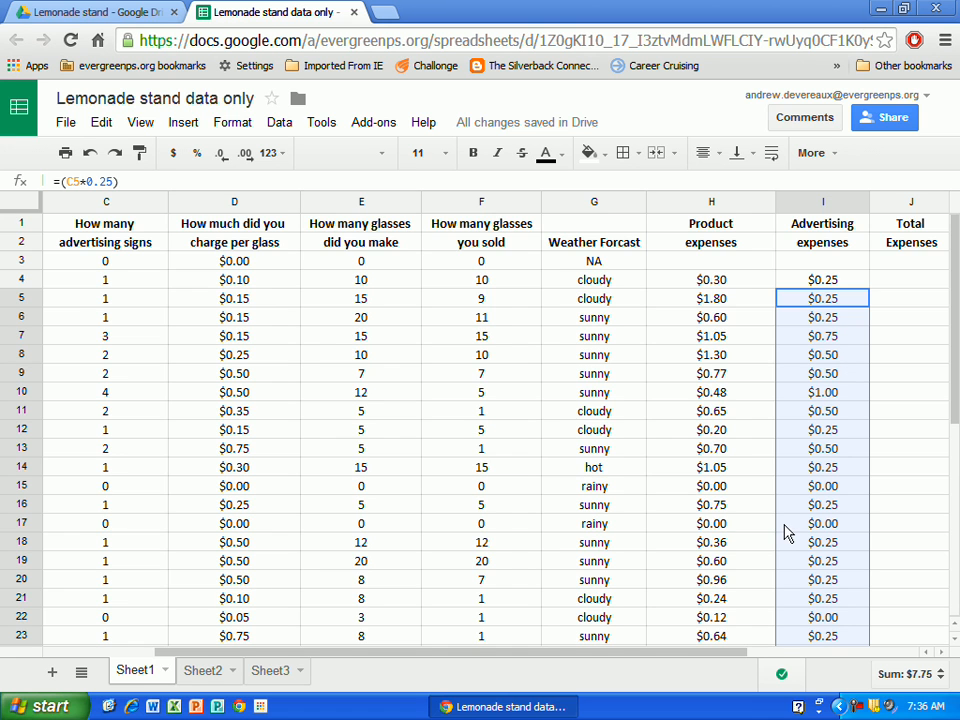
scroll(786, 530, "down", 1)
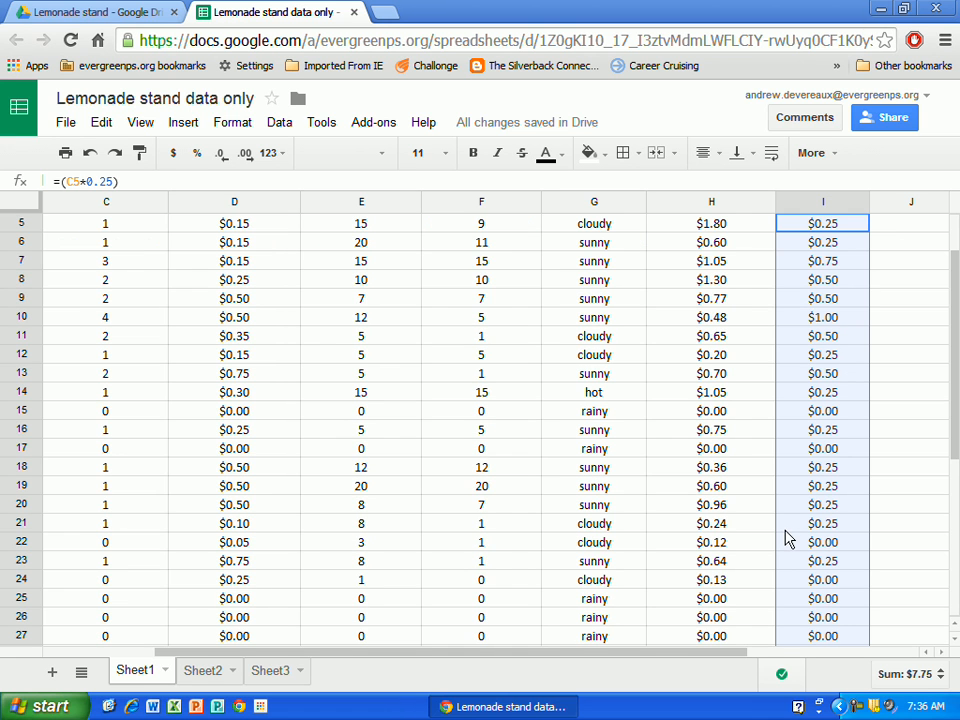
left_click(105, 437)
type("11")
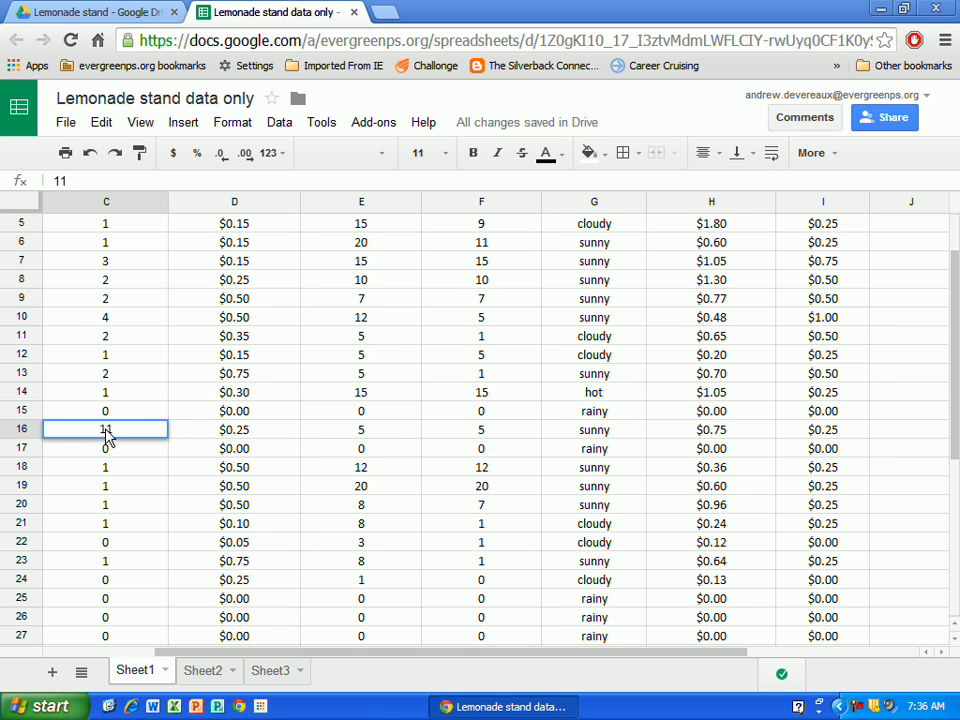
key("Return")
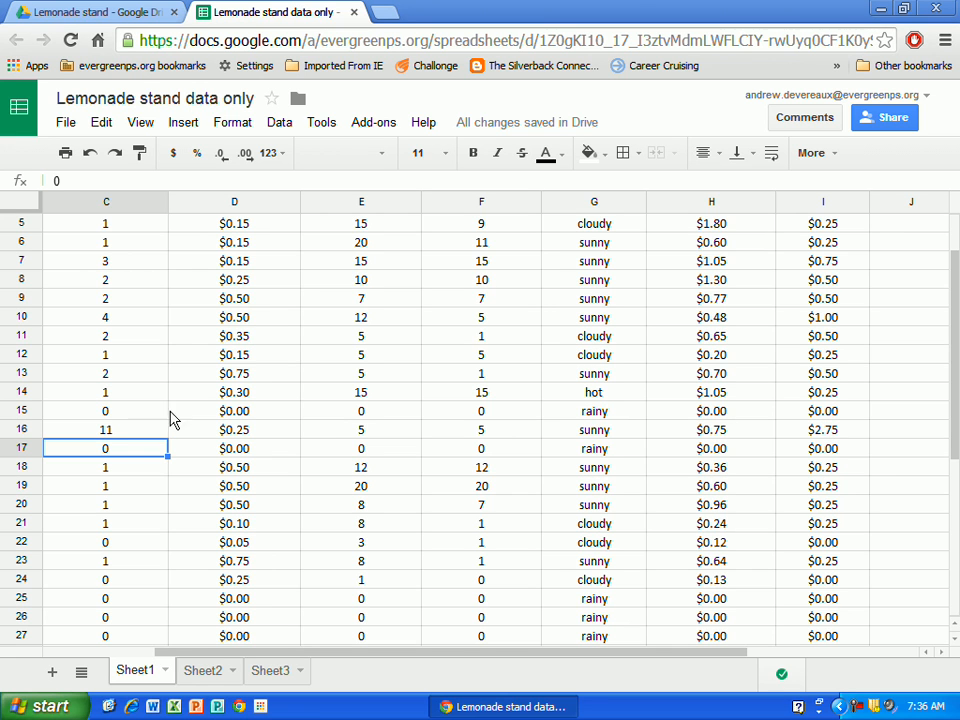
- Restore day 13's number of advertising signs in cell C16 to 1
left_click(121, 433)
type("1")
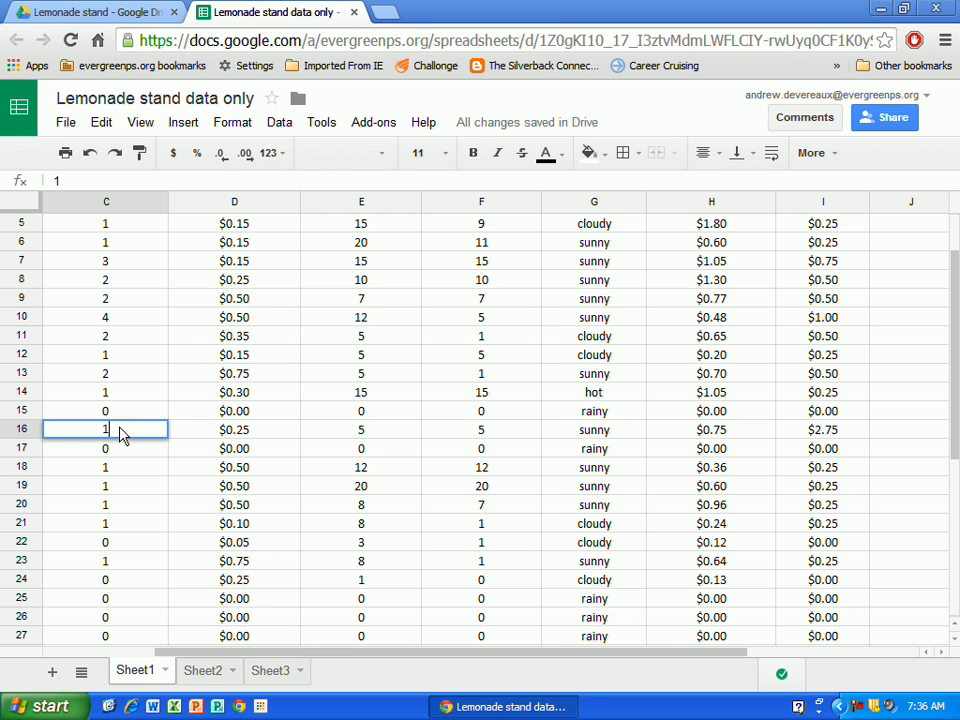
key("Return")
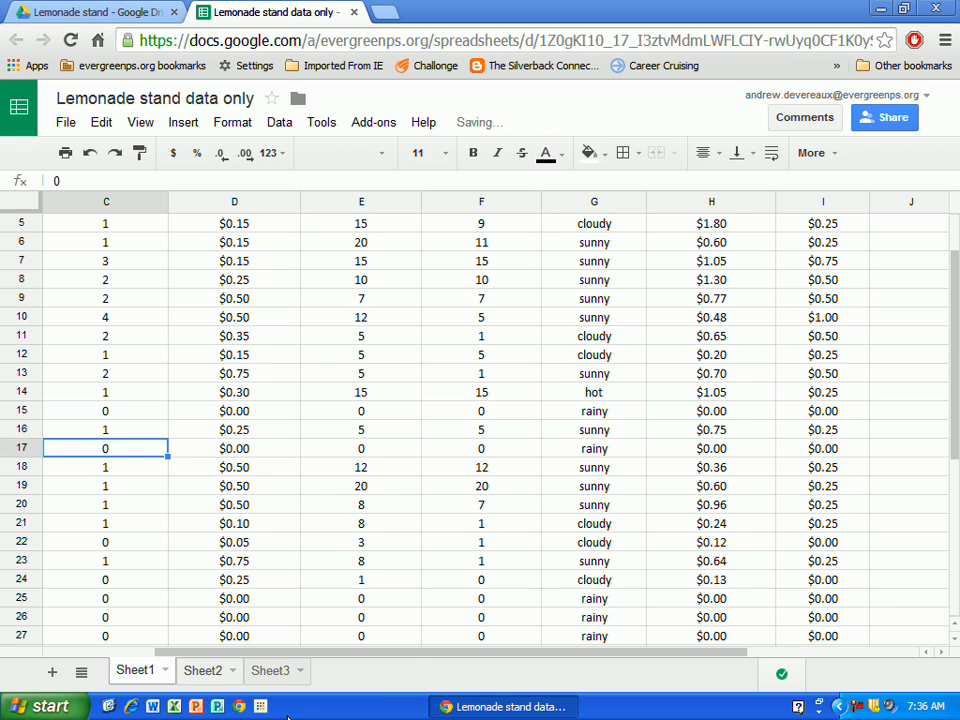
- Look over the daily rows from the Day # column across to the filled product and advertising expense columns
left_click_drag(396, 652, 213, 651)
scroll(926, 330, "up", 2)
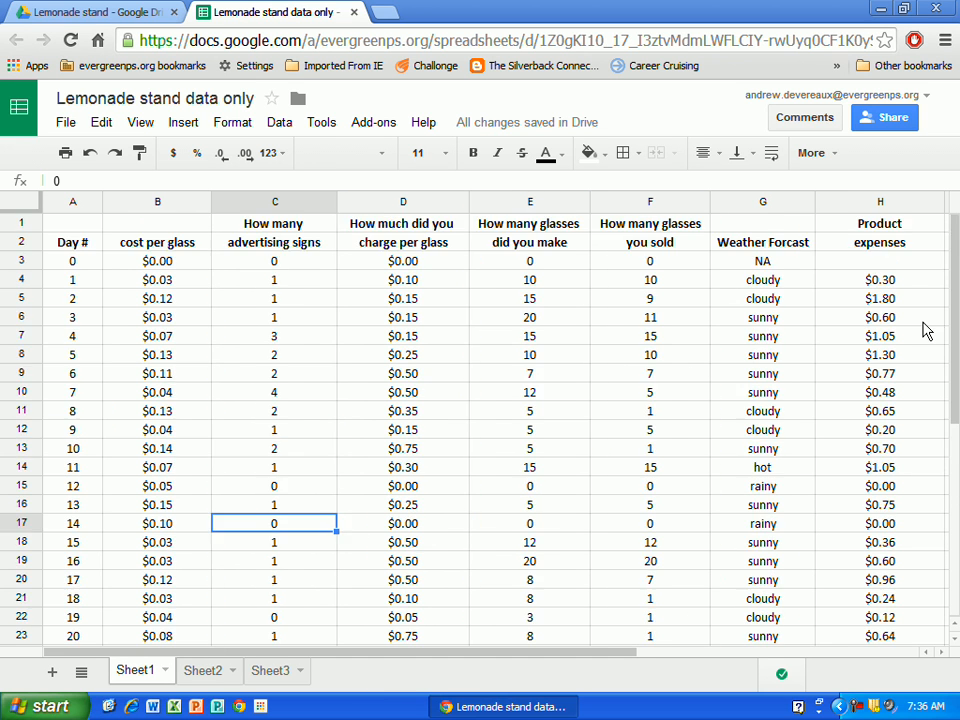
scroll(926, 330, "down", 4)
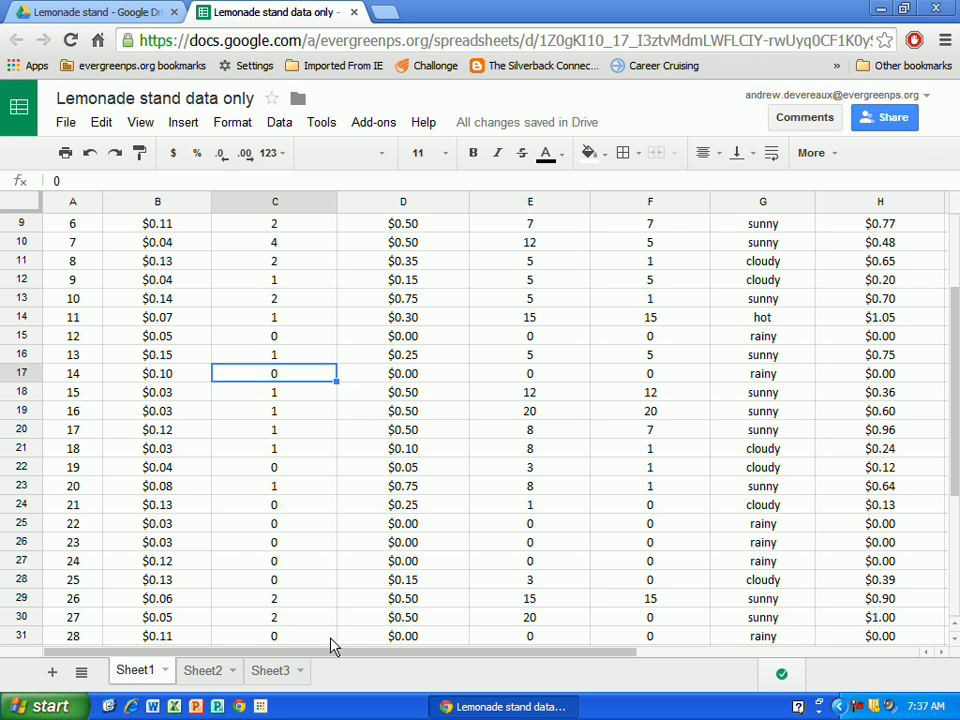
left_click_drag(340, 658, 664, 658)
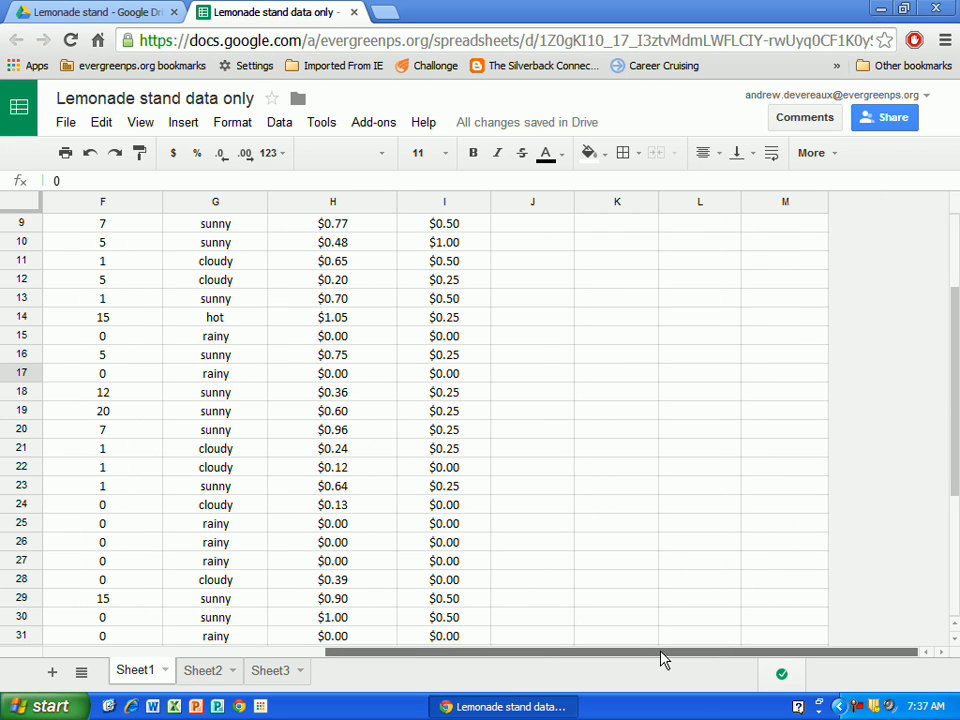
- Enter the formula =(H4+I4) in J4 to add product and advertising expenses into the day's total expenses
scroll(520, 444, "up", 3)
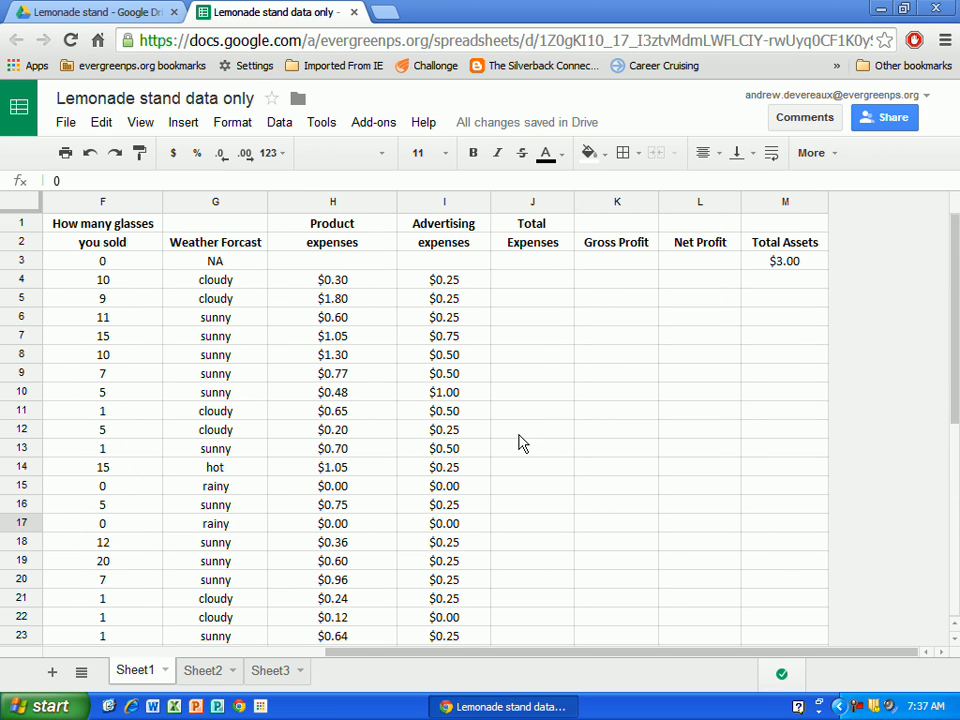
left_click(533, 284)
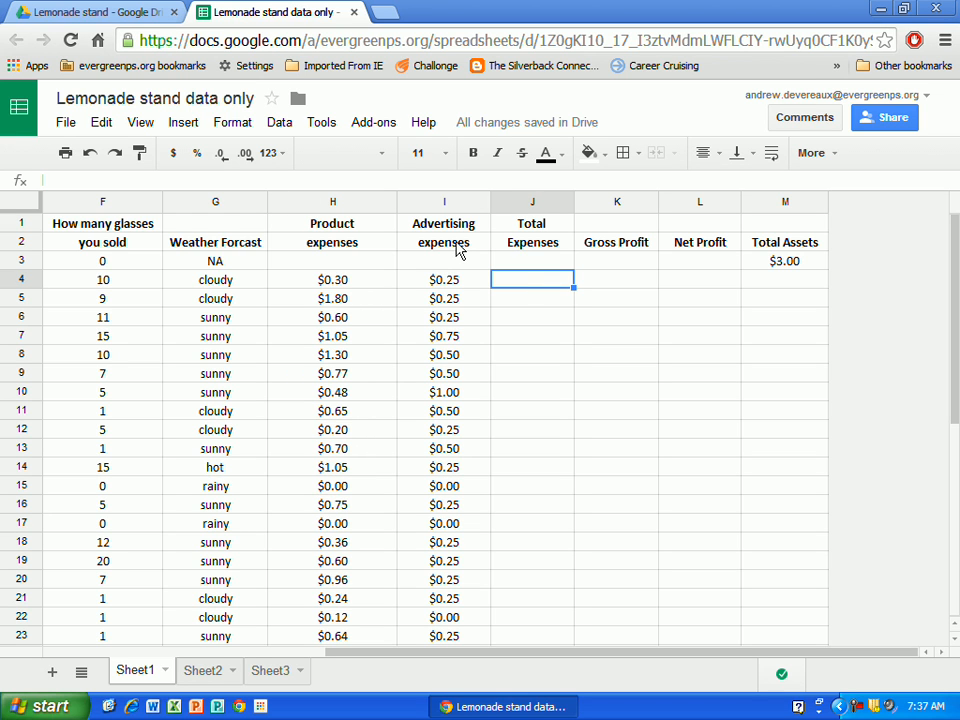
type("=(")
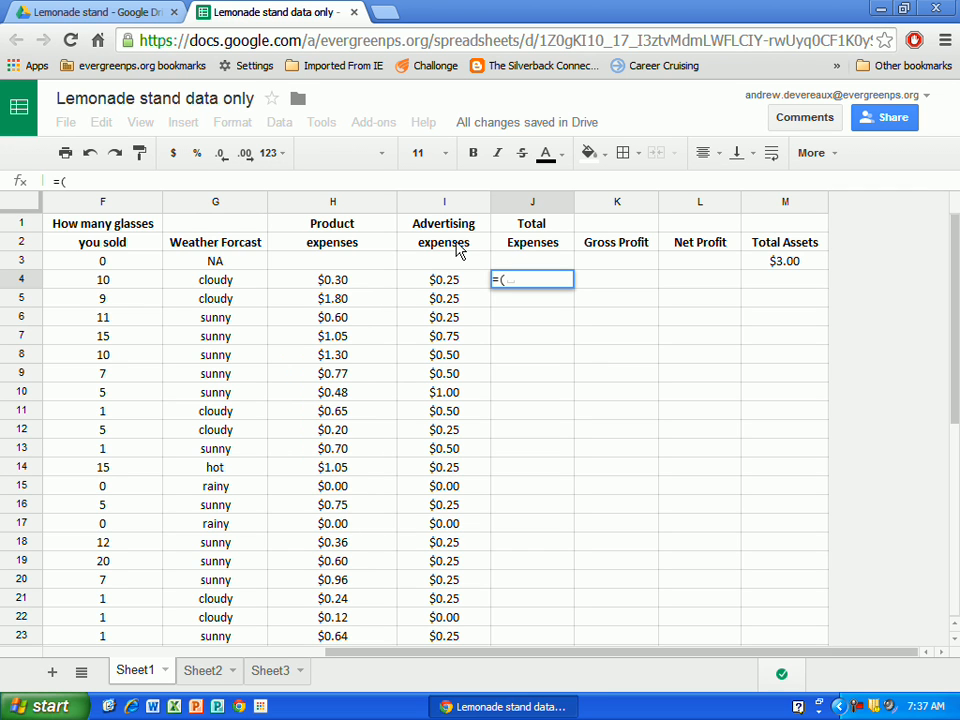
left_click(353, 285)
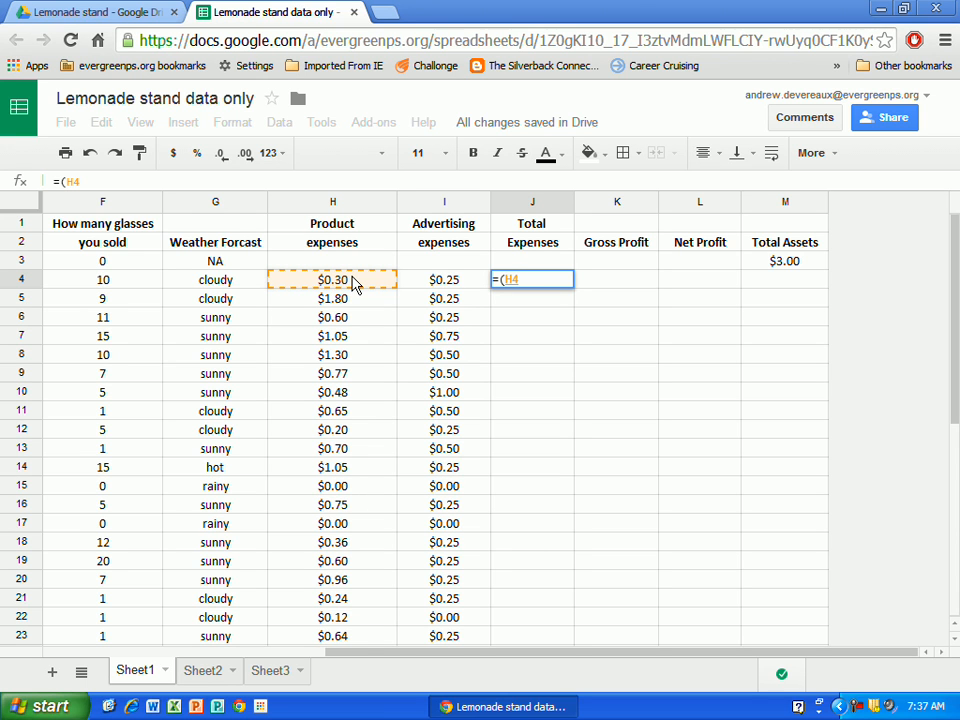
type("+")
left_click(446, 285)
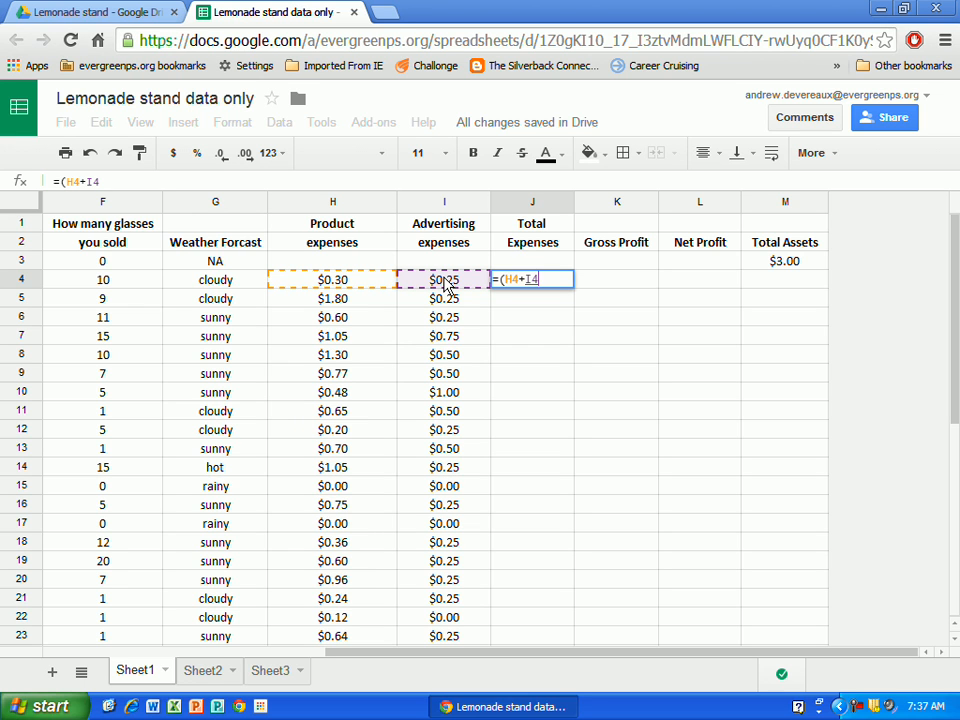
type(")")
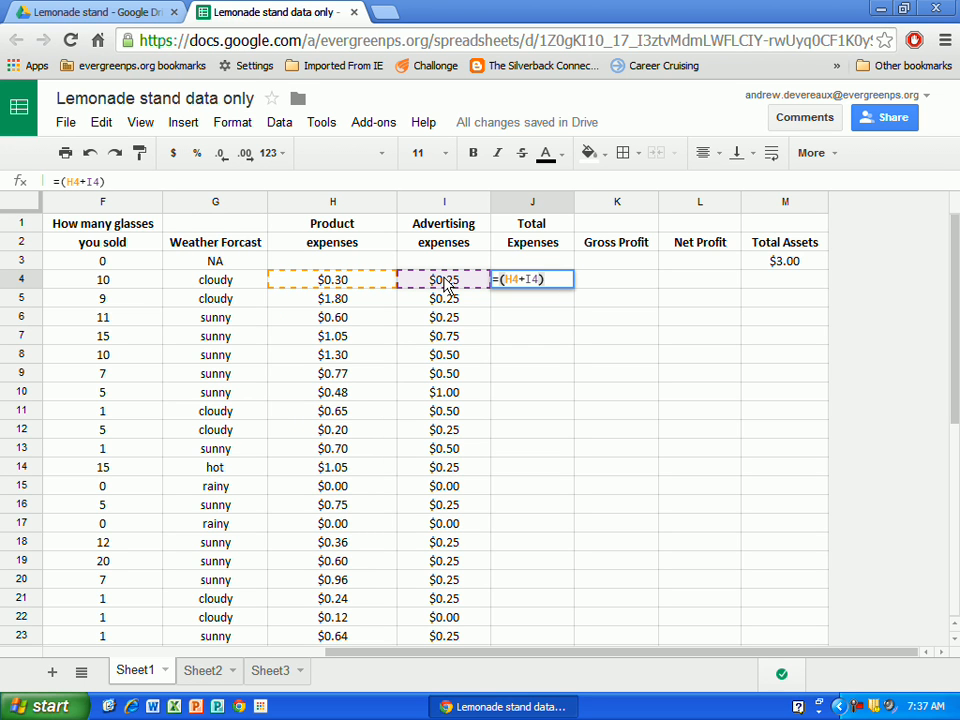
key("Return")
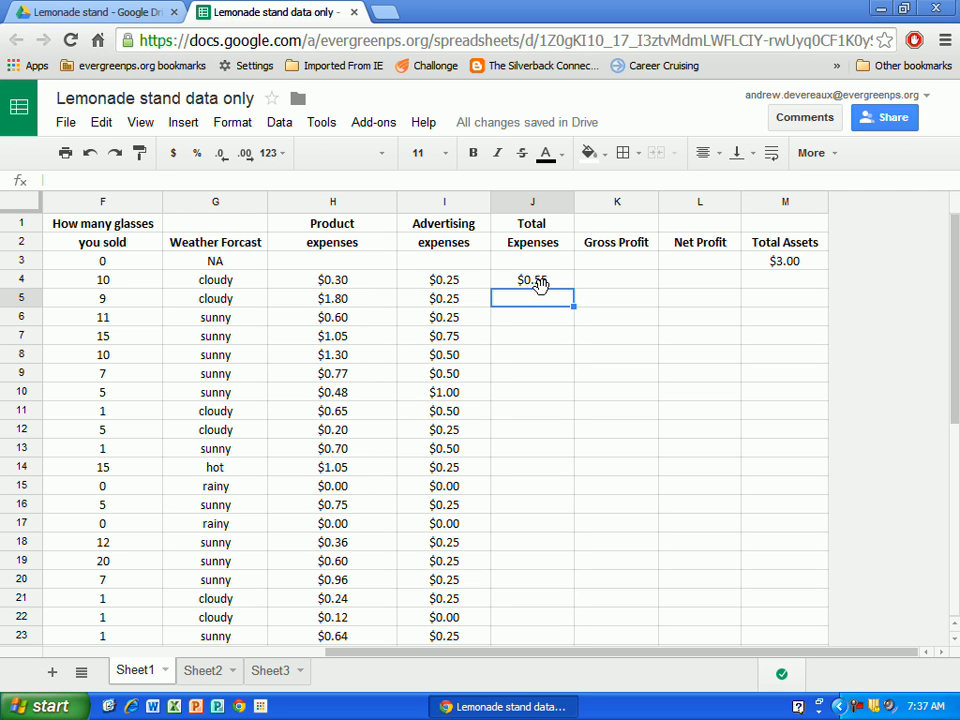
- Copy the total expenses formula from J4 and paste it into J5 through J33
left_click(532, 284)
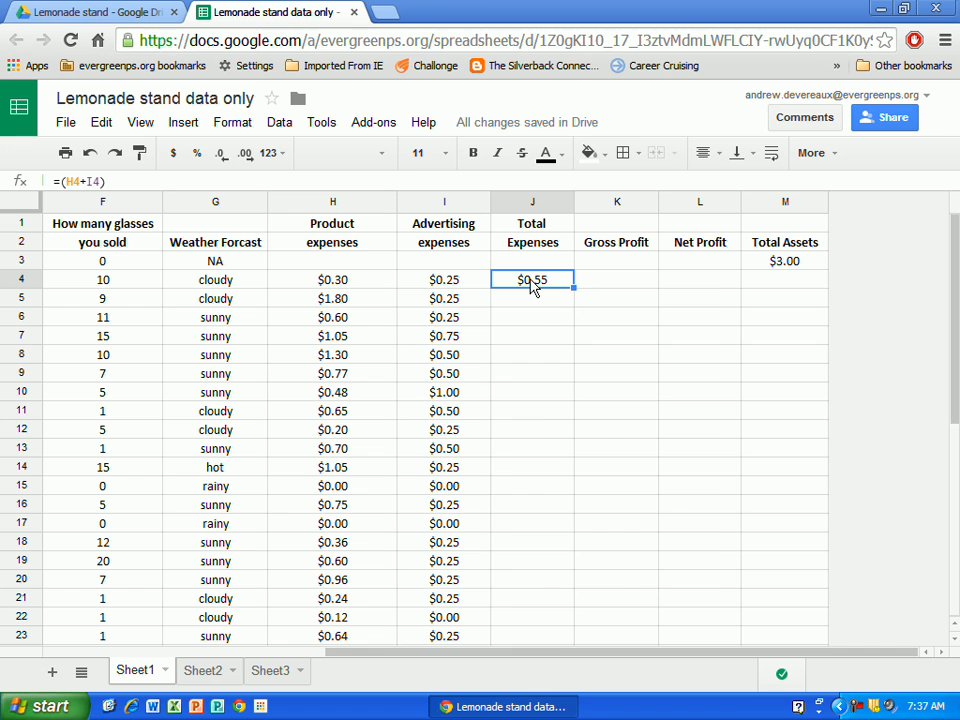
right_click(532, 284)
left_click(563, 327)
left_click_drag(533, 304, 550, 545)
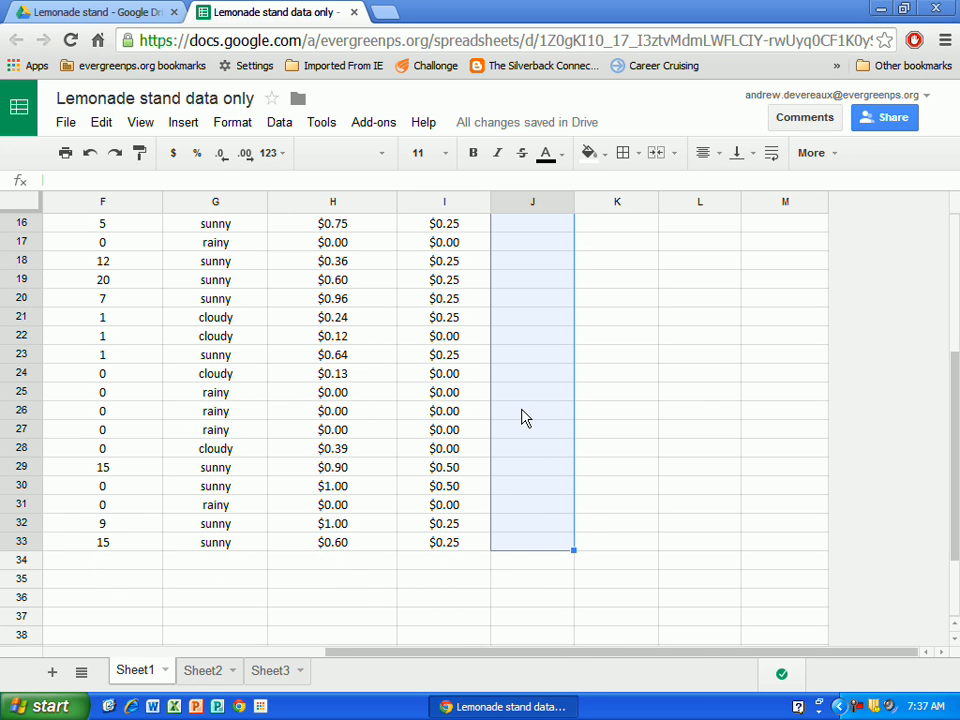
right_click(523, 417)
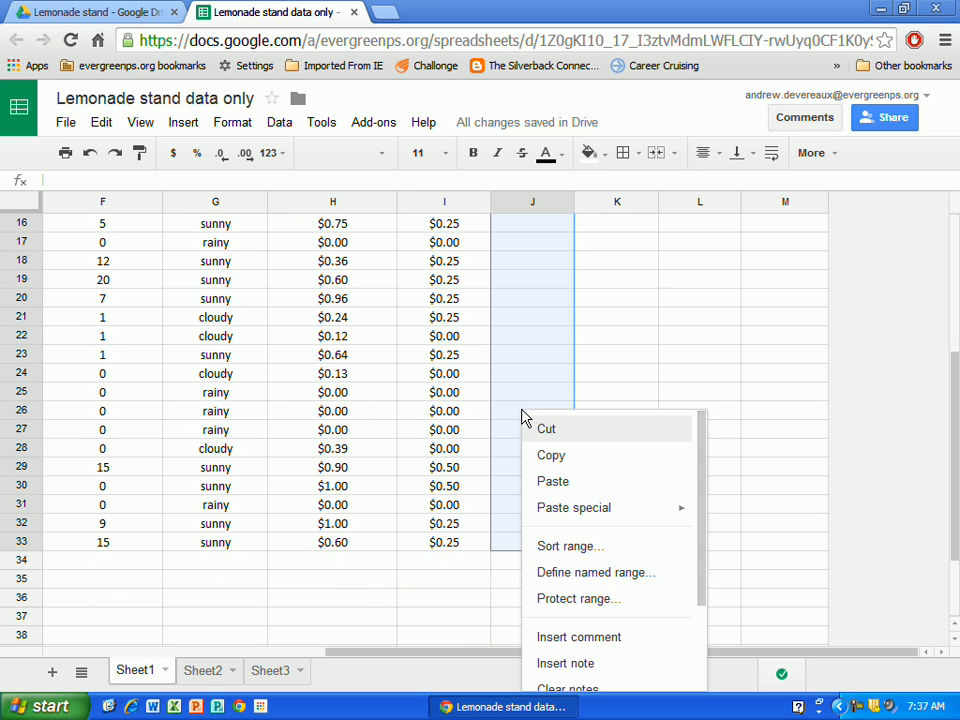
left_click(553, 481)
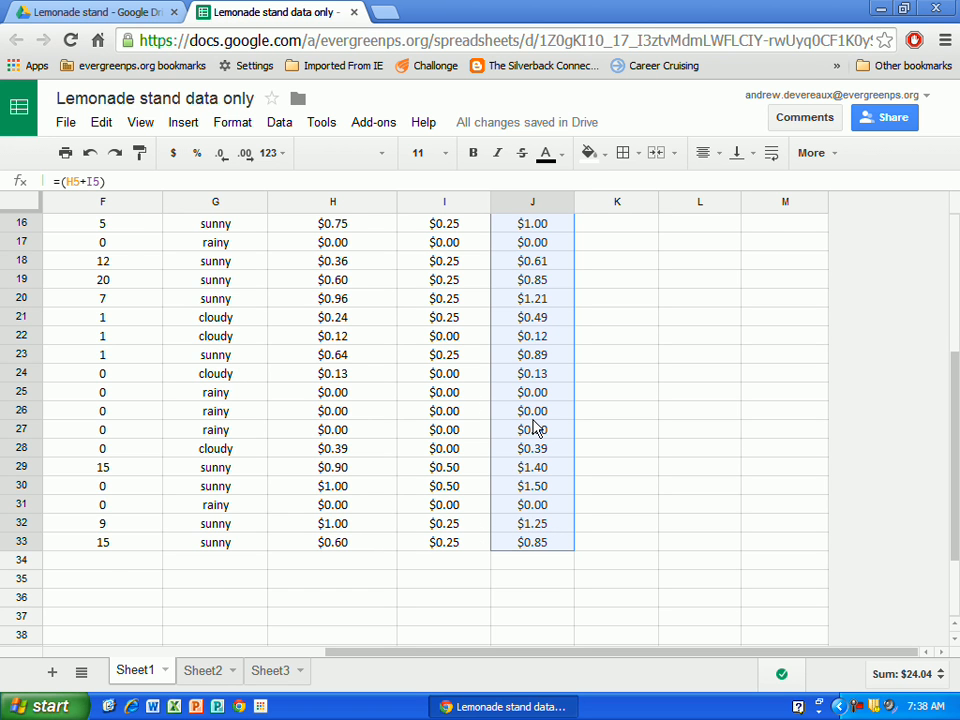
- Enter the gross profit formula =(D4*F4) in K4, multiplying the charge per glass by the glasses sold
scroll(533, 428, "up", 5)
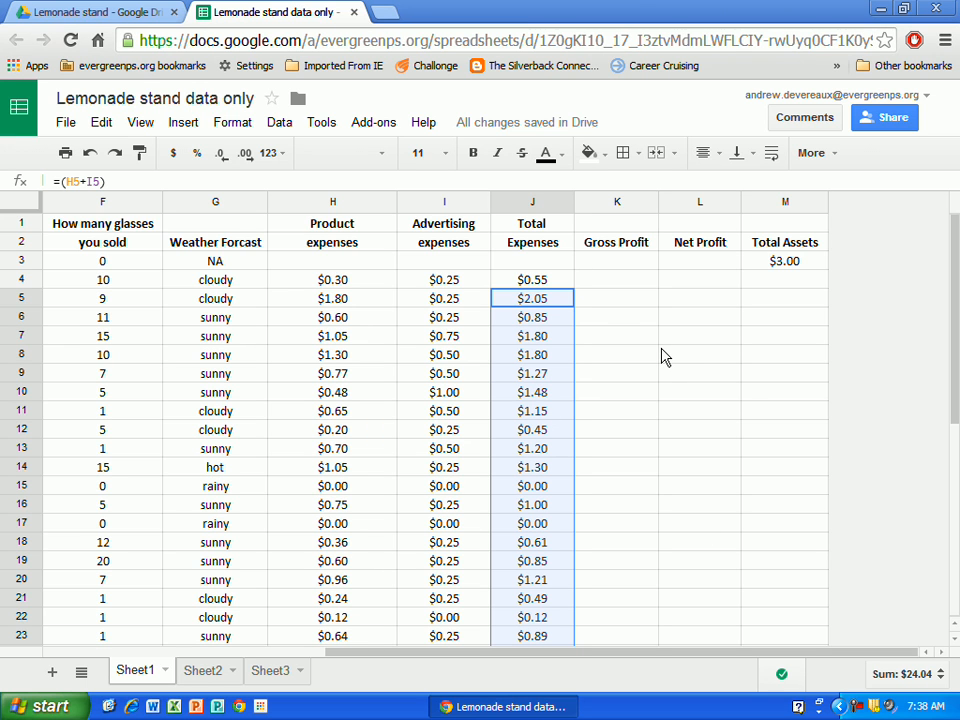
left_click(623, 289)
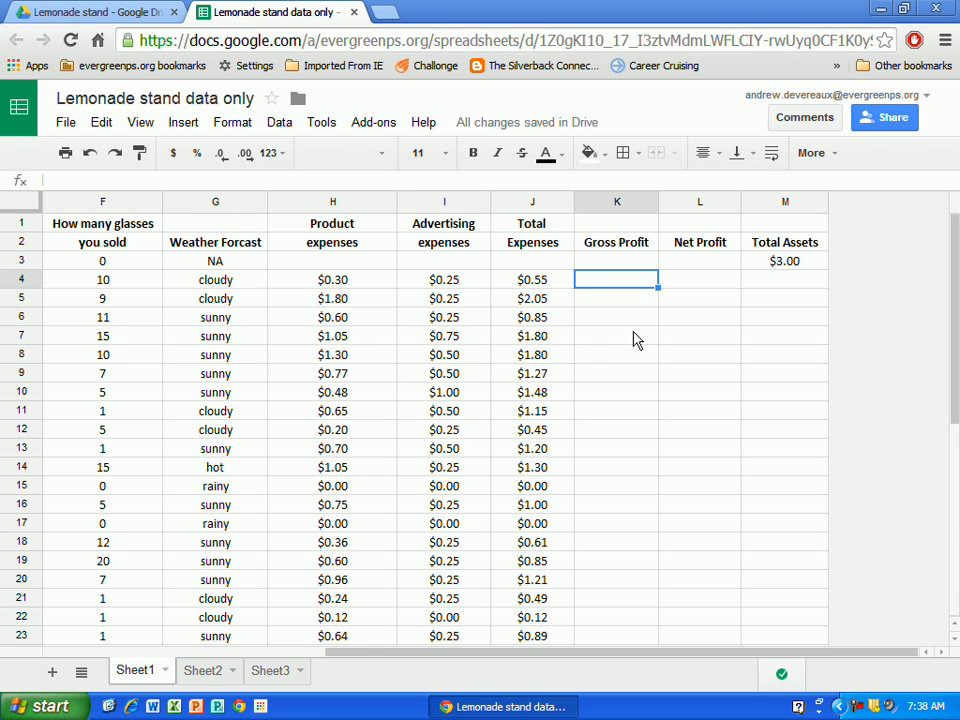
type("=")
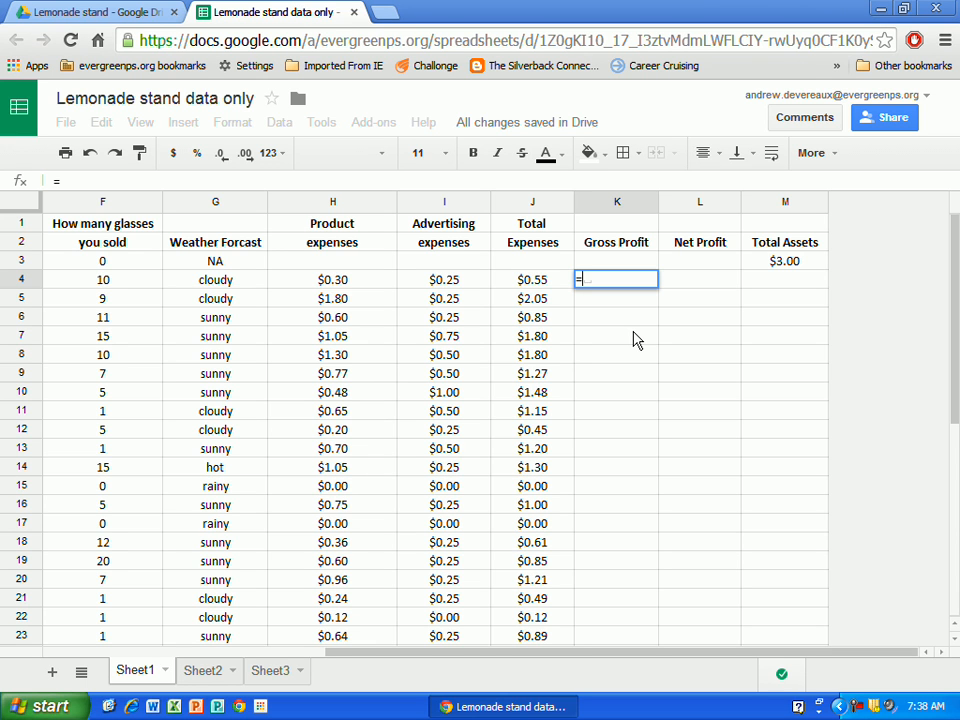
type("(")
left_click_drag(613, 657, 510, 659)
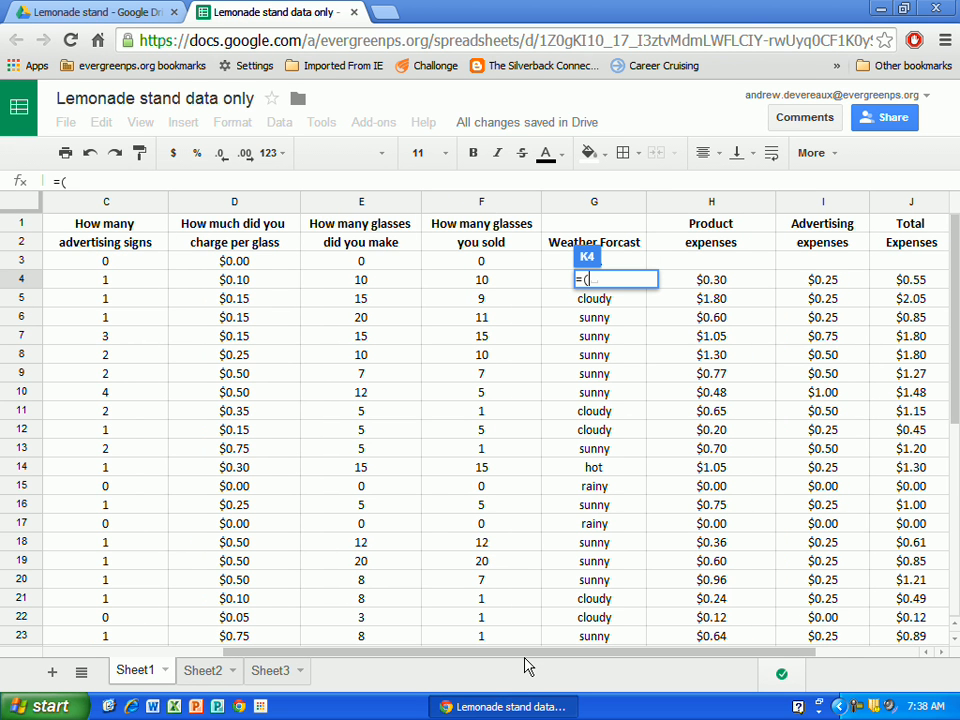
left_click(234, 285)
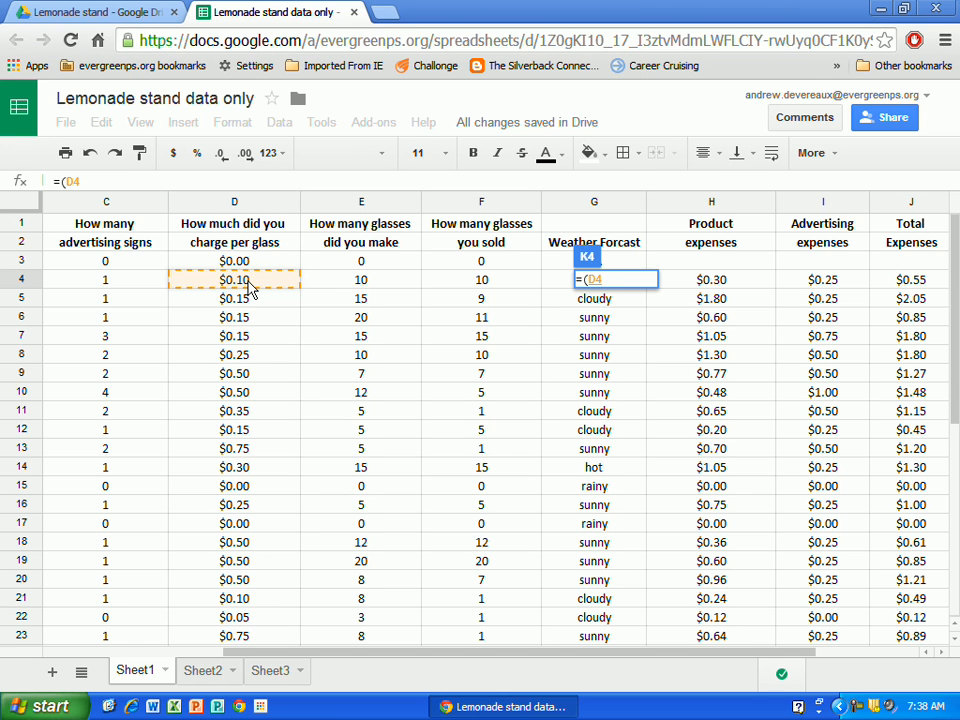
type("*")
left_click(492, 285)
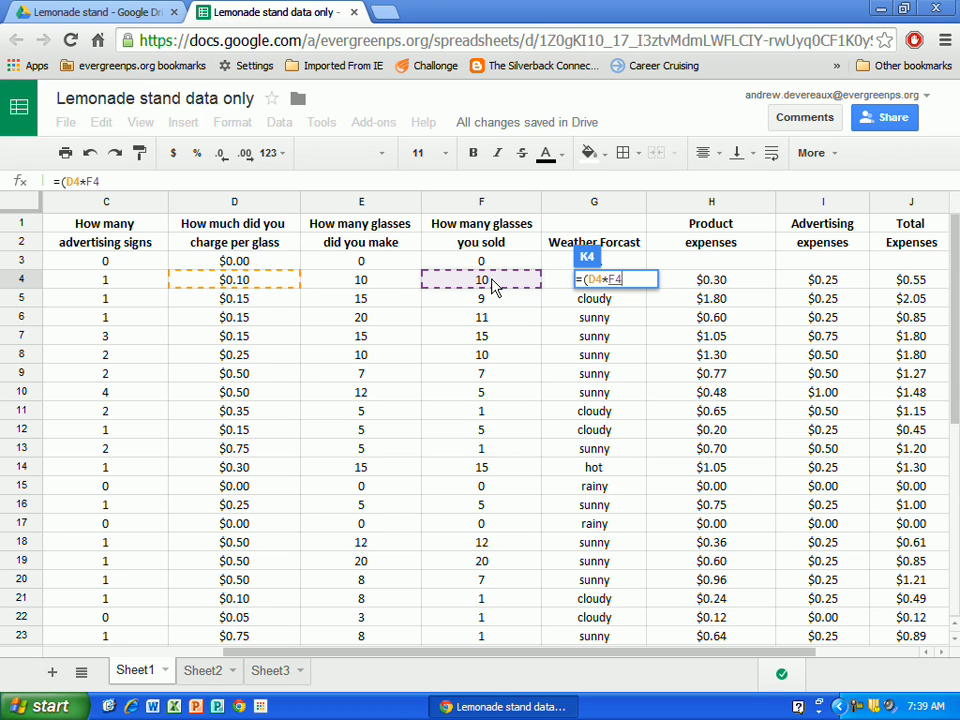
type(")")
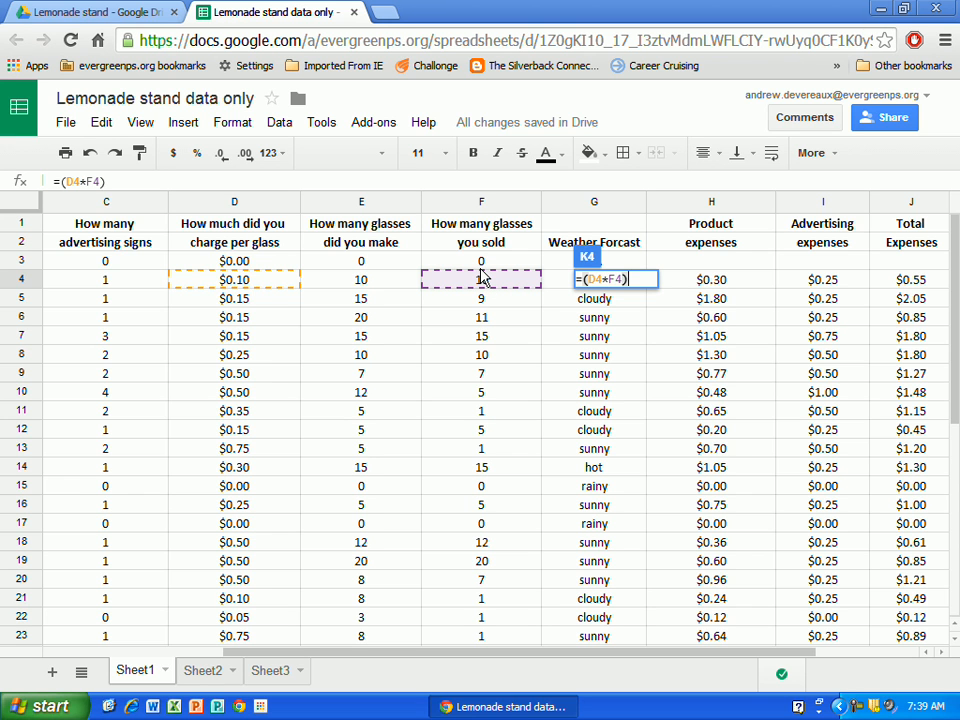
key("Return")
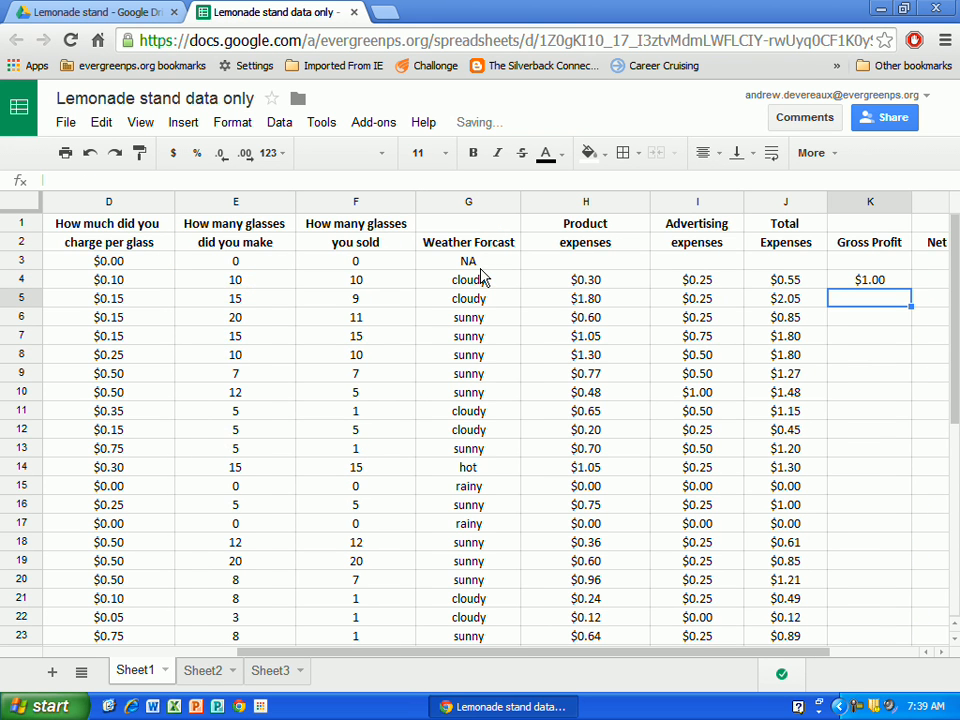
- Copy the gross profit formula from K4 and paste it into K5 through K33
left_click(883, 284)
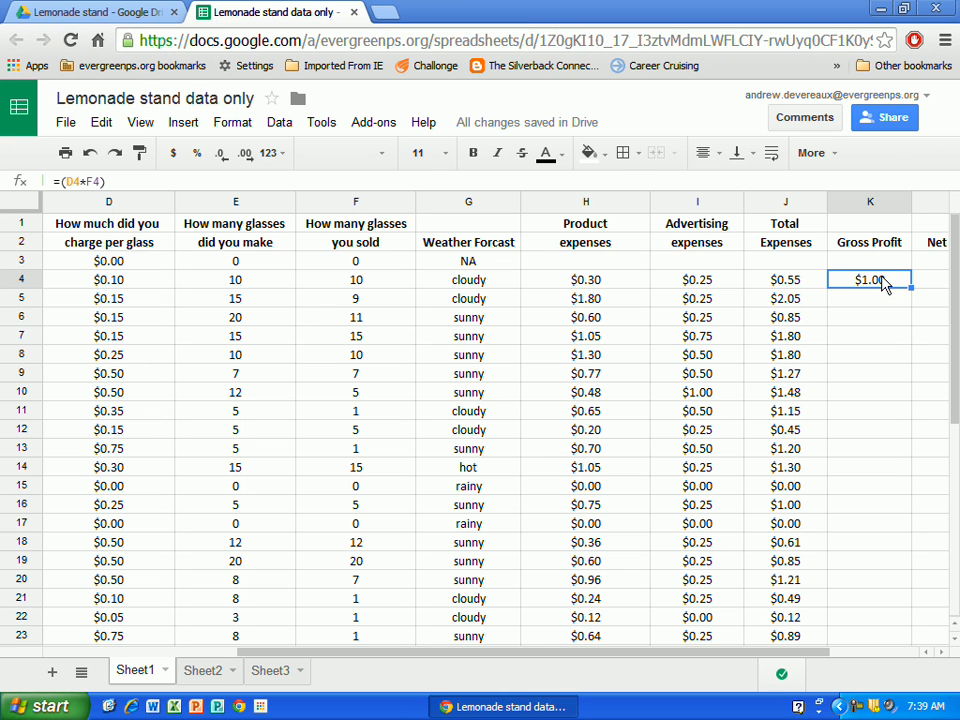
right_click(883, 284)
left_click(845, 329)
left_click_drag(873, 306, 880, 612)
scroll(878, 668, "down", 5)
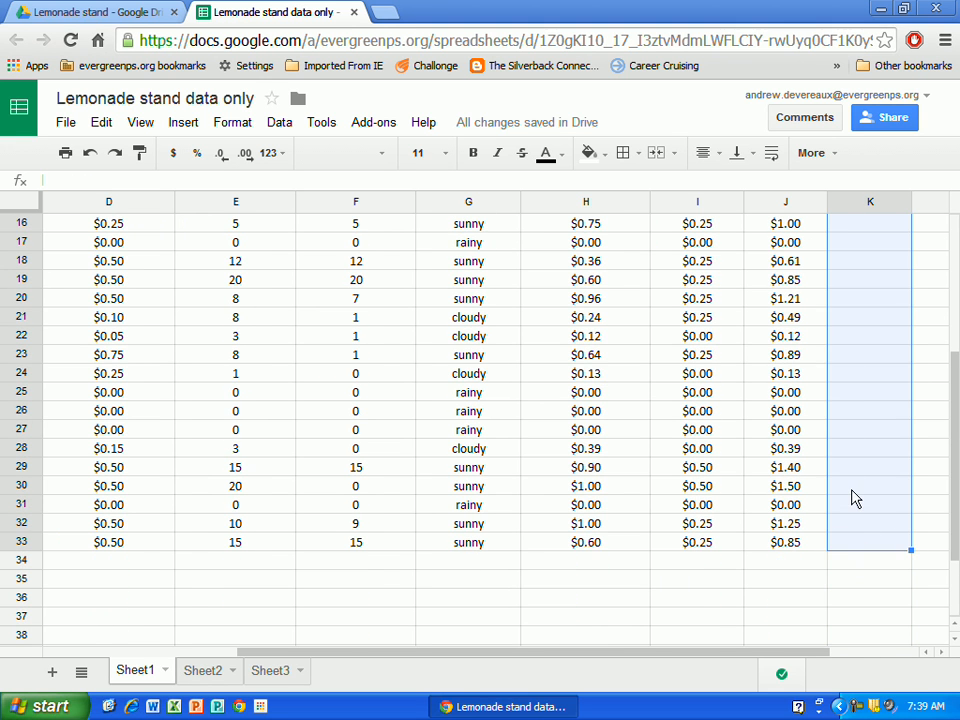
right_click(852, 497)
left_click(740, 162)
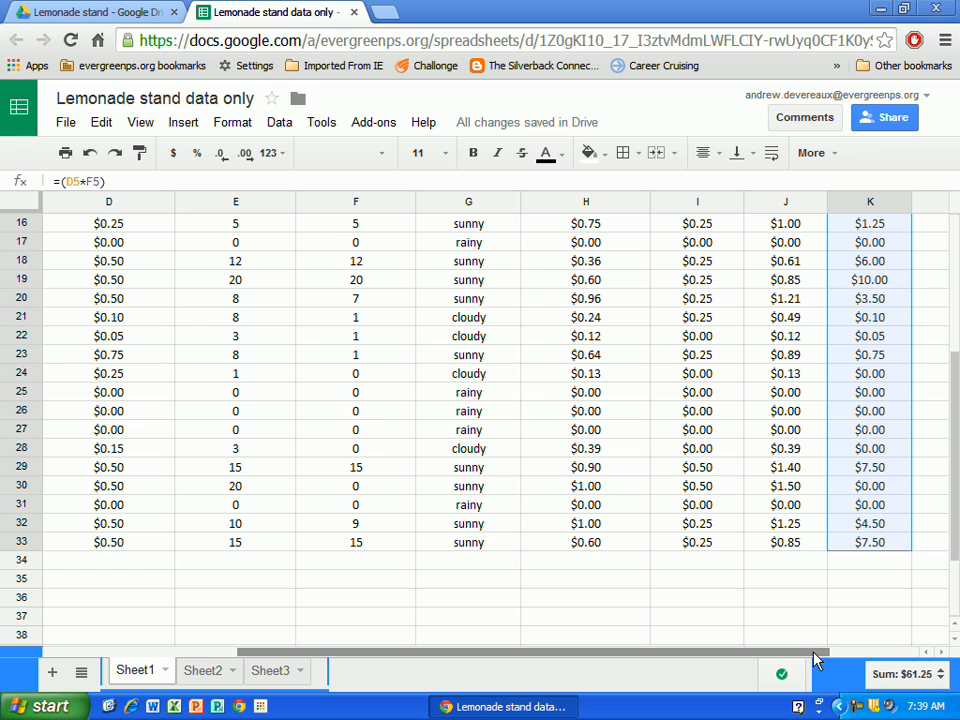
- Enter the net profit formula =(K4-J4) in L4, subtracting total expenses from gross profit
scroll(825, 596, "right", 3)
scroll(770, 540, "up", 3)
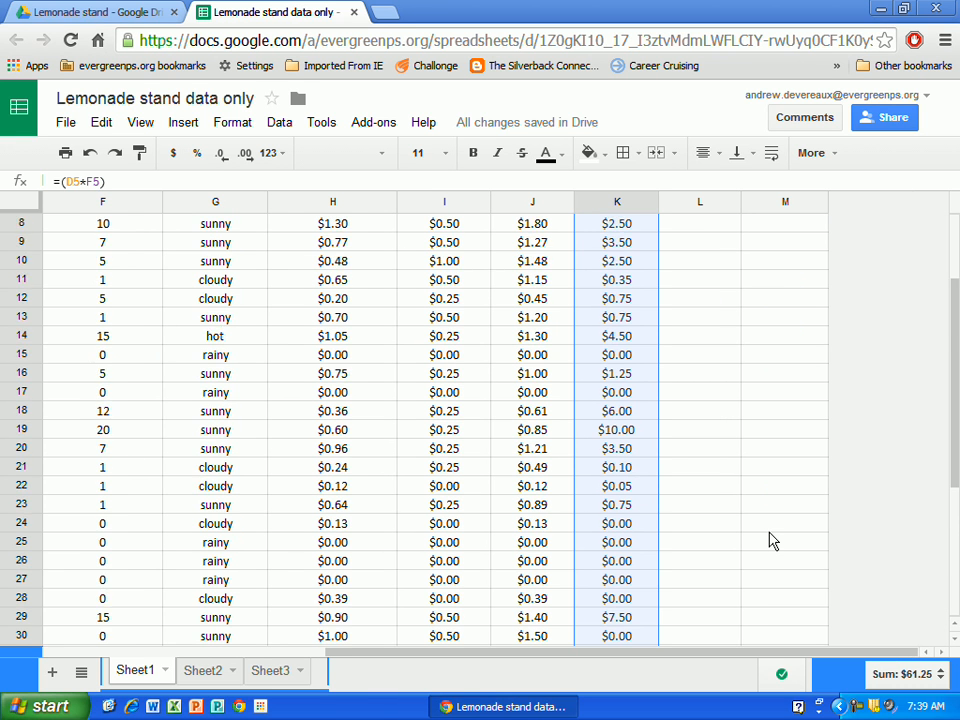
scroll(770, 540, "up", 3)
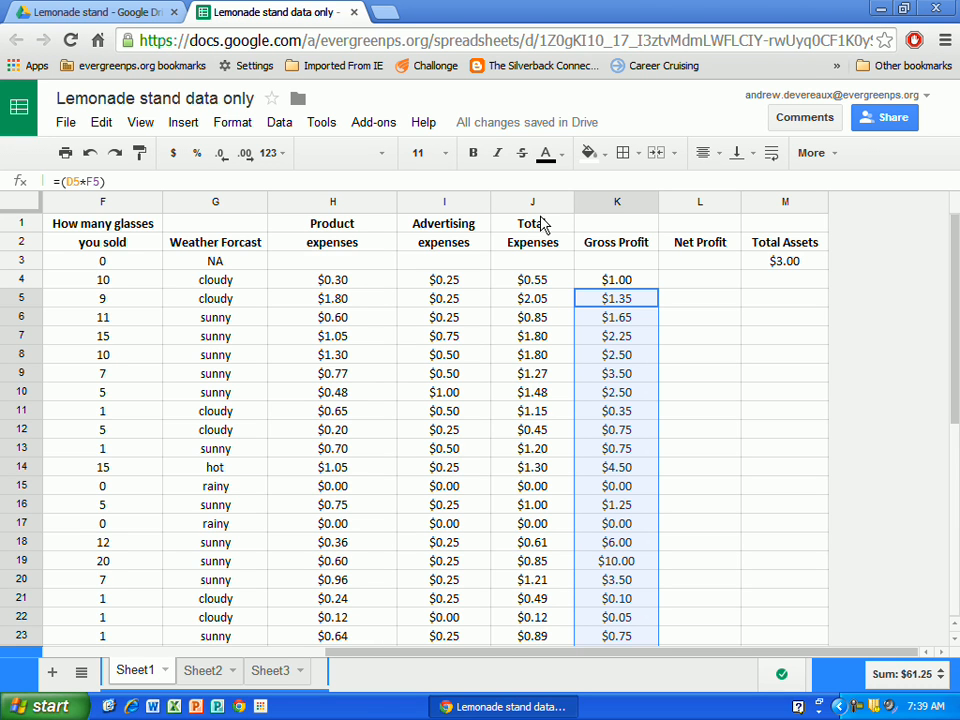
left_click(692, 281)
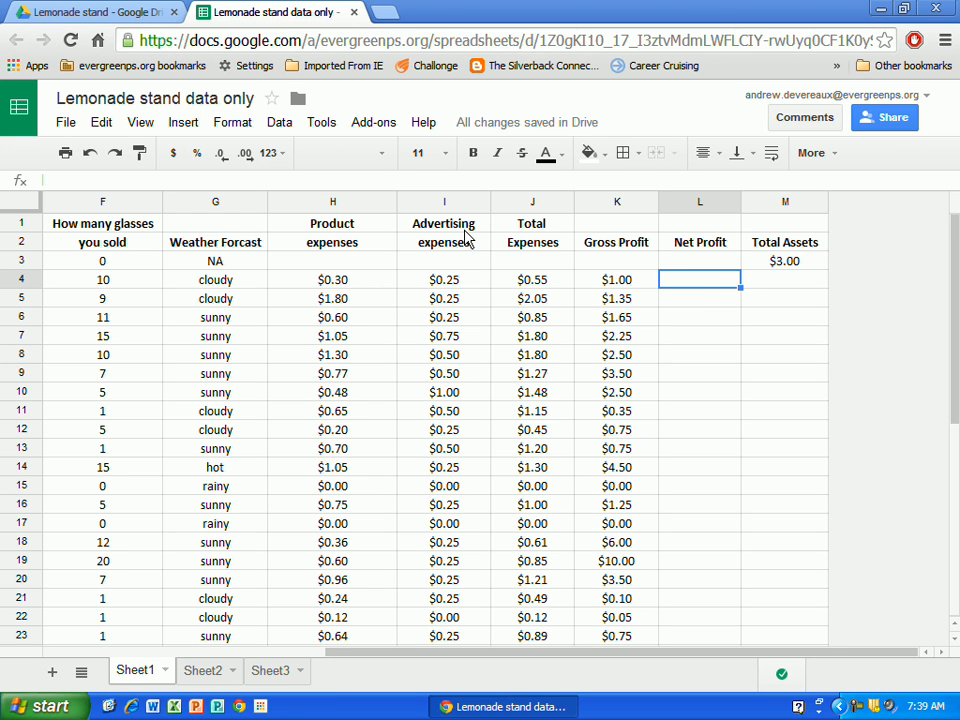
type("=")
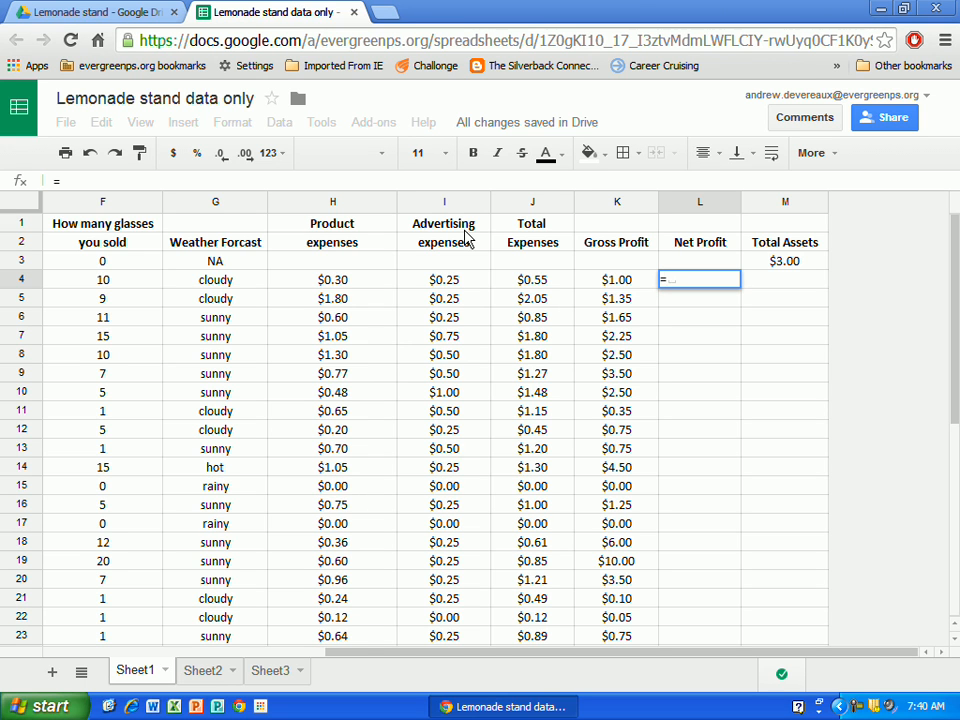
type("(")
left_click(620, 284)
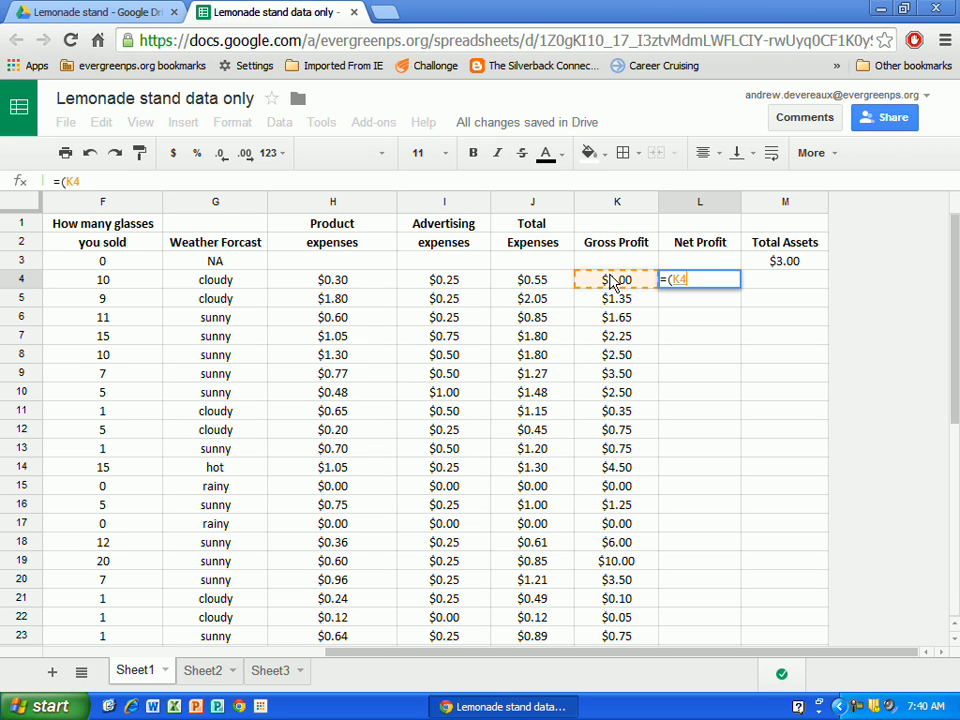
type("-")
left_click(542, 281)
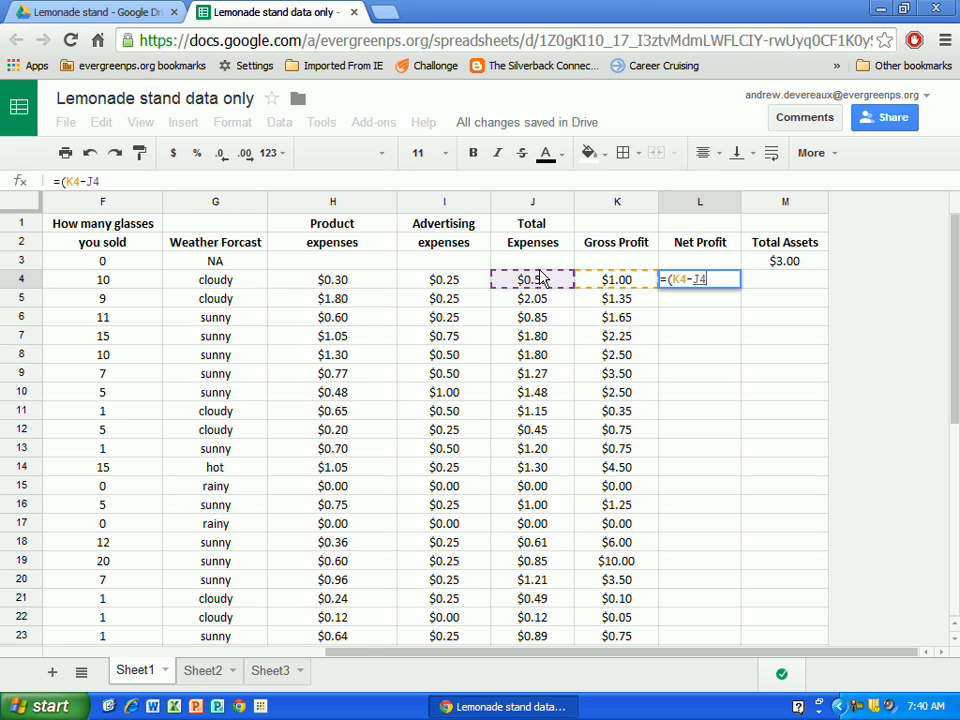
type(")")
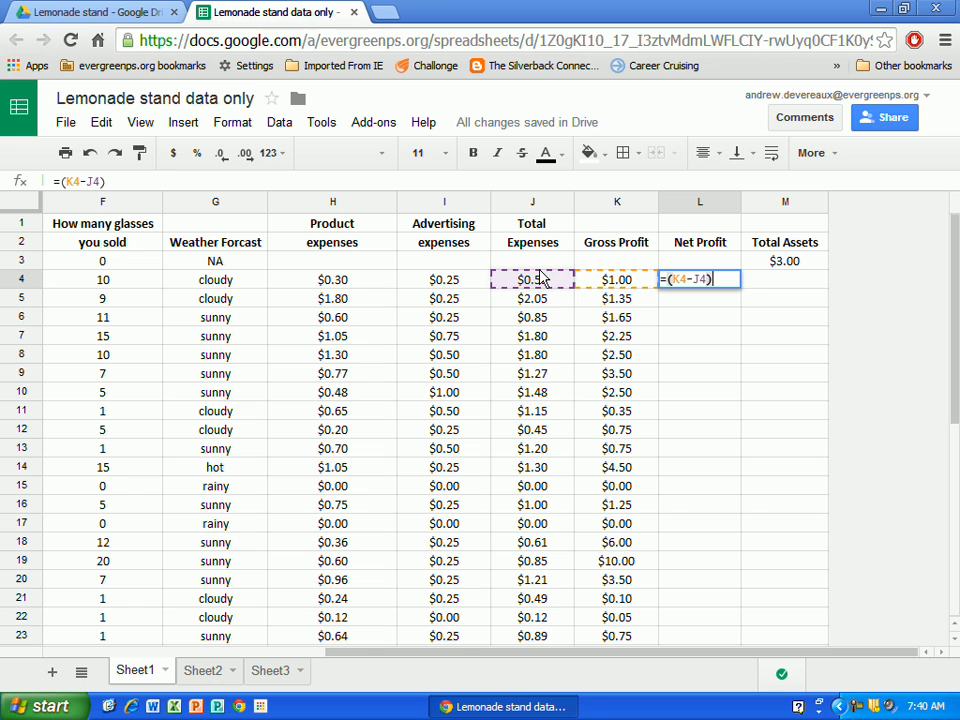
key("Return")
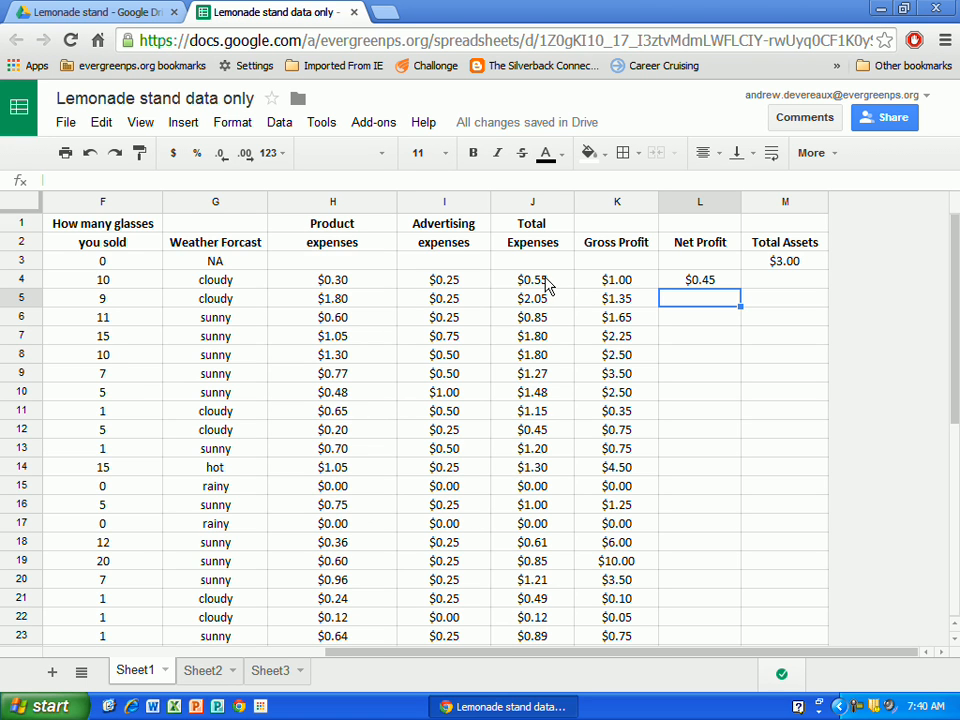
- Copy the net profit formula from L4 and paste it into L5 through L33
left_click(704, 283)
right_click(704, 283)
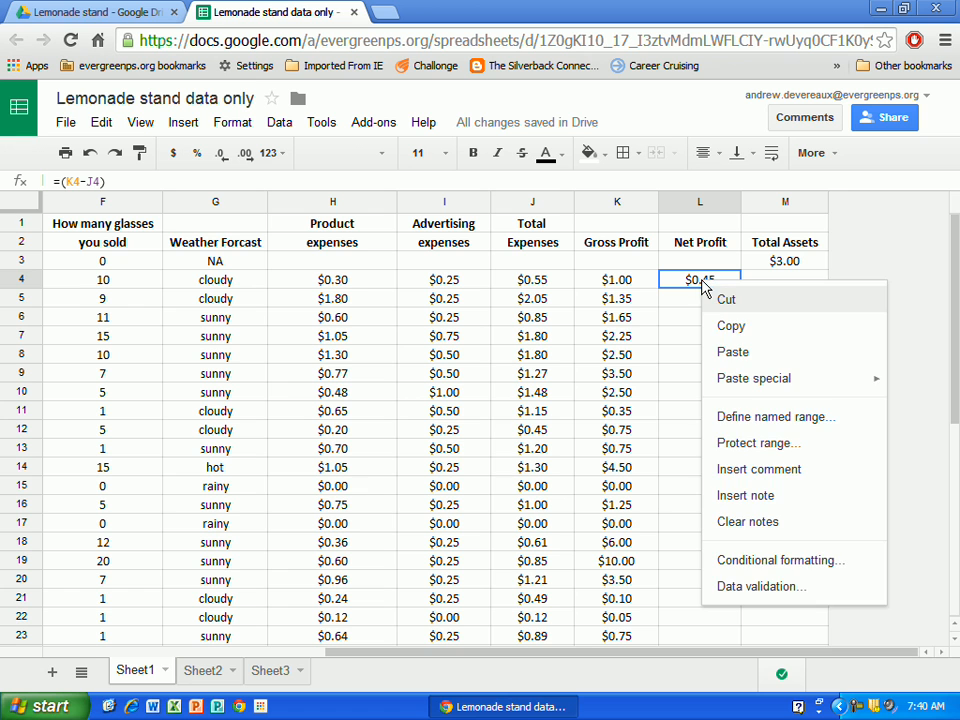
left_click(730, 327)
left_click_drag(690, 302, 690, 531)
right_click(696, 480)
left_click(726, 544)
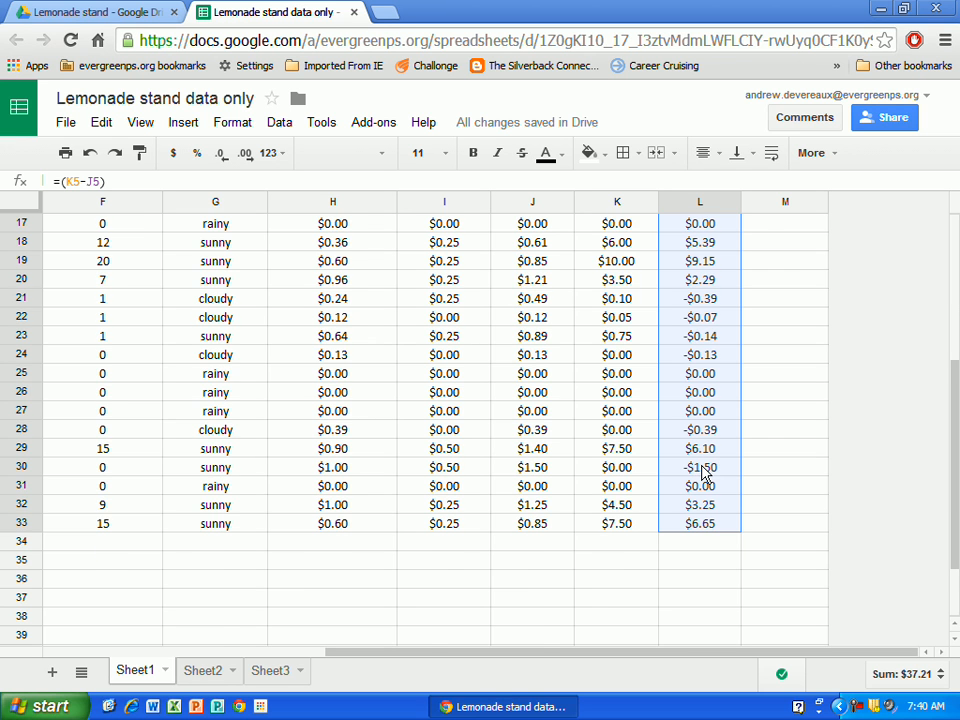
- Enter the total assets formula =(L4-M3) in M4, subtracting the starting assets from the day's net profit
scroll(700, 470, "up", 5)
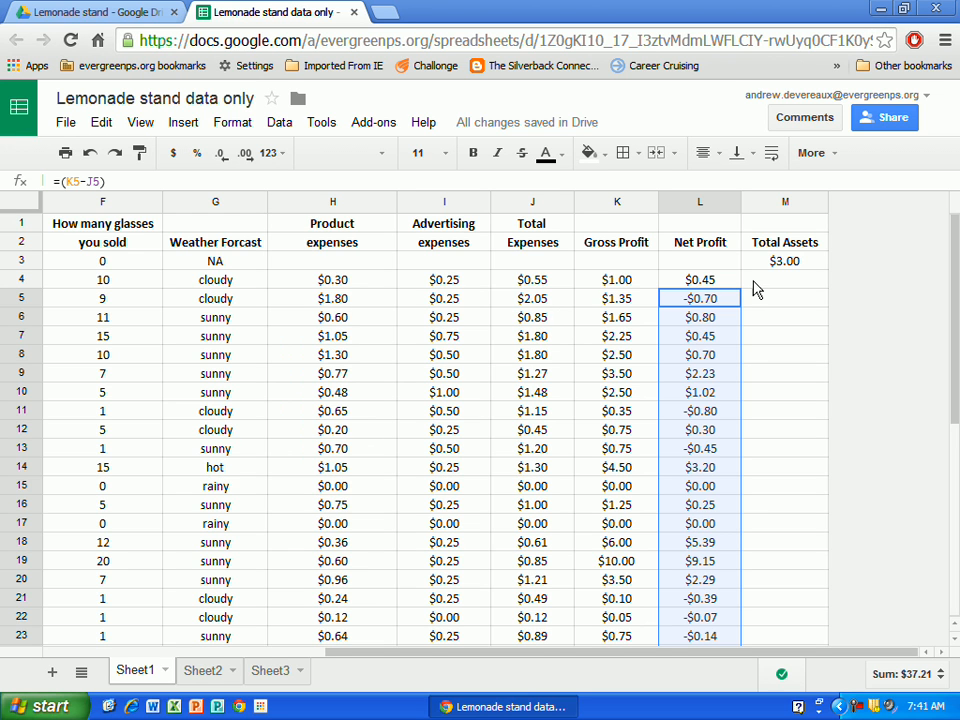
left_click(778, 283)
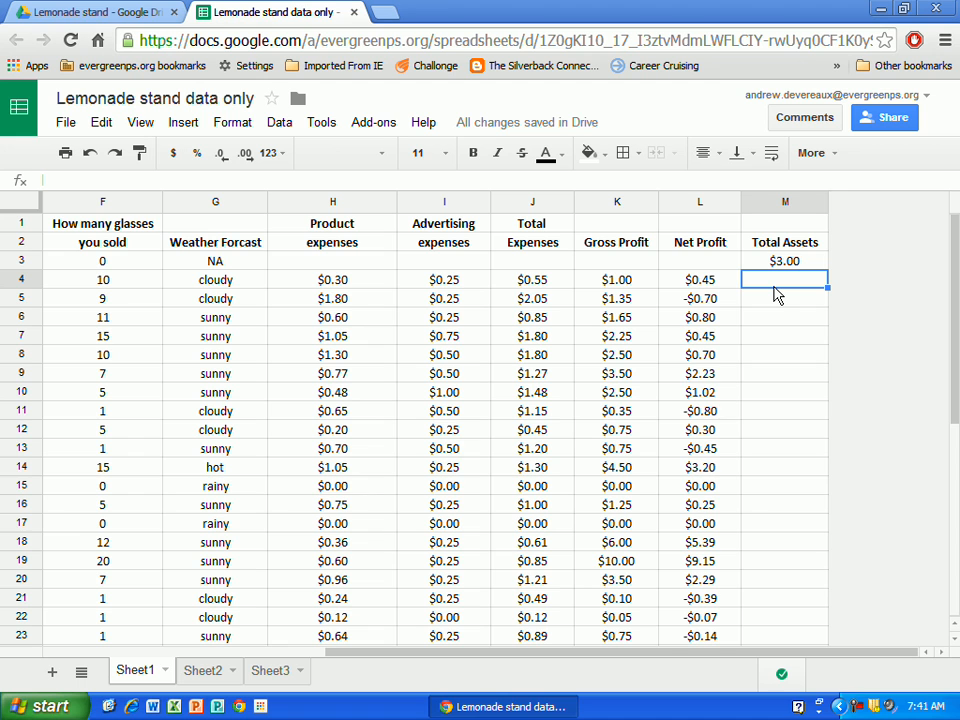
type("=")
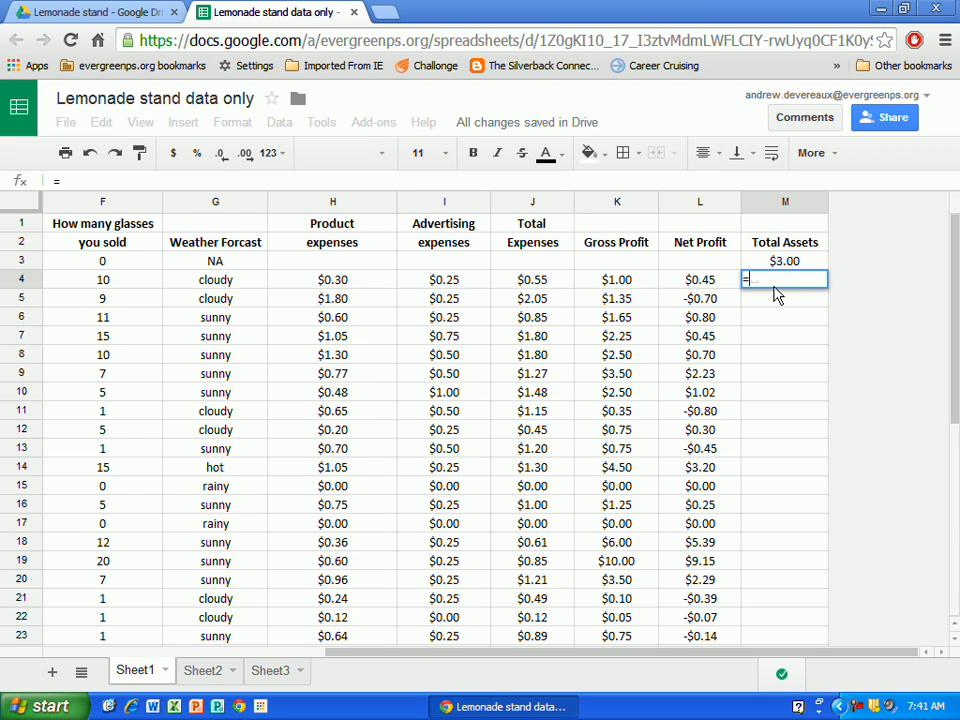
type("(")
left_click(699, 285)
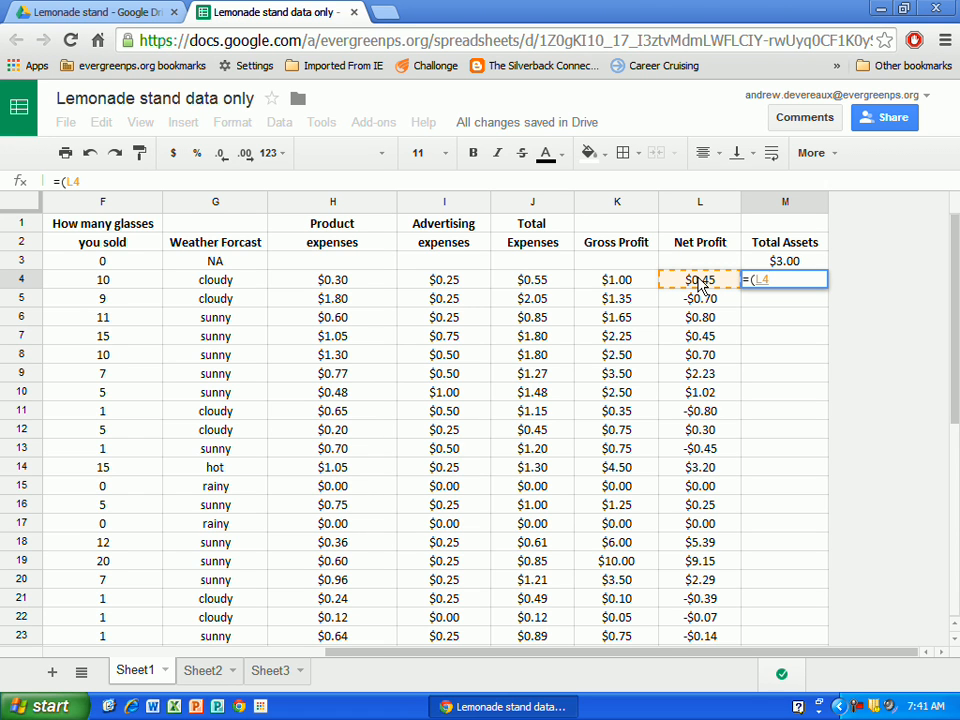
type("-")
left_click(787, 266)
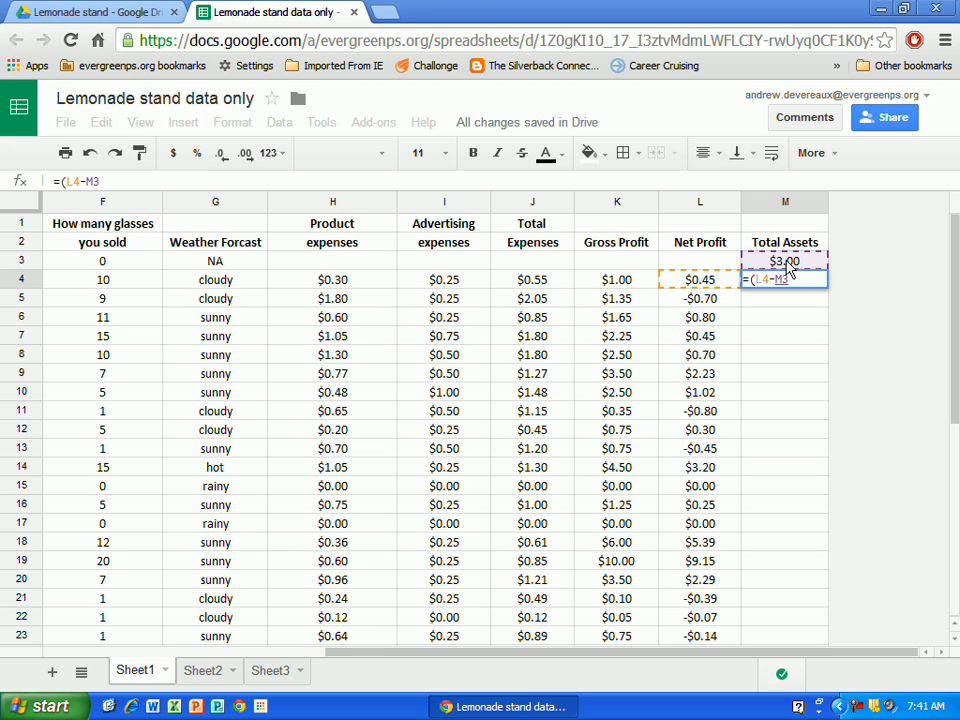
type(")")
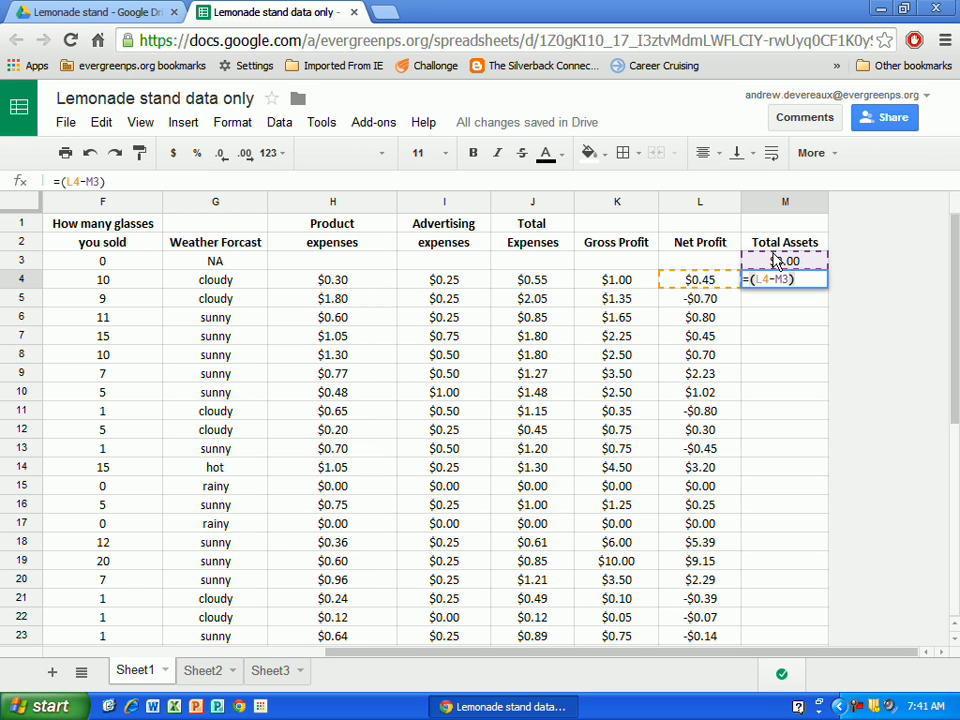
key("Return")
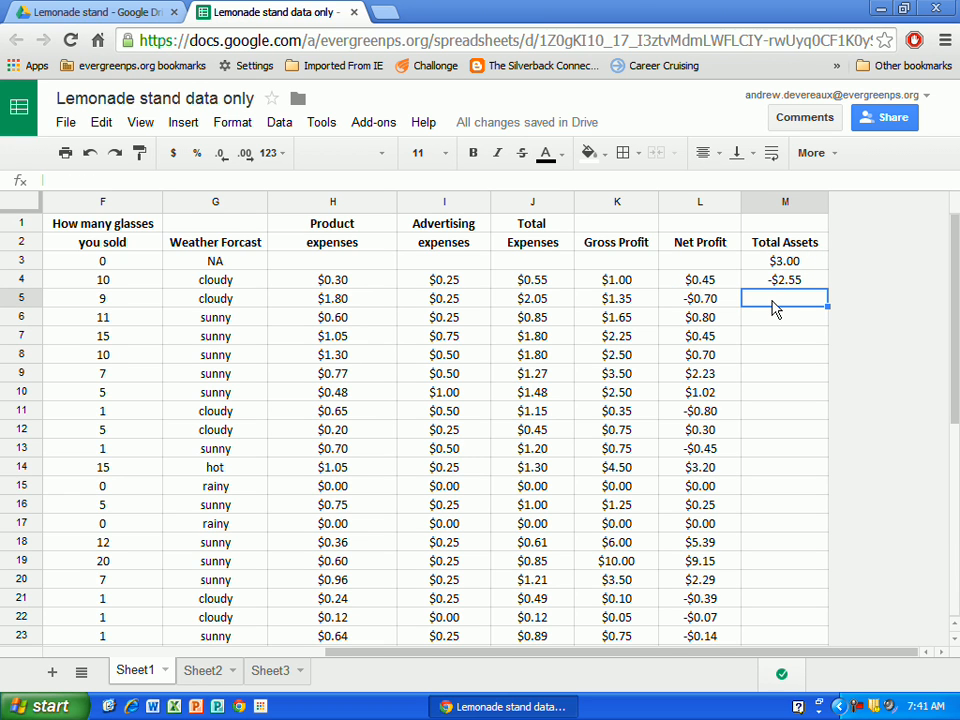
- Review the net profit formula in L4 and clear the subtraction formula from the total assets cell M4
left_click(707, 284)
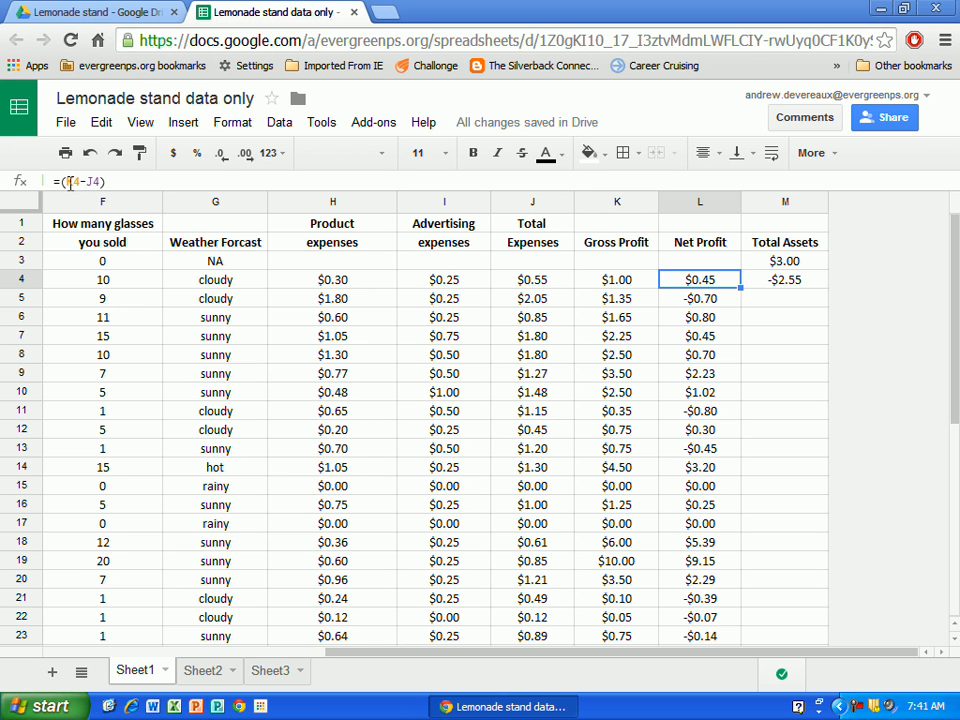
left_click(811, 282)
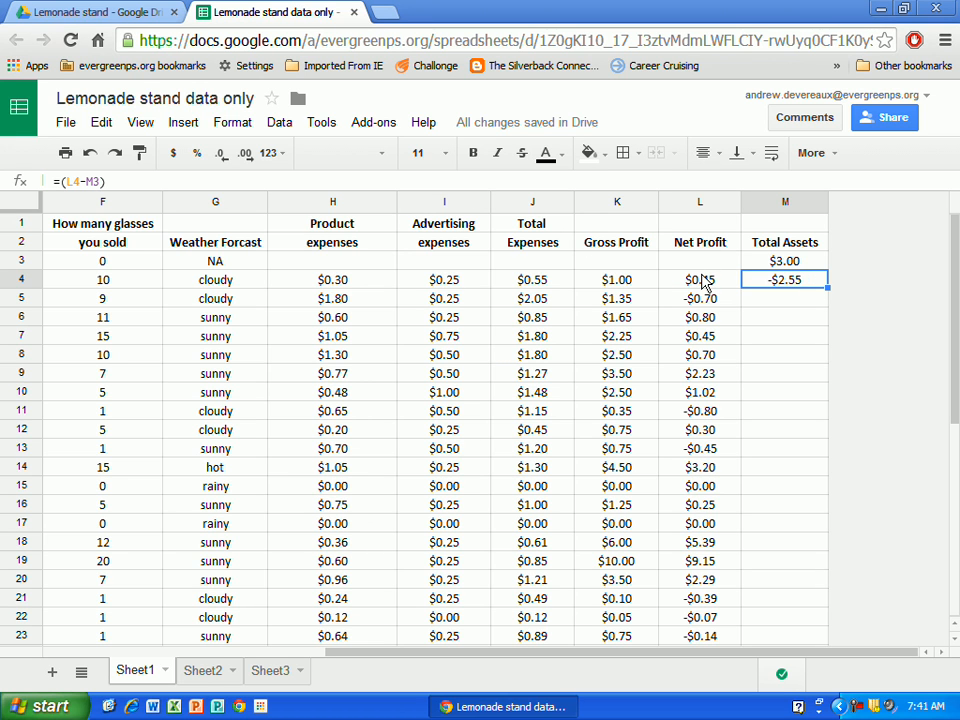
left_click(121, 182)
key("BackSpace")
key("BackSpace")
key("BackSpace")
key("BackSpace")
key("BackSpace")
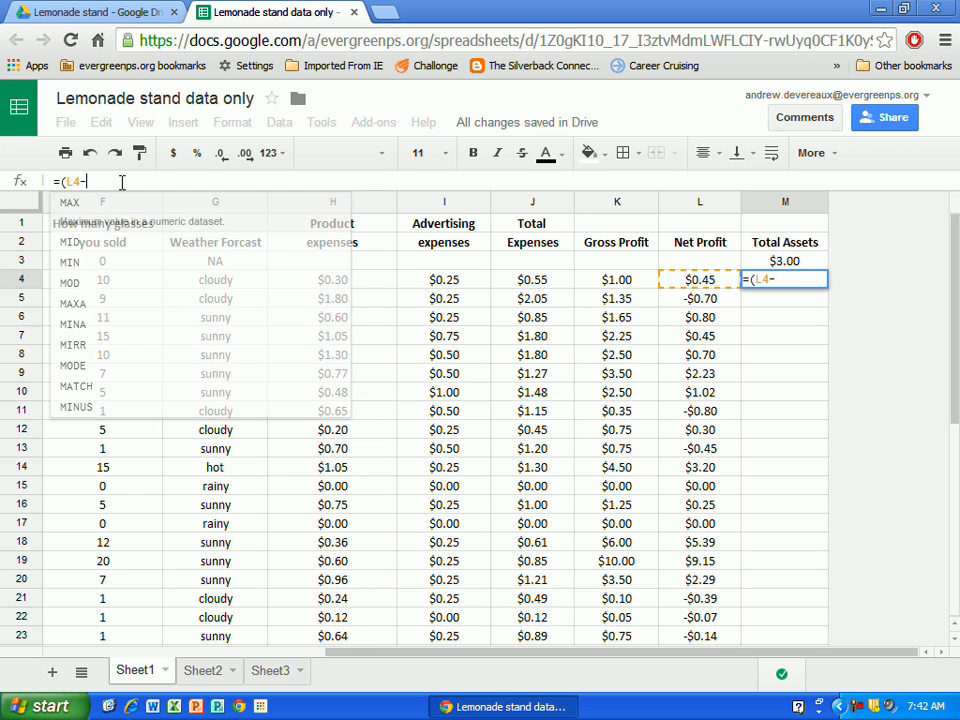
key("BackSpace")
key("BackSpace")
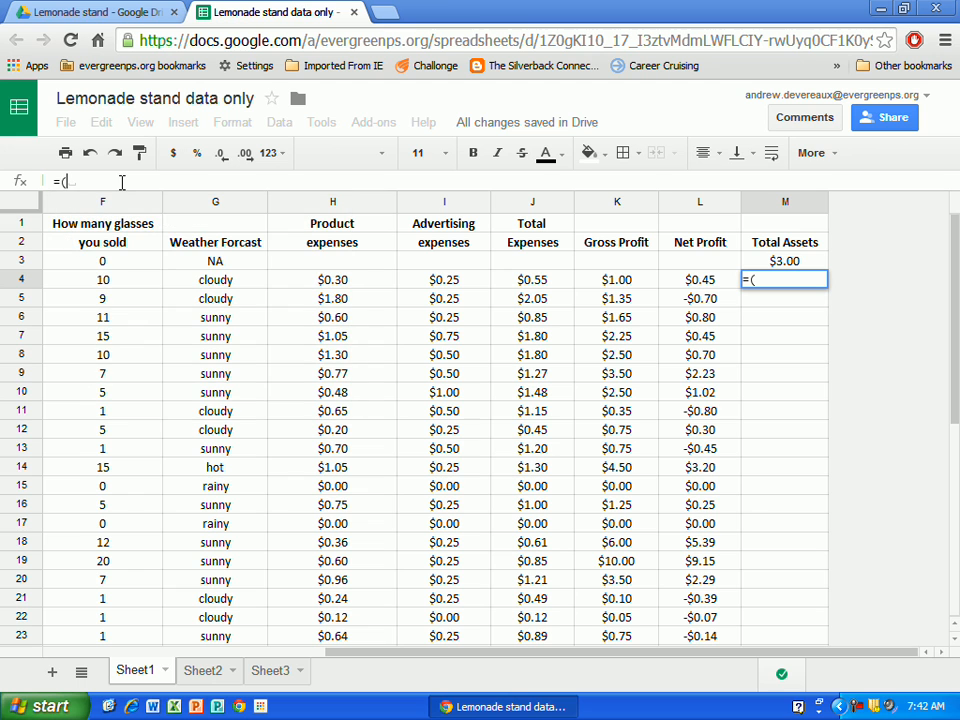
key("BackSpace")
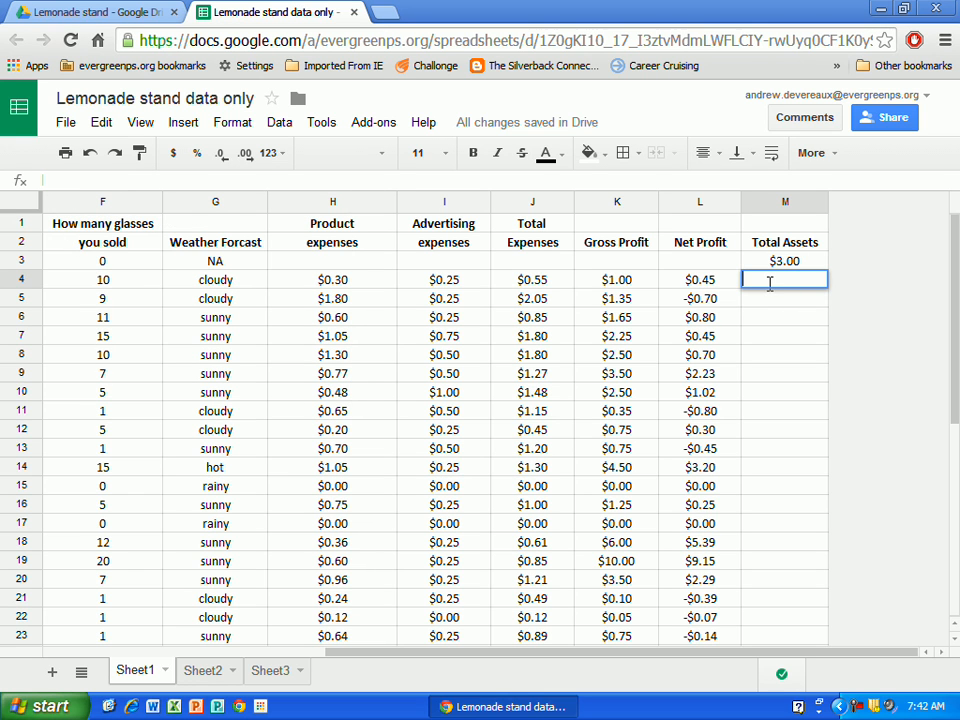
- Enter the total assets formula =(M3+L4) in M4, adding the day's net profit to the previous total assets
type("=")
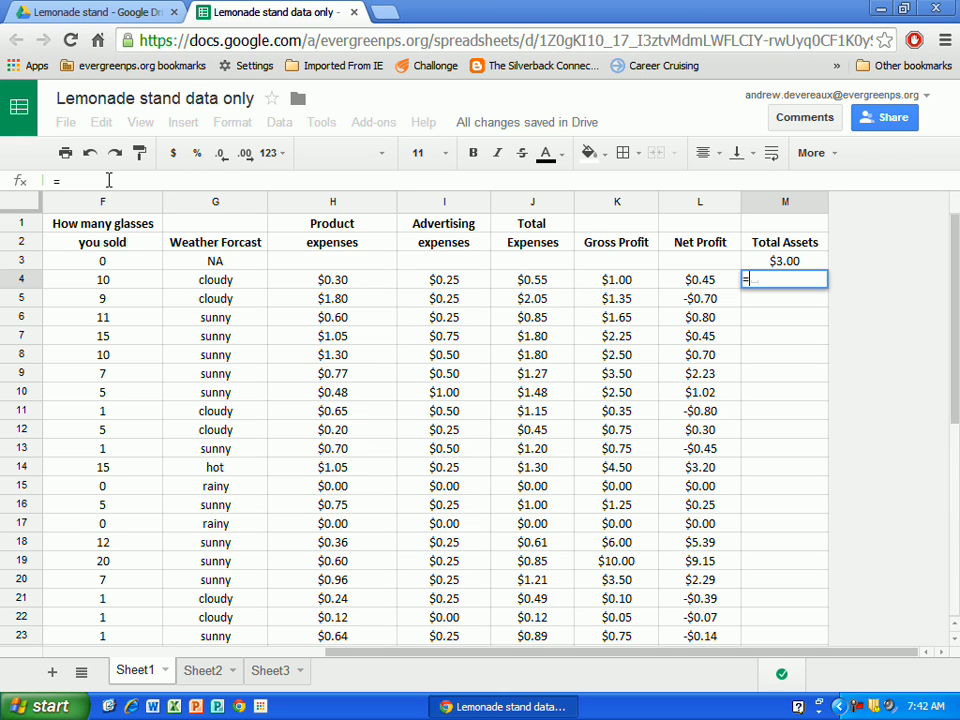
type("(")
left_click(806, 262)
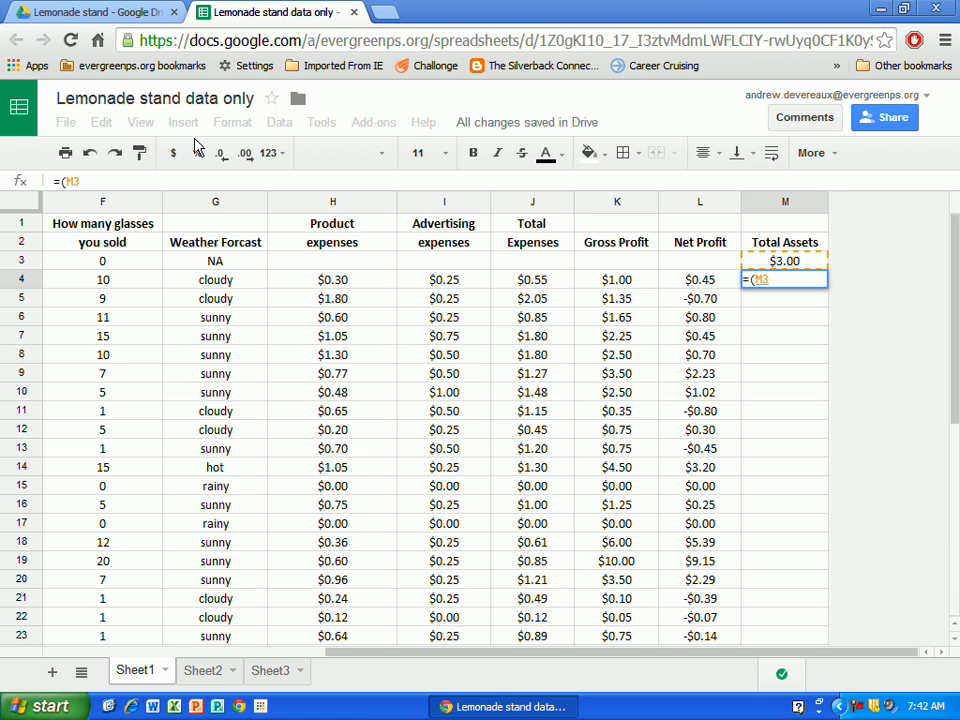
type("+")
left_click(716, 284)
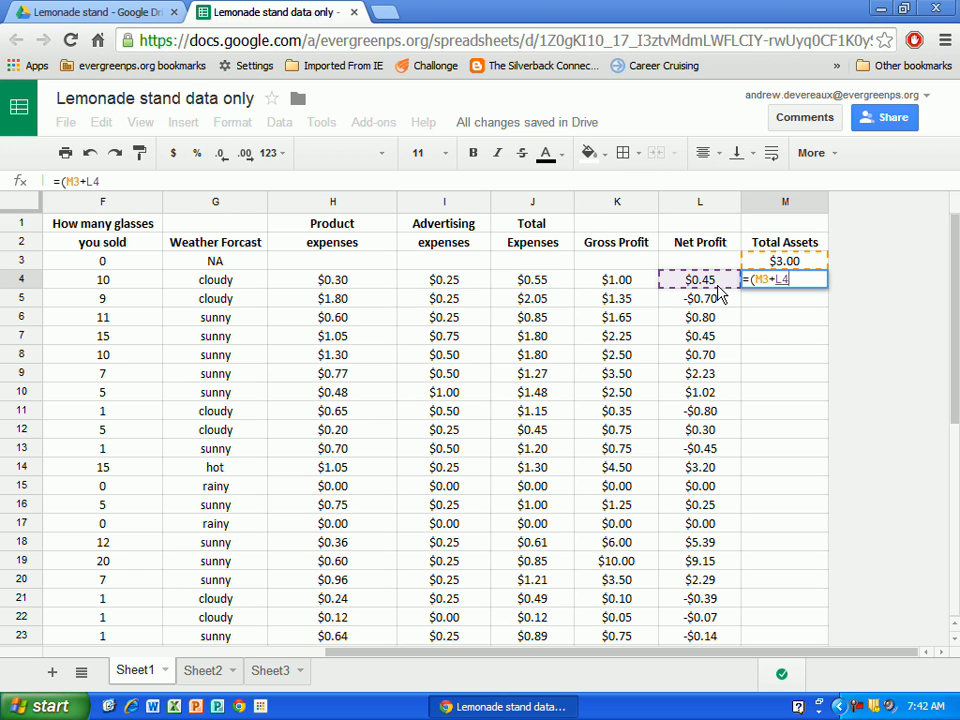
type(")")
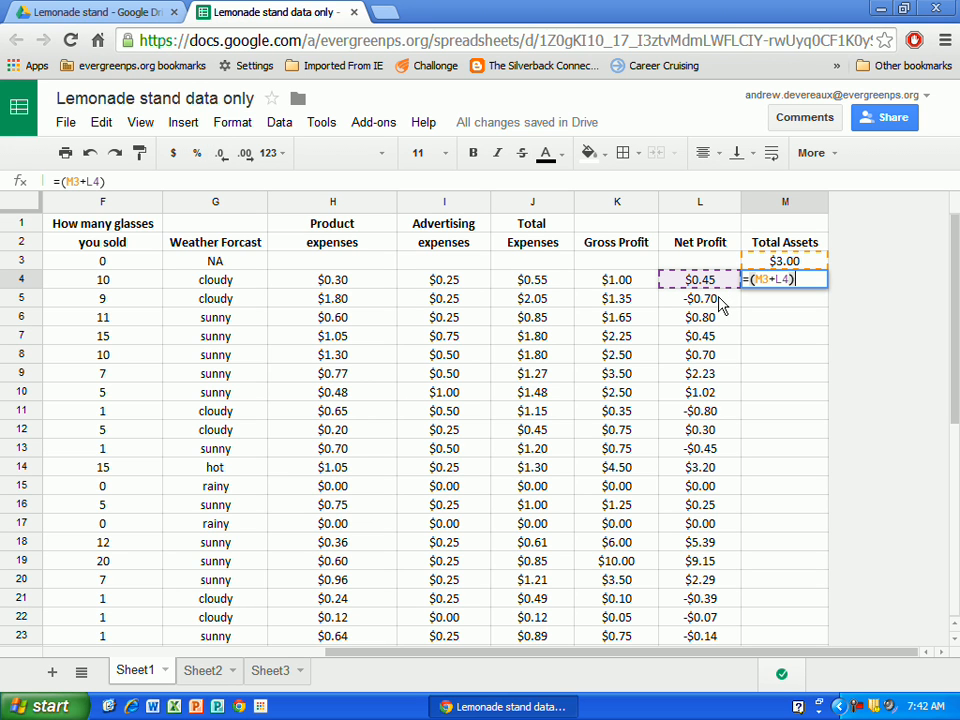
key("Return")
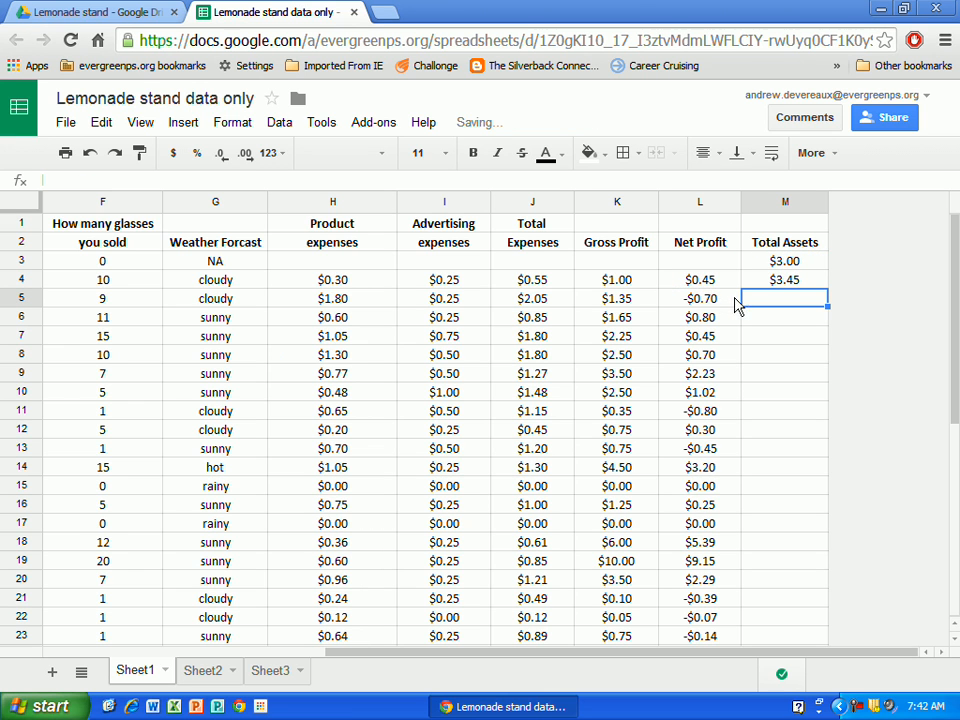
- Copy the total assets formula from M4 and paste it into M5 through M33
left_click(781, 284)
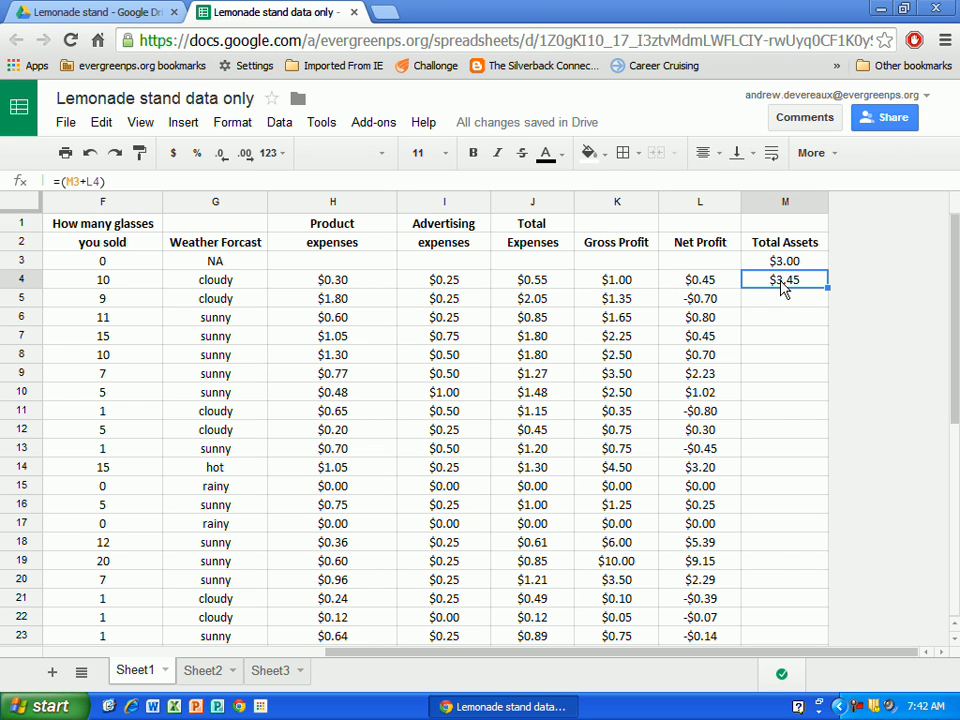
right_click(783, 286)
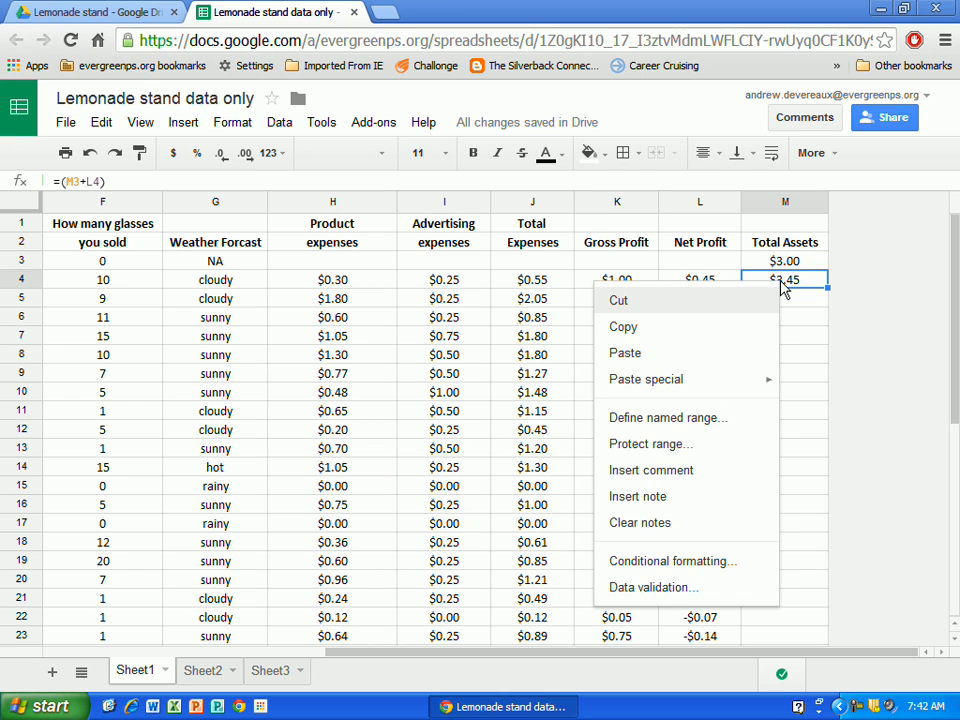
left_click(759, 327)
left_click_drag(781, 309, 780, 544)
right_click(761, 487)
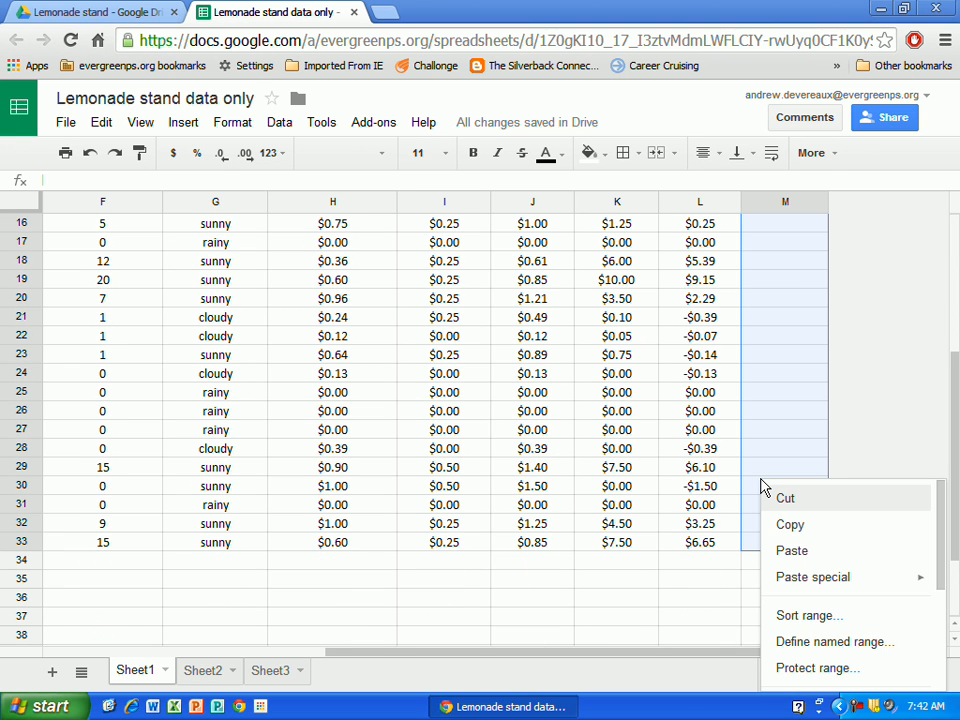
left_click(790, 551)
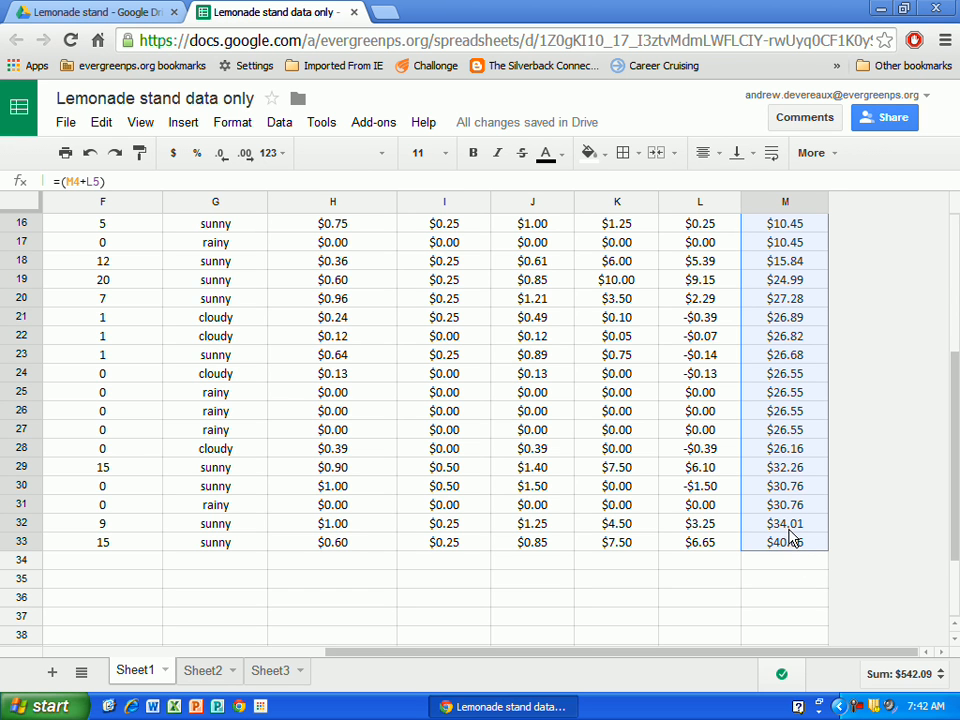
scroll(788, 540, "up", 1)
scroll(788, 535, "up", 4)
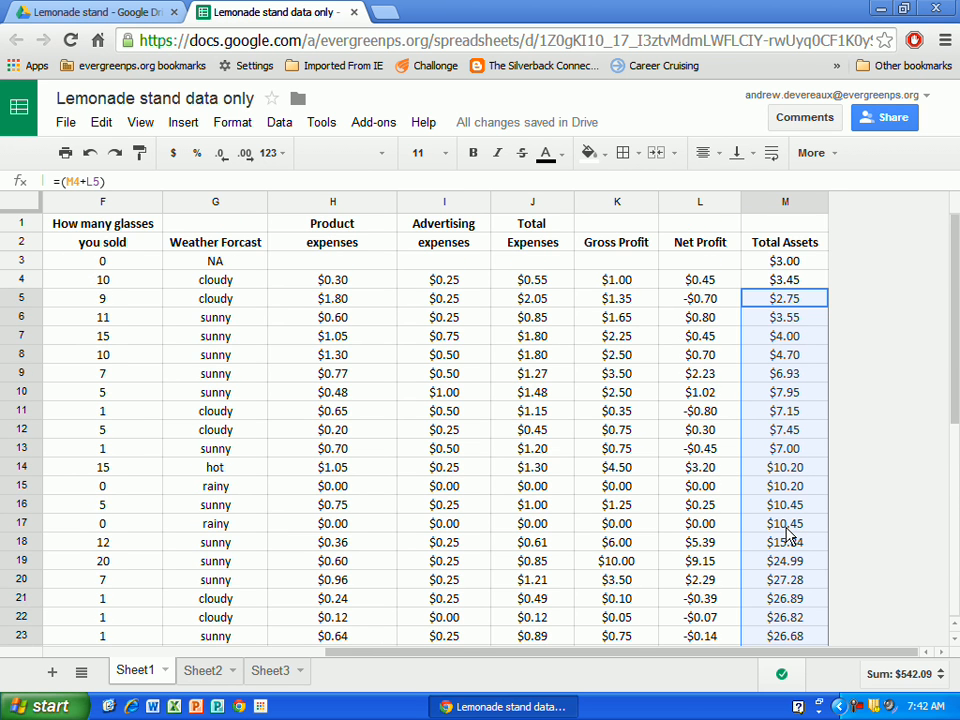
left_click(784, 282)
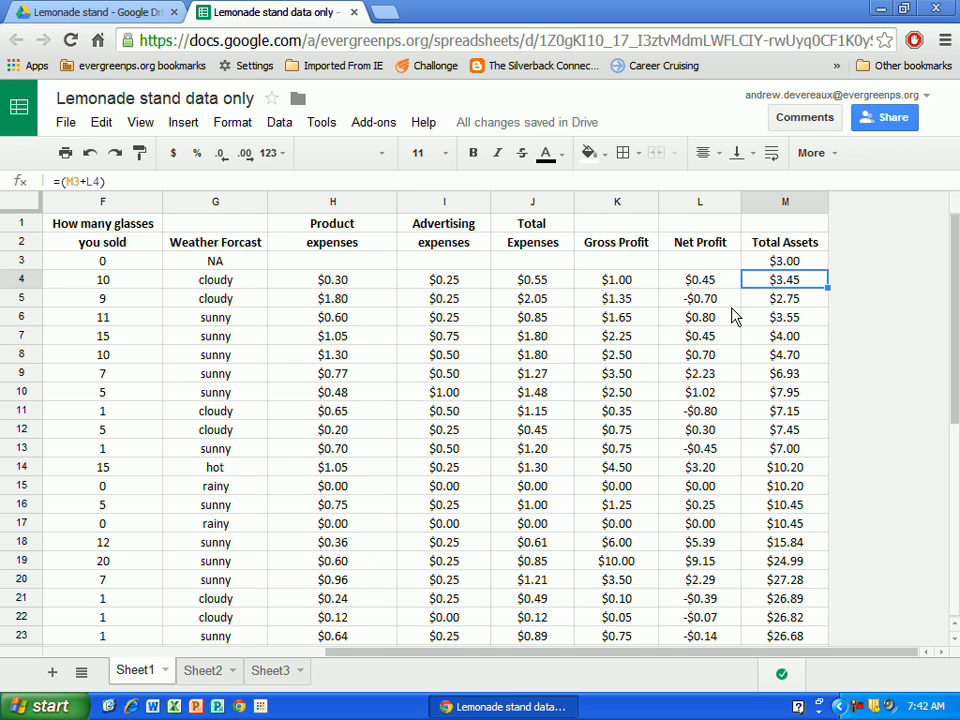
- Add the label "You Made :" in L36 below the net profit column
scroll(778, 330, "down", 5)
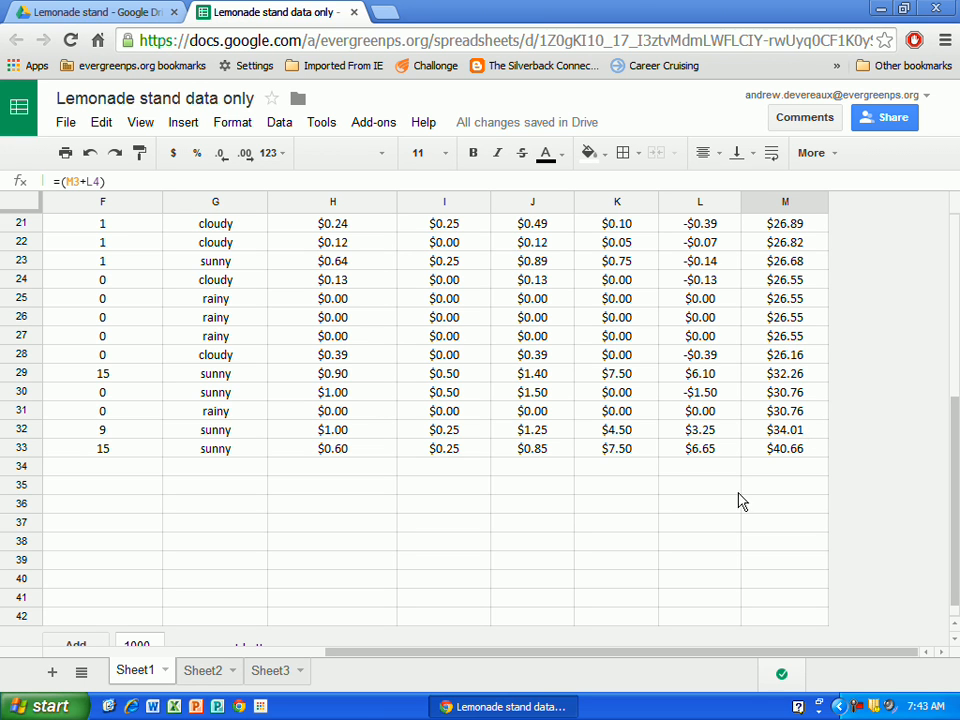
left_click(686, 510)
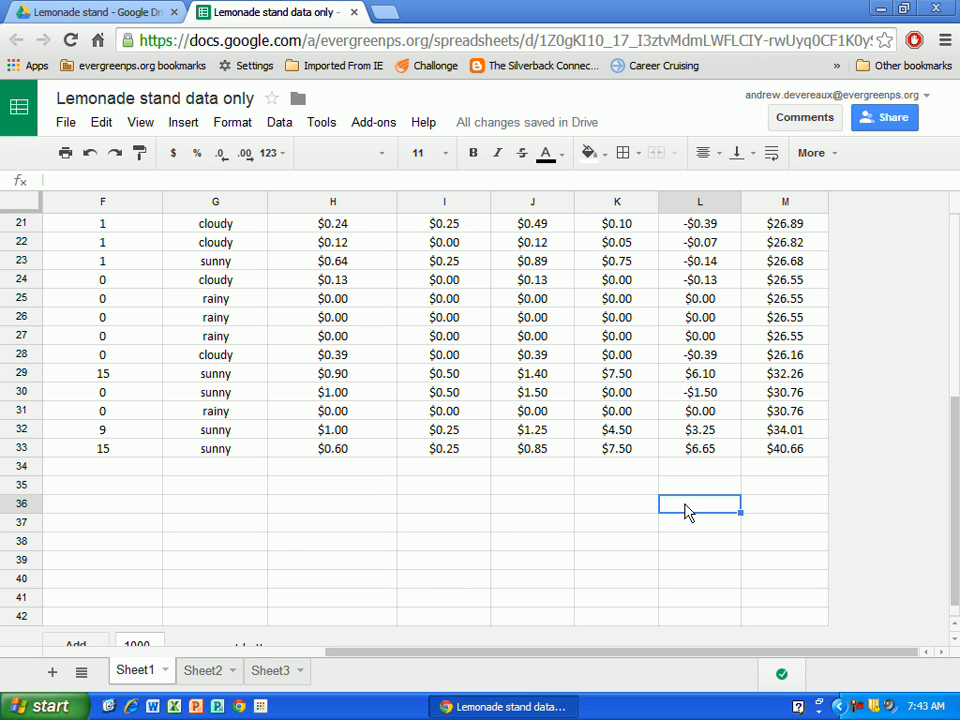
type("You Made")
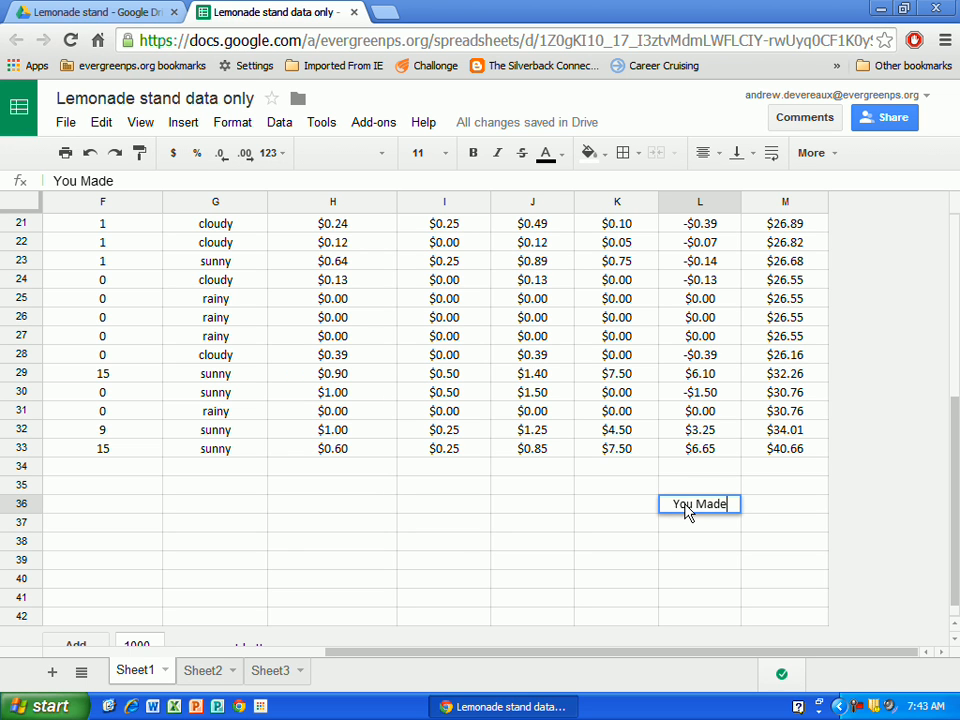
type(" :")
- Enter the formula =(M33-M3) in M36, subtracting the starting assets from the final total assets
left_click(799, 514)
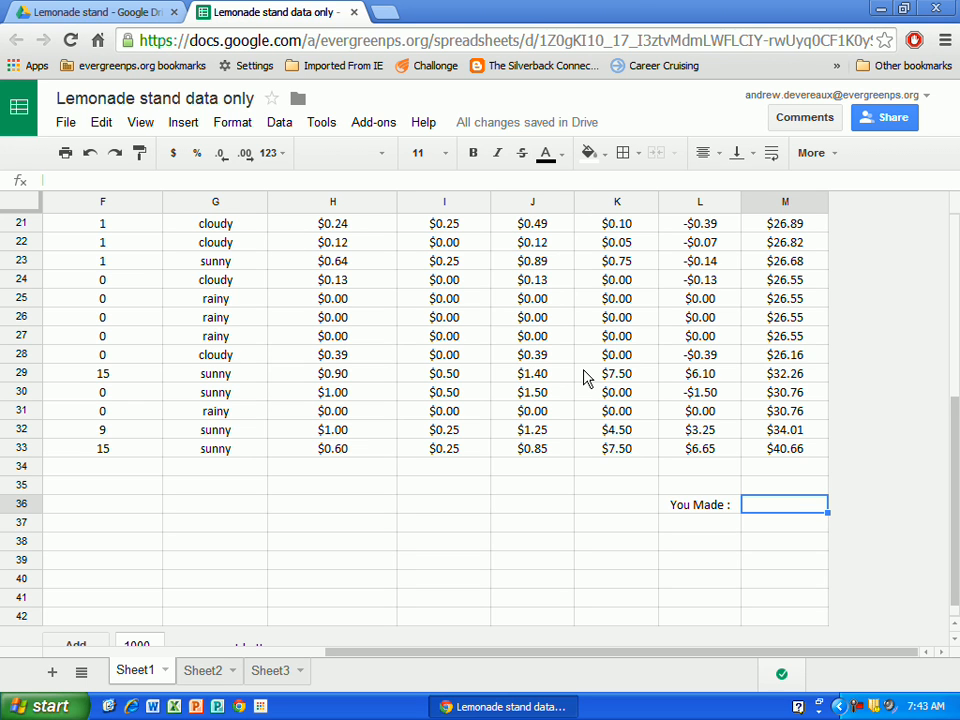
type("=(")
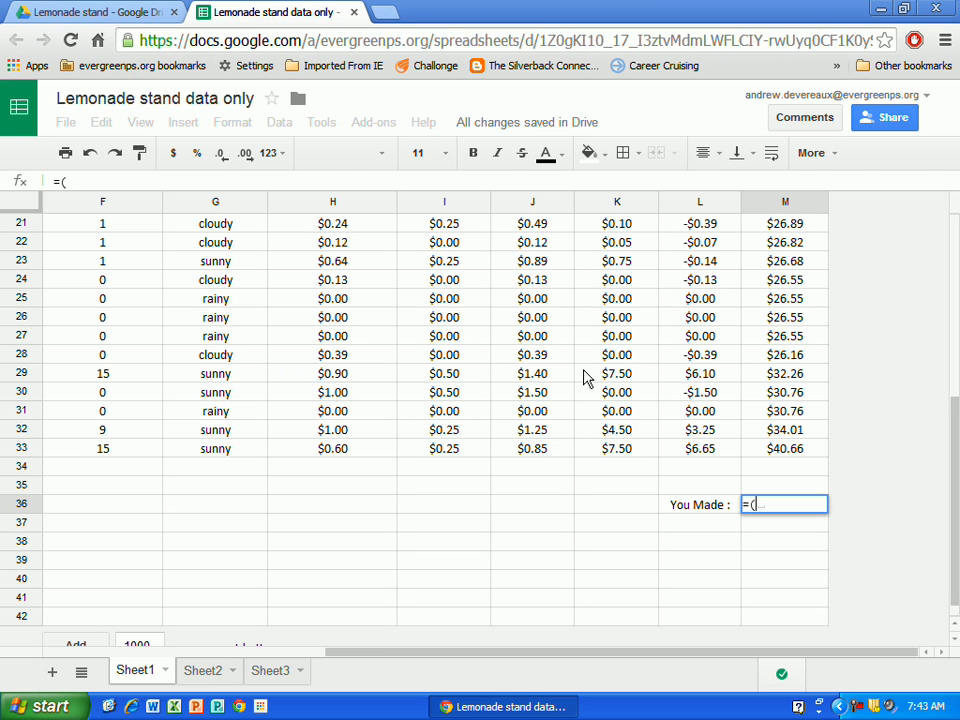
left_click(788, 452)
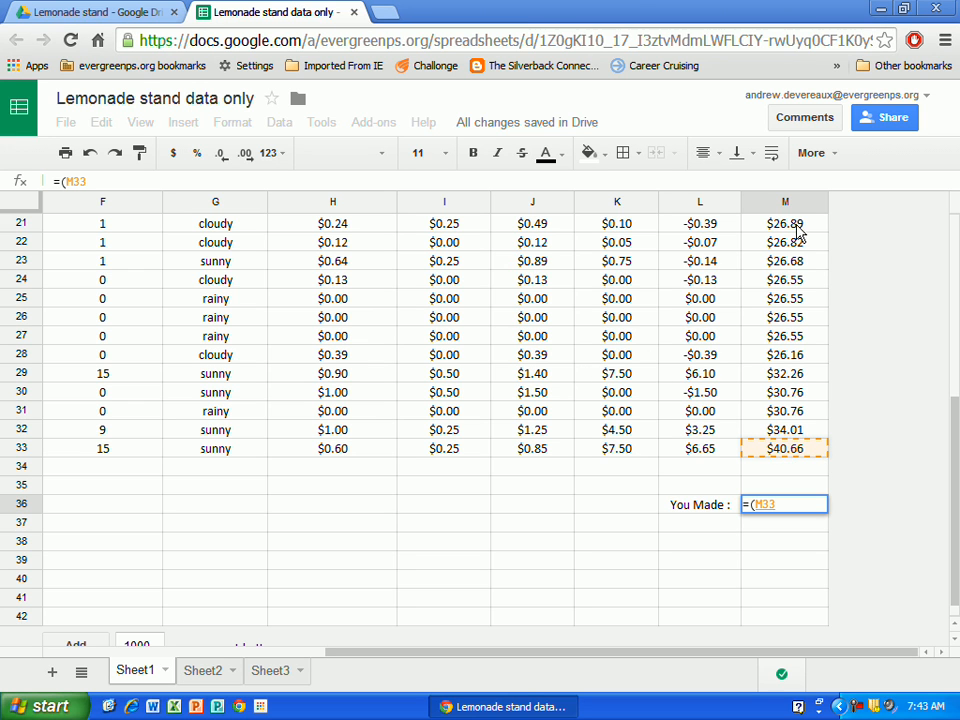
left_click_drag(955, 463, 955, 270)
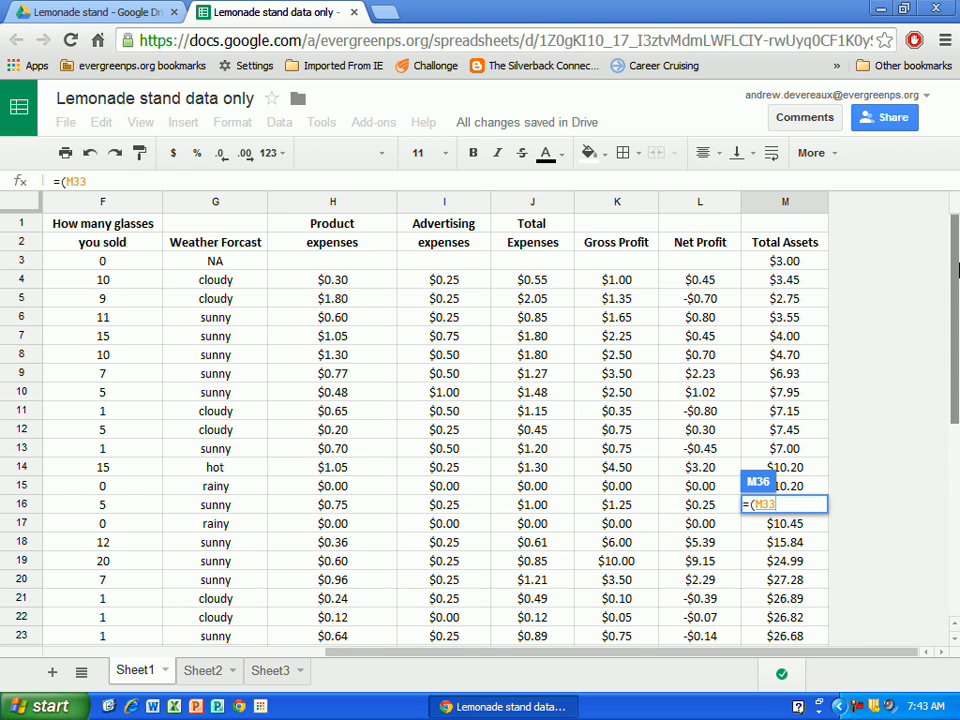
type("-")
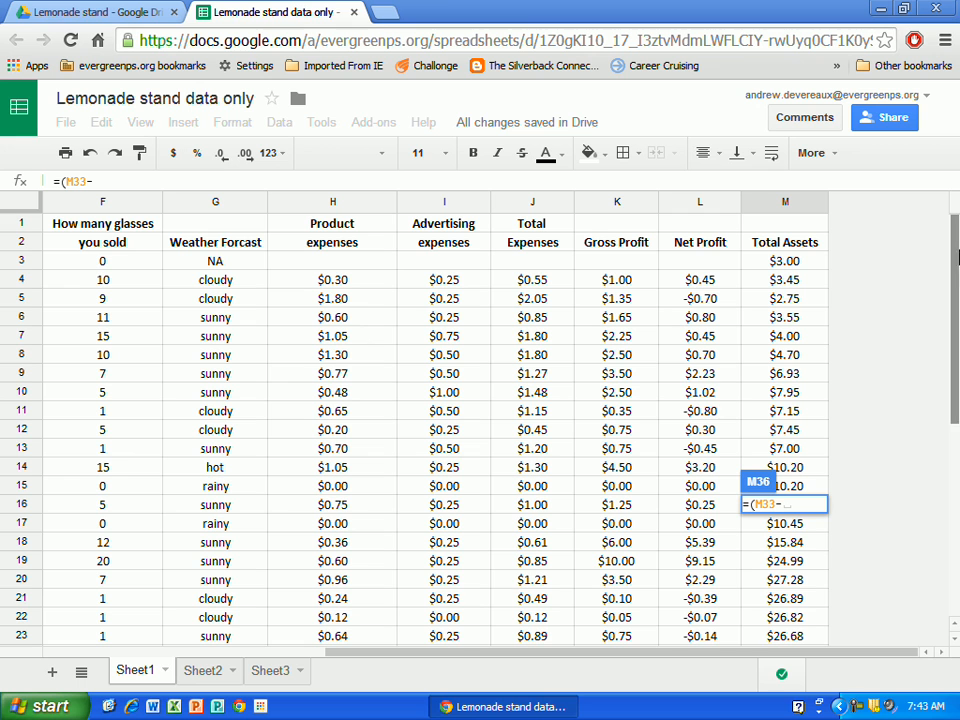
left_click(811, 263)
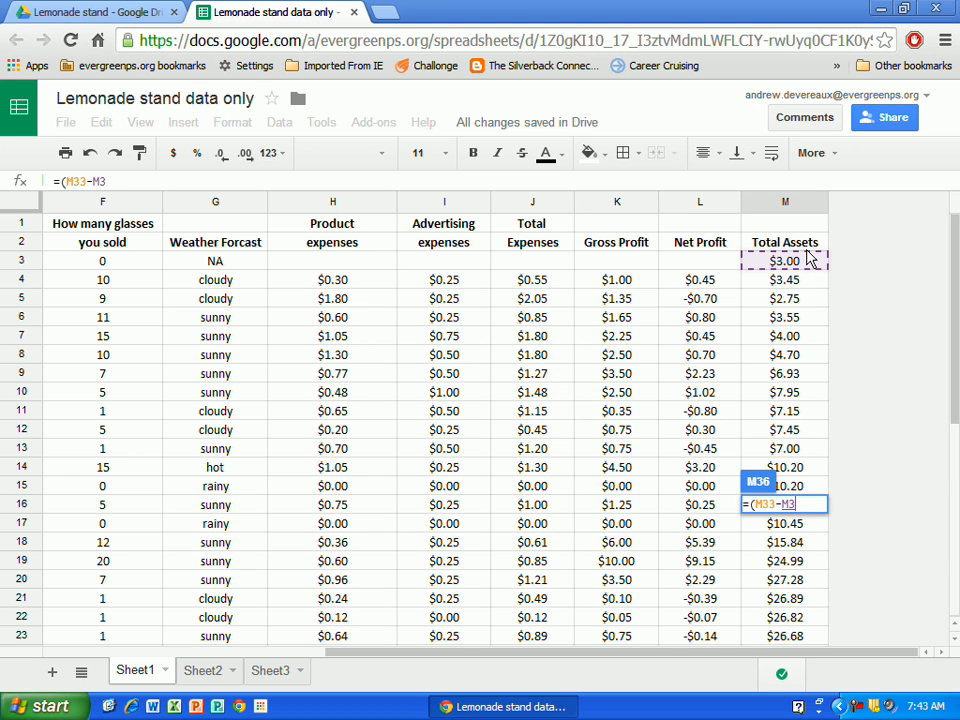
type(")")
key("Return")
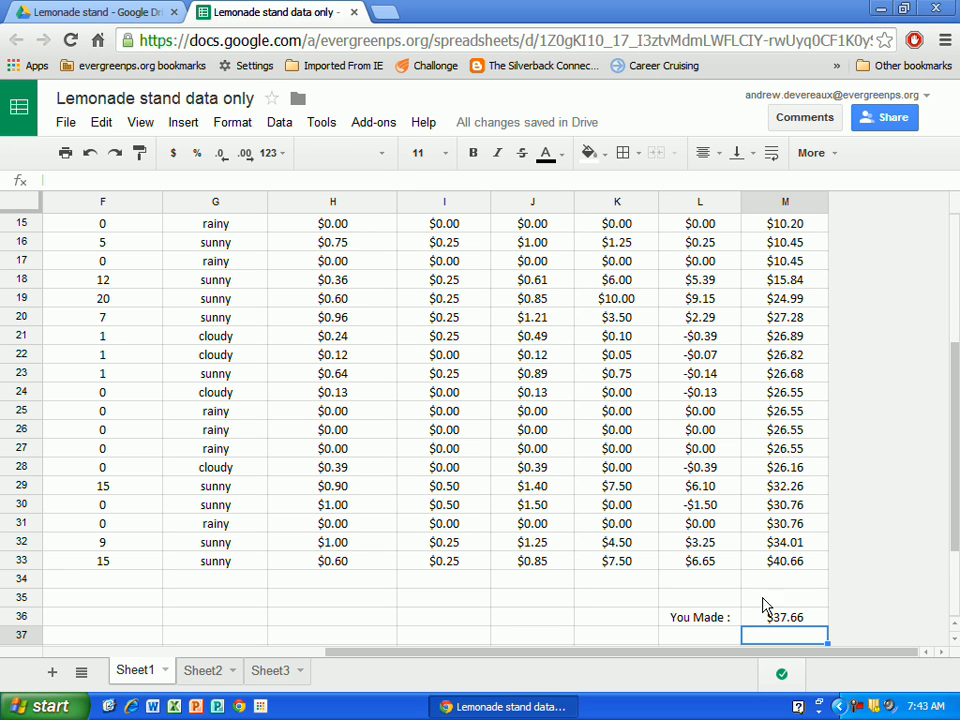
left_click_drag(954, 478, 951, 533)
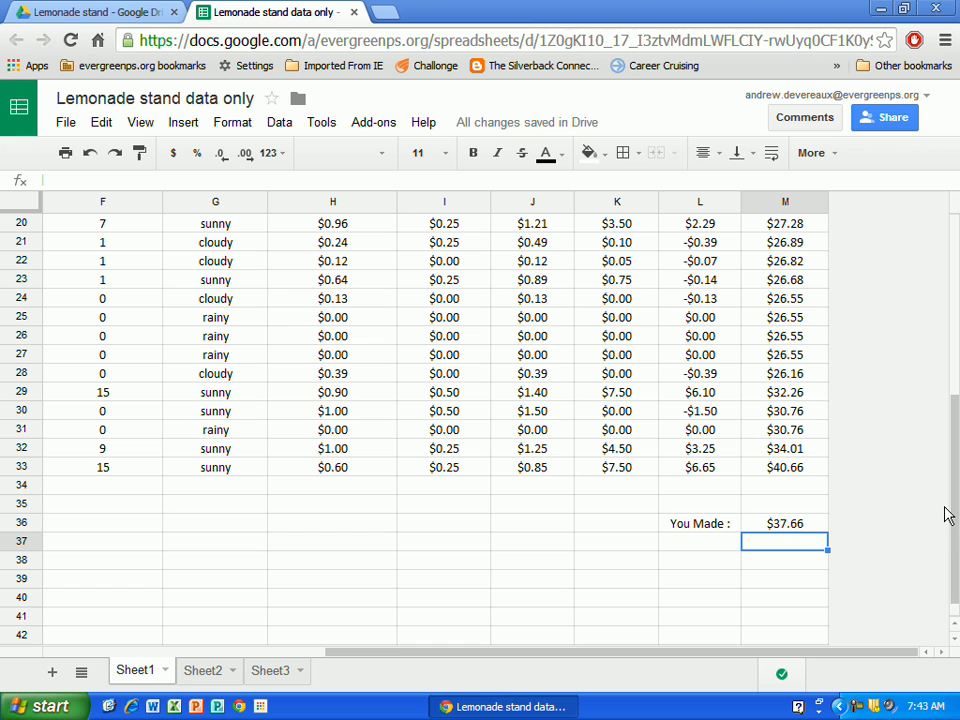
left_click_drag(784, 657, 926, 654)
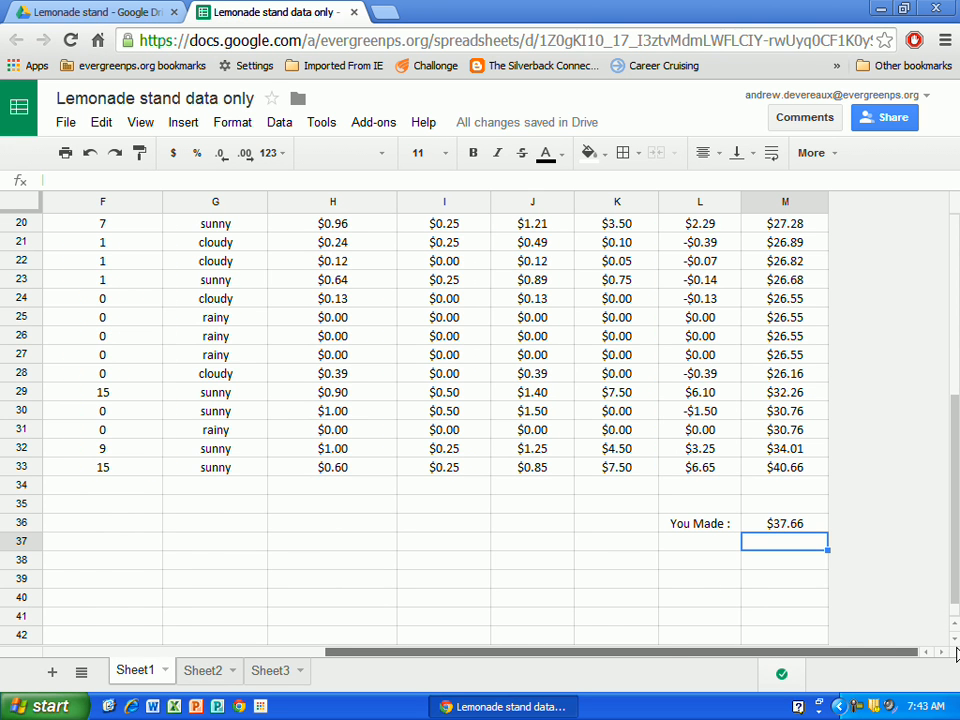
- Delete the median label from A37 and move the average label from A38 up into A37
scroll(879, 480, "left", 3)
scroll(894, 471, "up", 6)
scroll(893, 473, "down", 5)
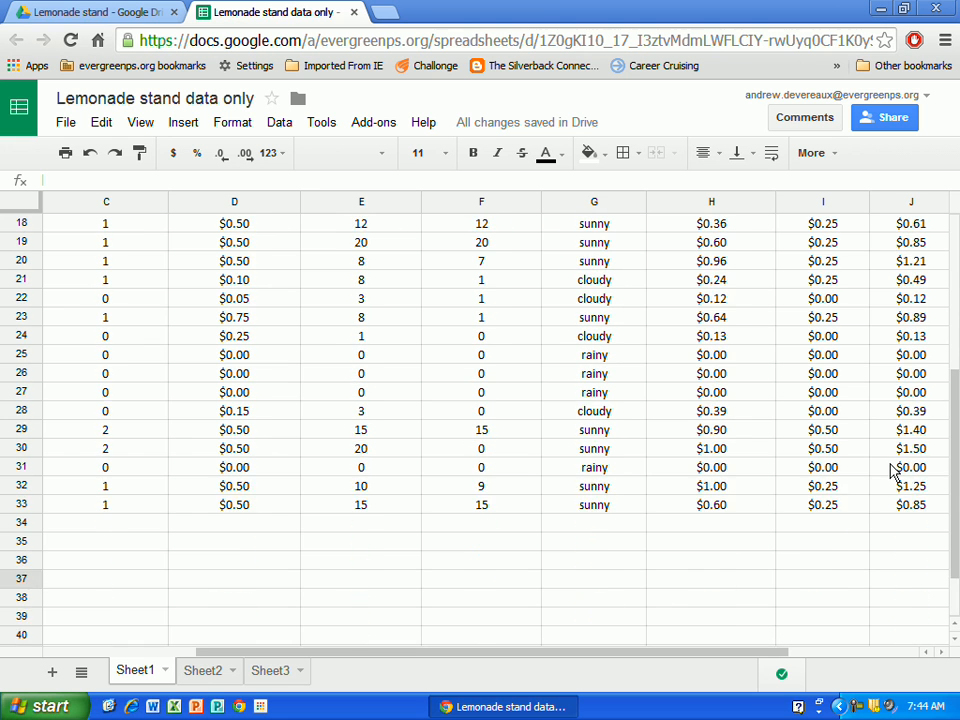
scroll(890, 475, "down", 2)
left_click_drag(583, 653, 459, 655)
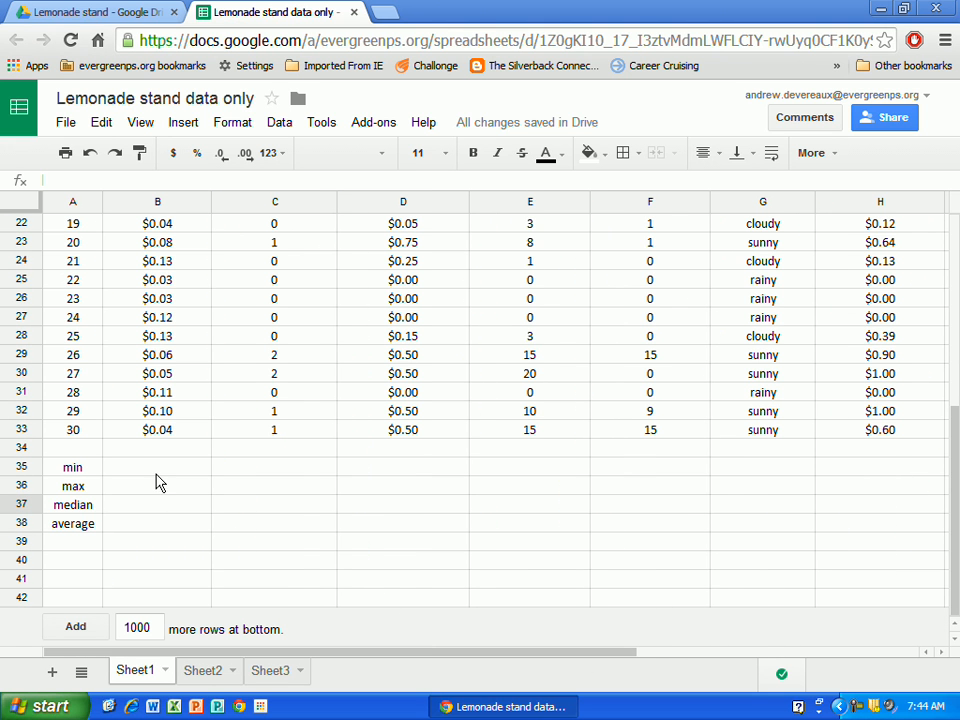
scroll(176, 429, "up", 5)
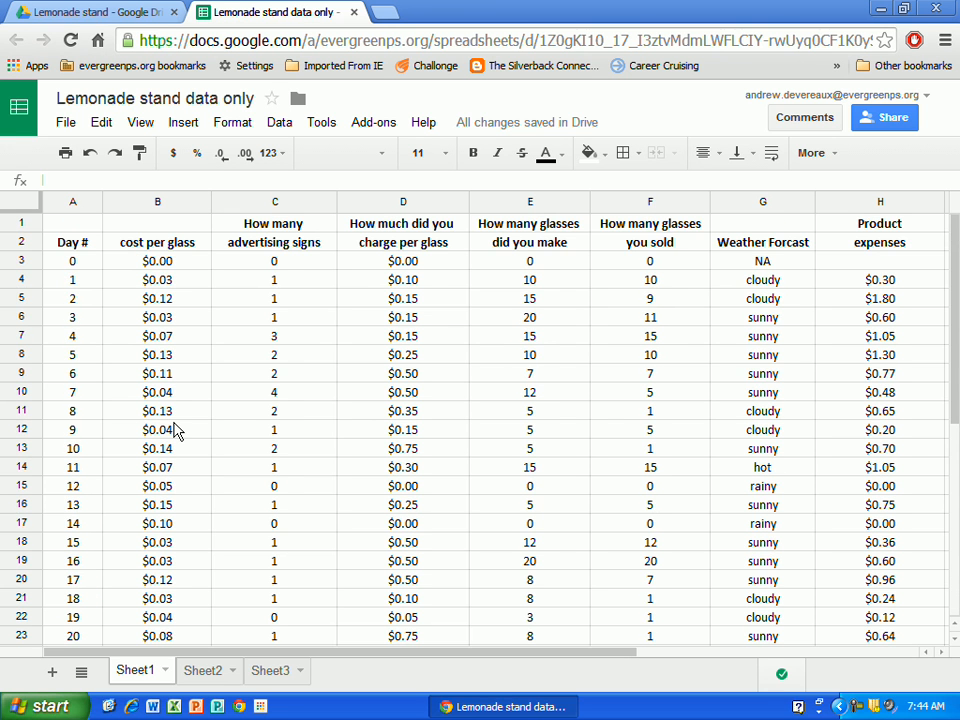
scroll(176, 254, "down", 5)
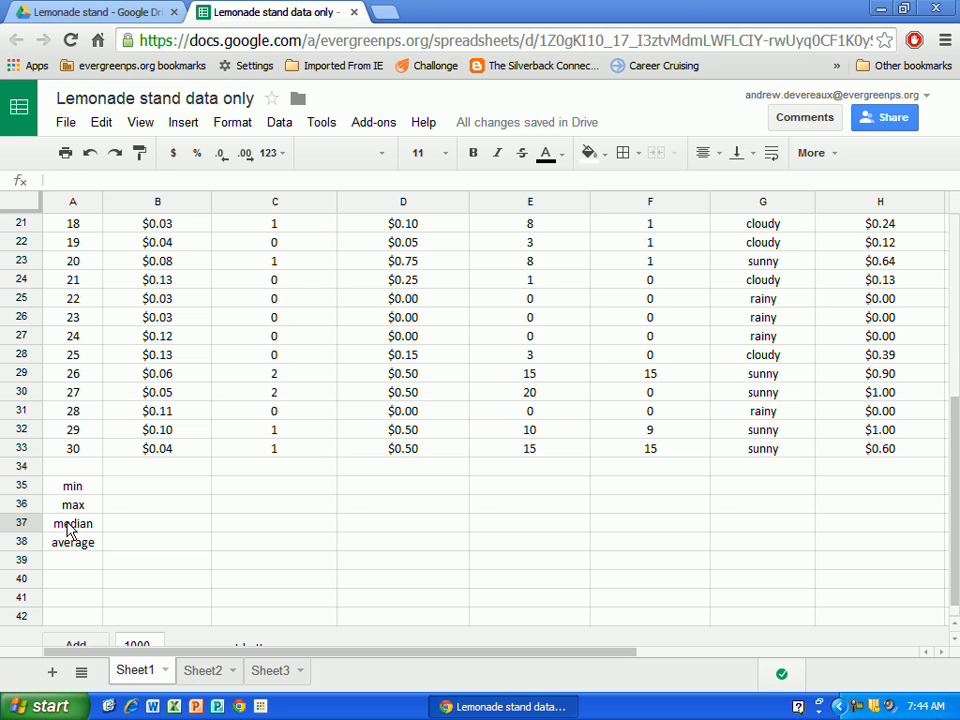
left_click(68, 526)
key("Delete")
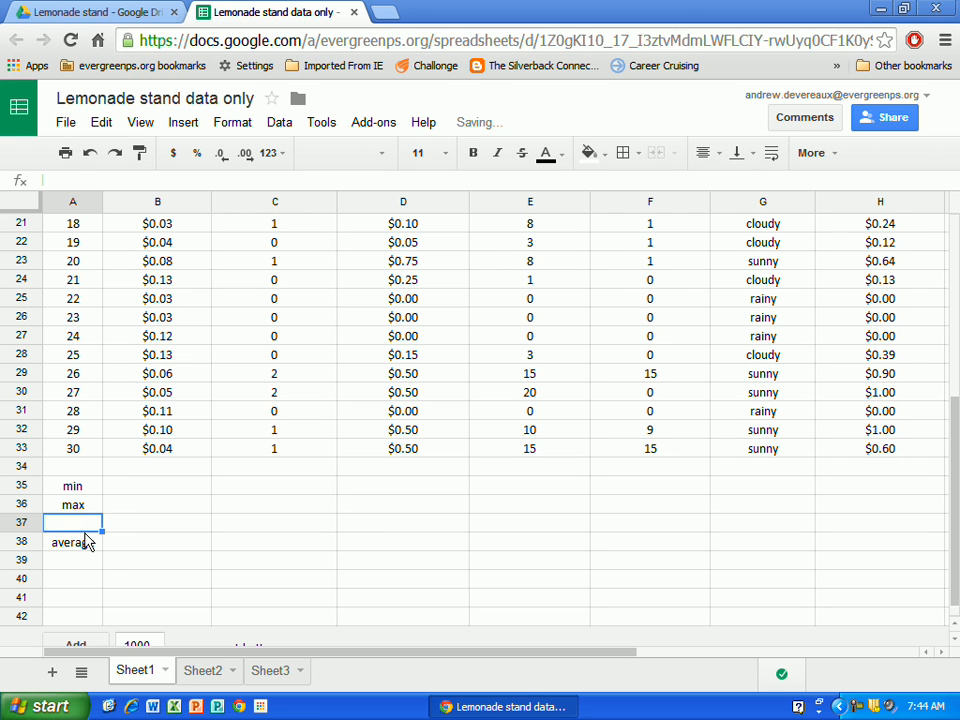
left_click(70, 545)
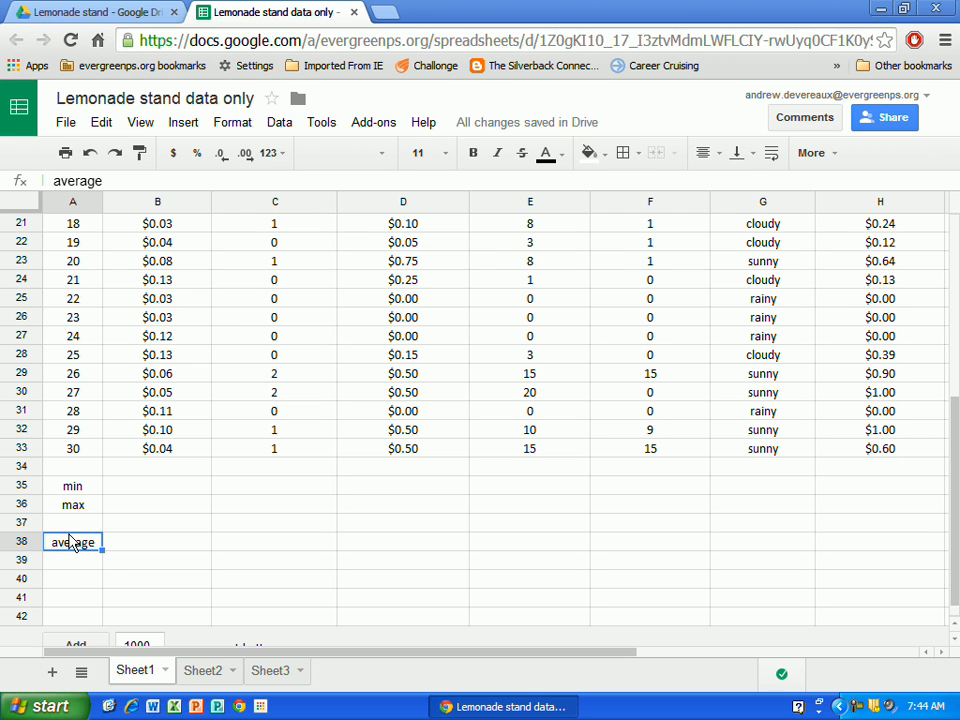
left_click_drag(80, 545, 78, 526)
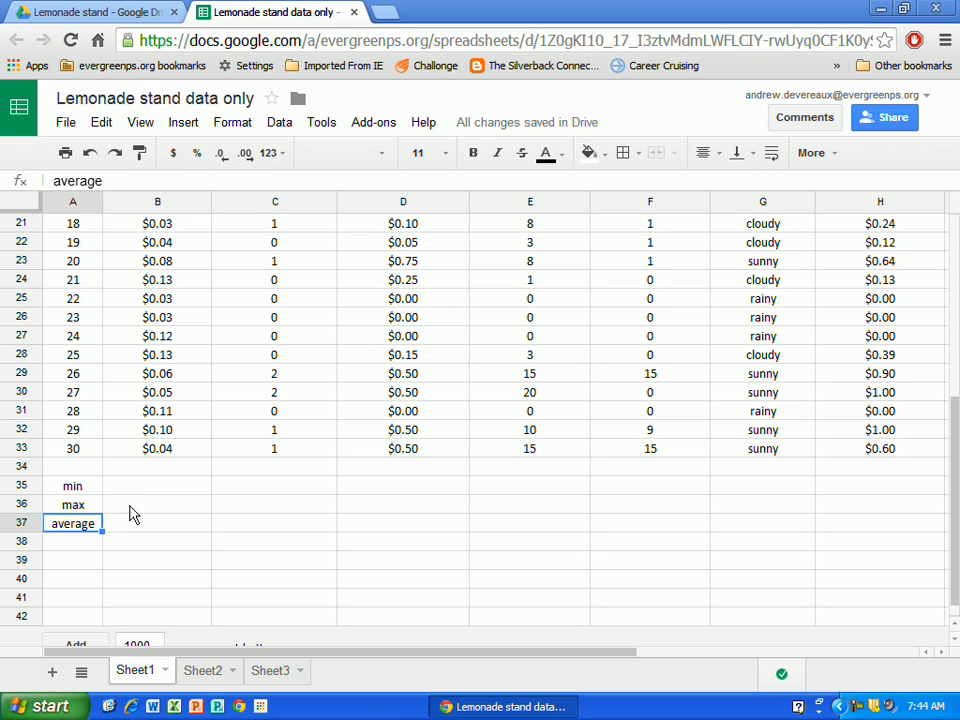
- Enter the formula =MIN(B4:B33) in B35 to find the minimum cost per glass
scroll(147, 325, "up", 7)
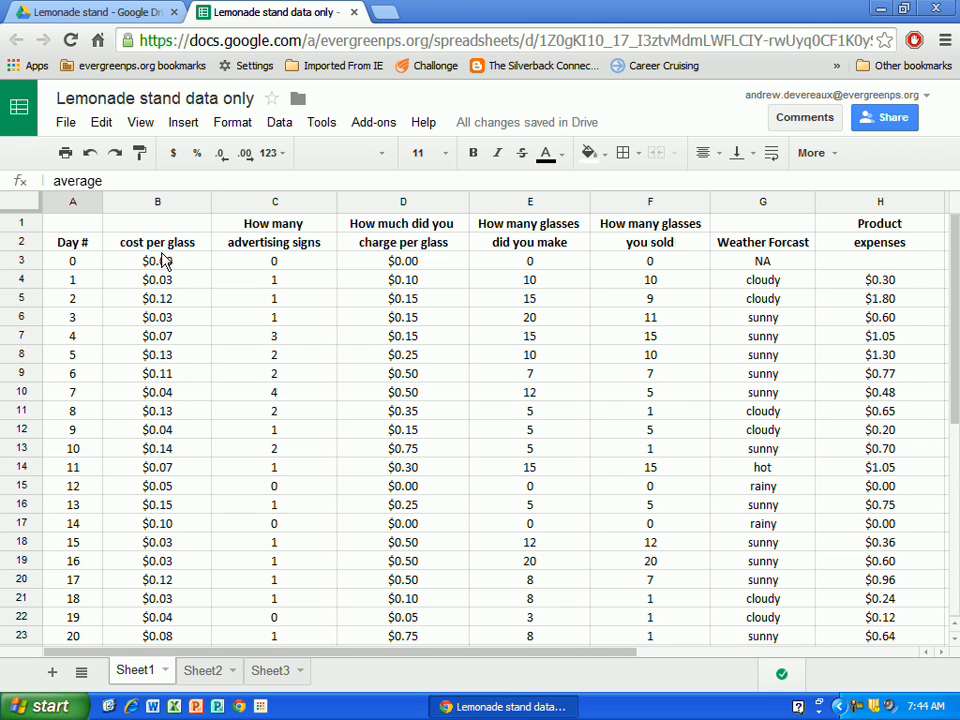
scroll(165, 540, "down", 7)
left_click(151, 466)
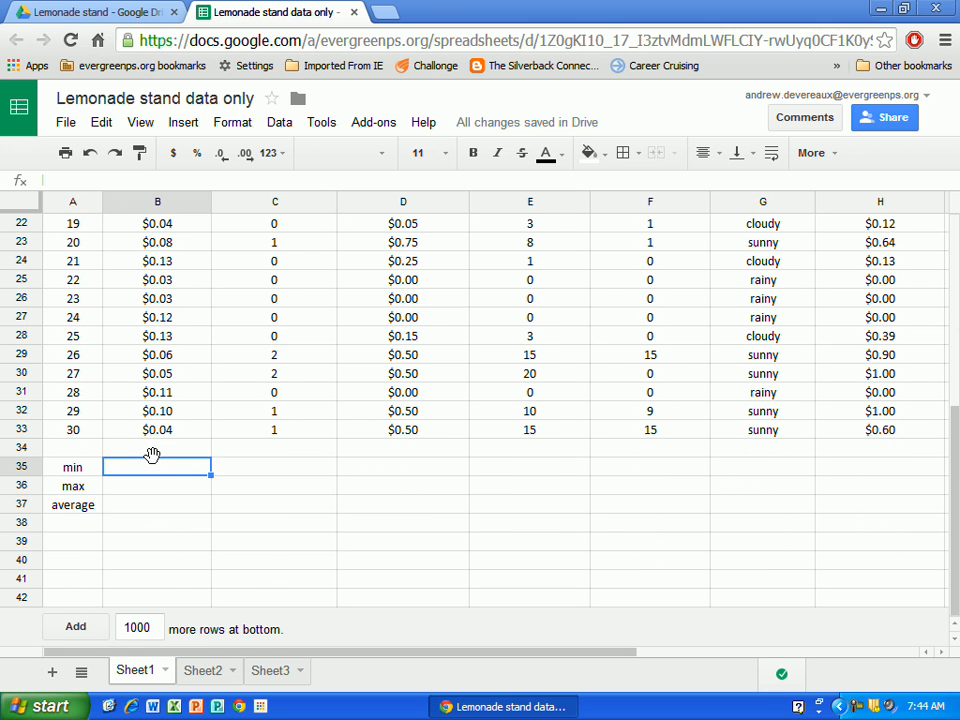
type("=")
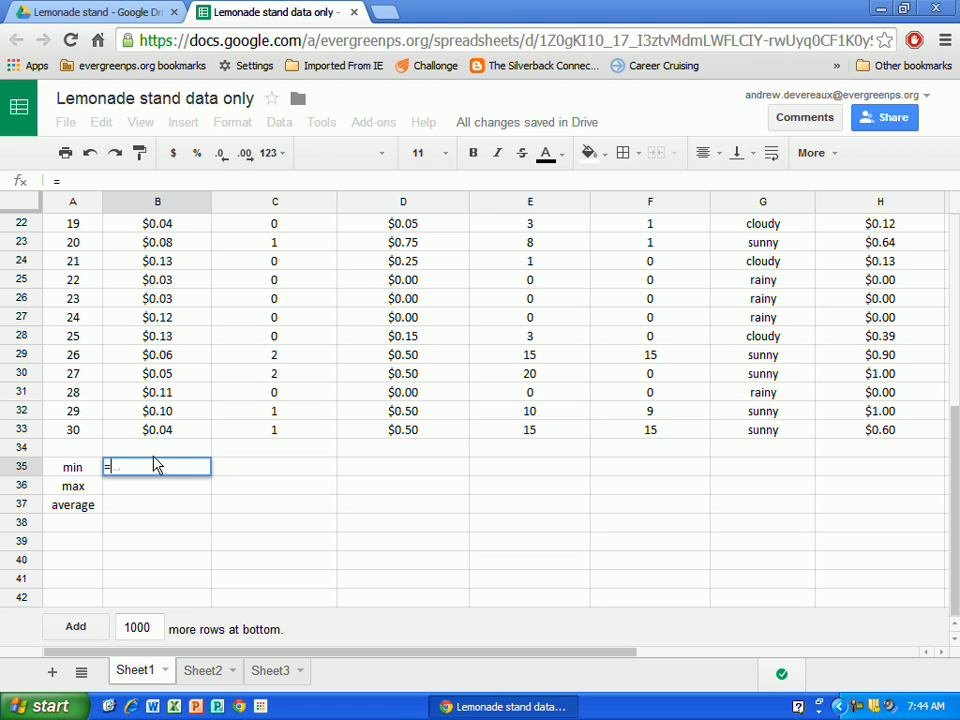
type("min")
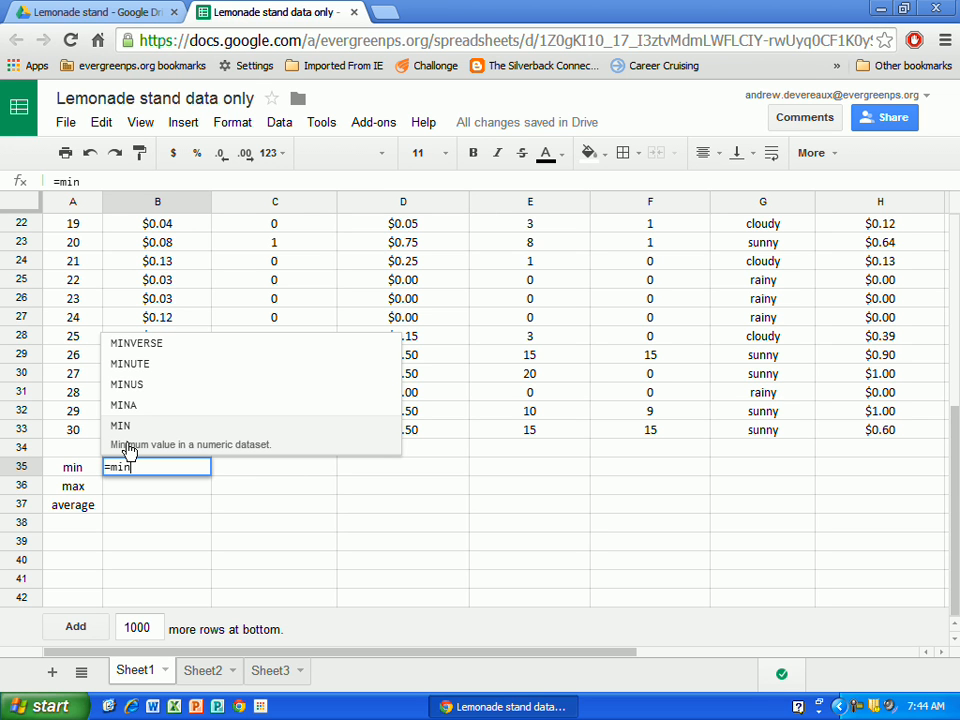
left_click(128, 448)
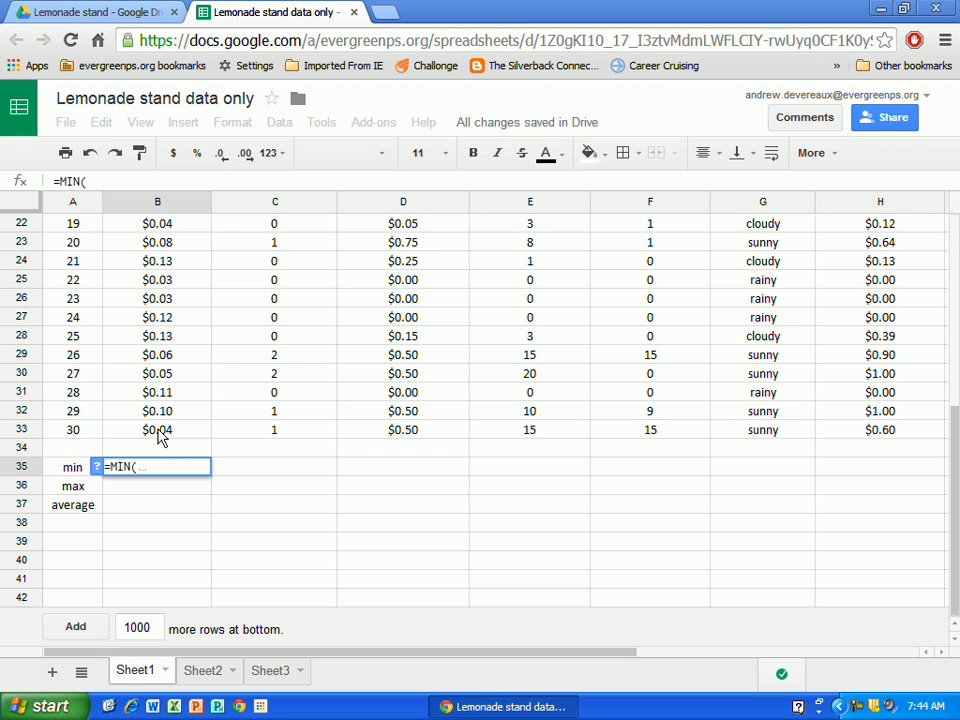
left_click_drag(158, 434, 160, 284)
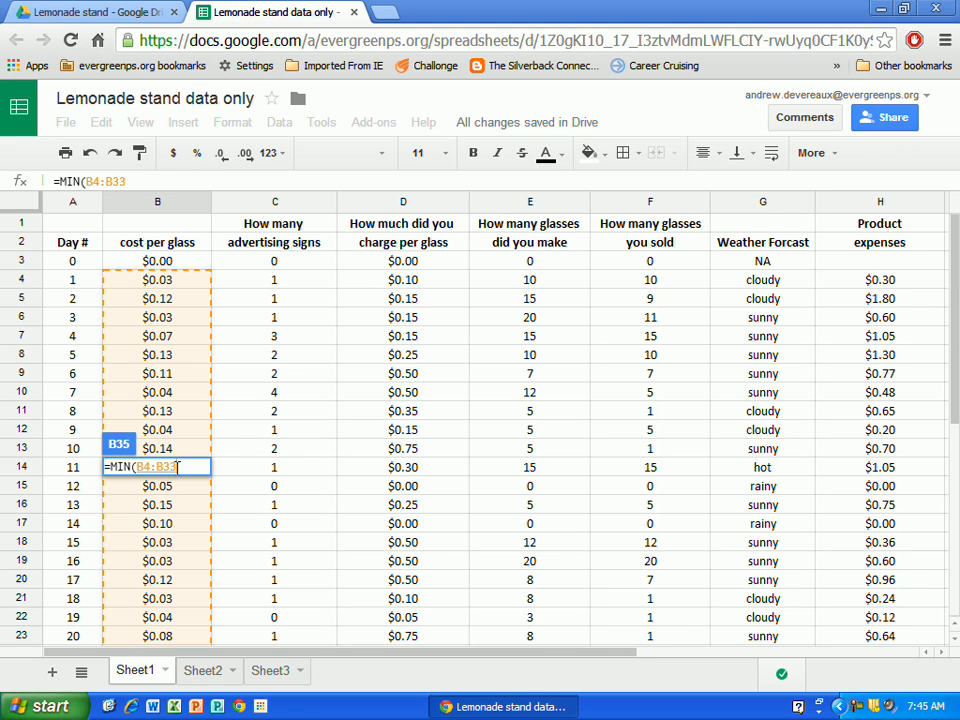
key("Return")
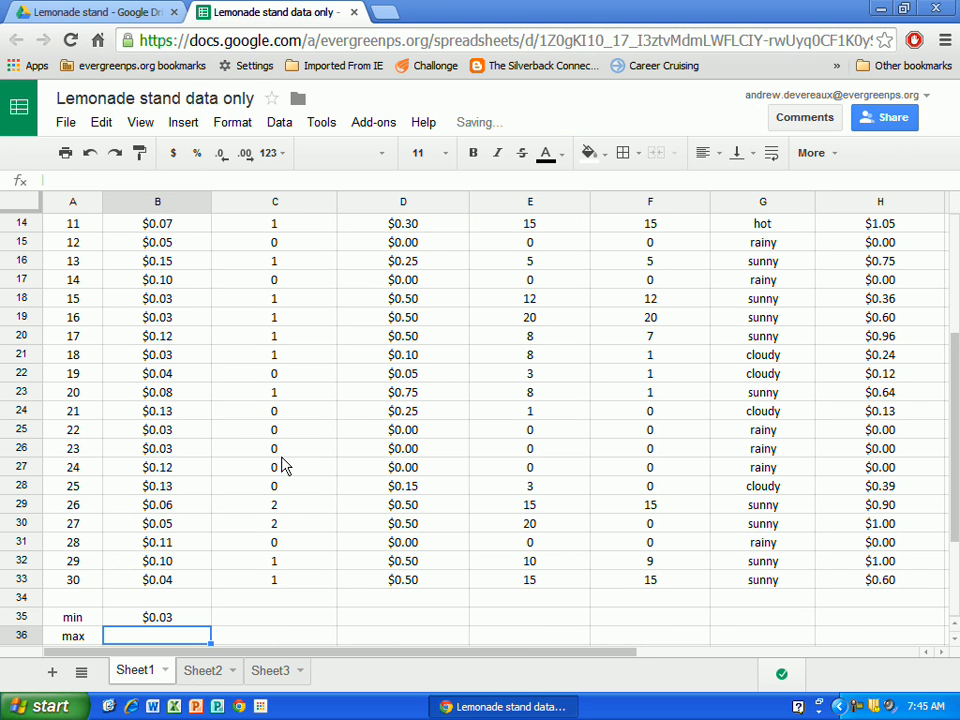
- Enter the maximum cost per glass formula =MAX(B4:B33) in B36
scroll(172, 570, "up", 5)
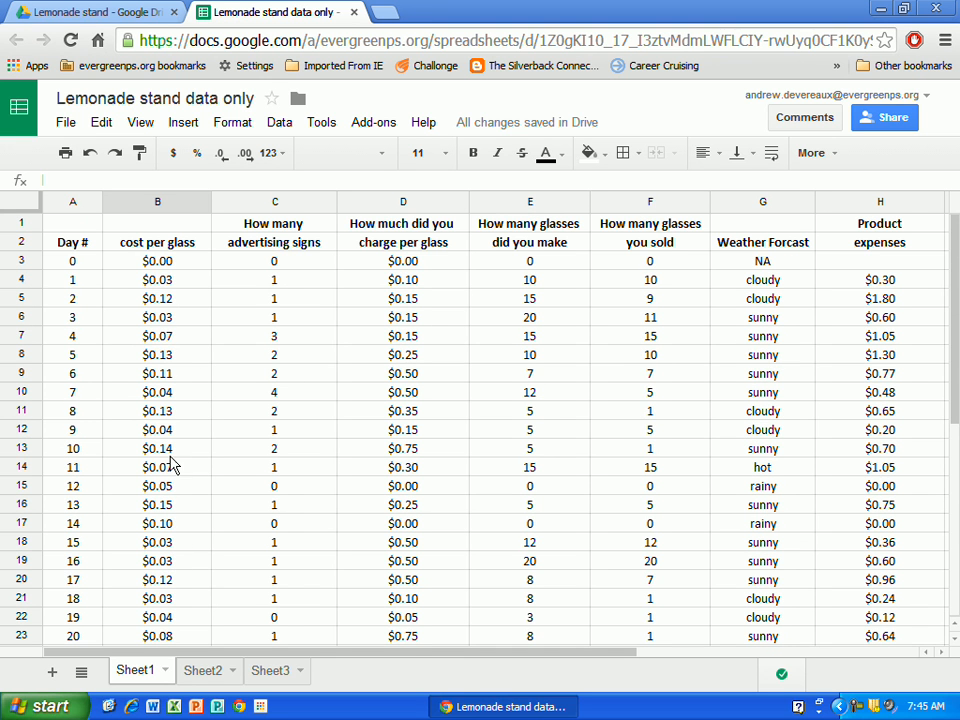
scroll(182, 611, "down", 4)
scroll(182, 608, "down", 3)
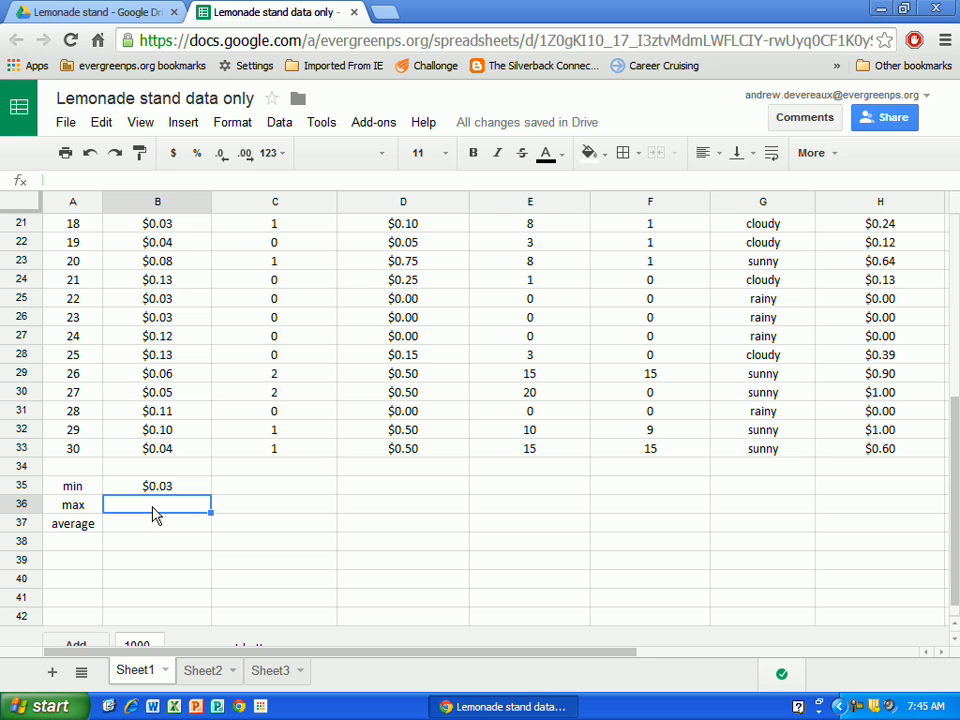
type("=")
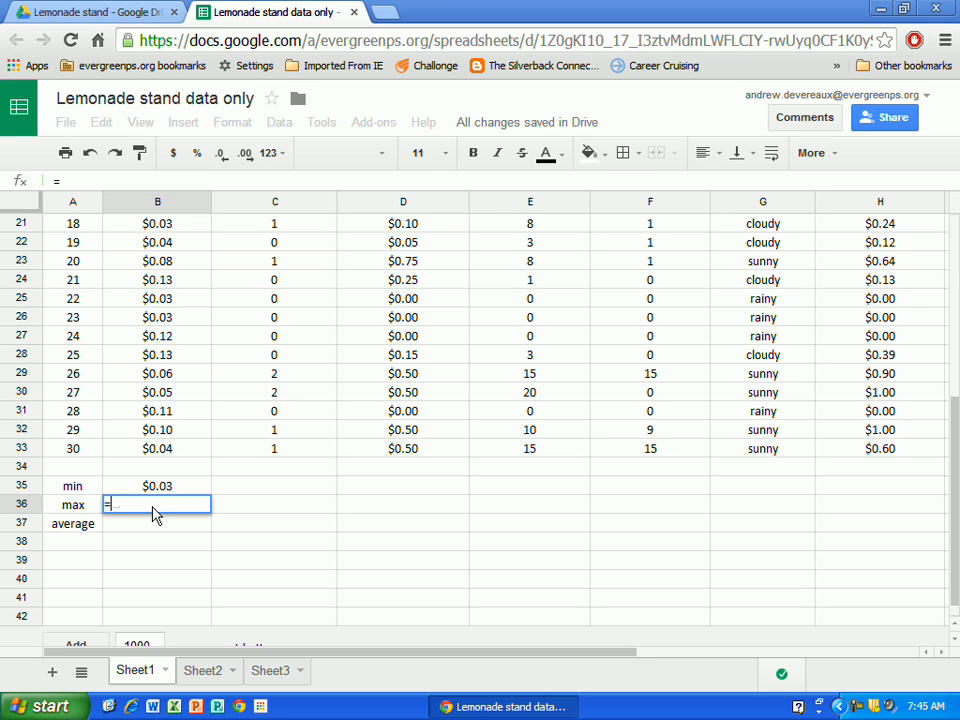
type("max")
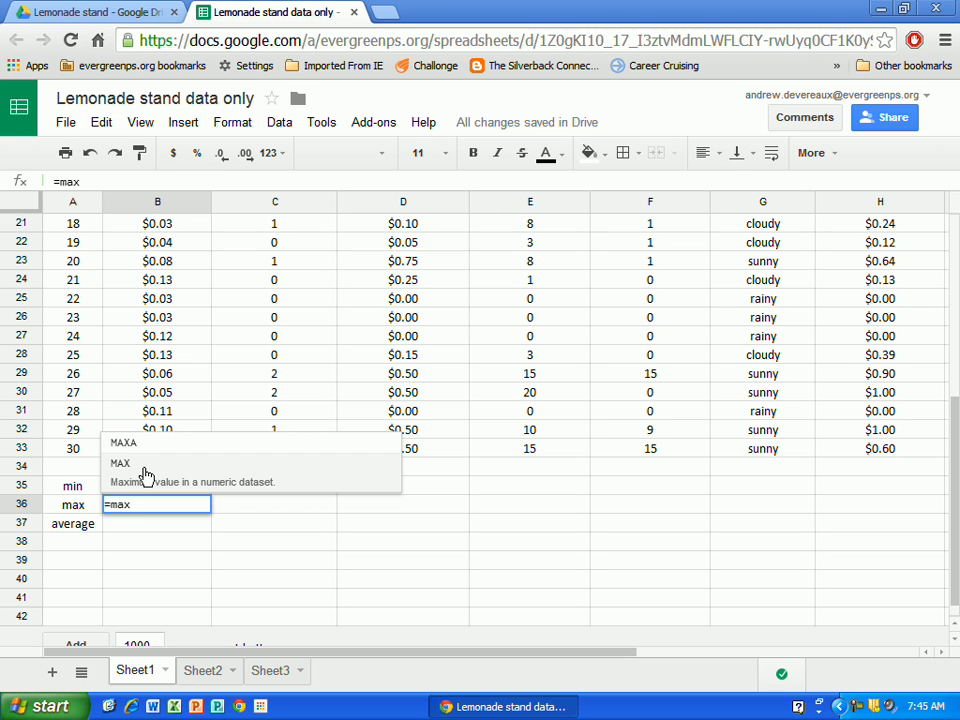
left_click(143, 474)
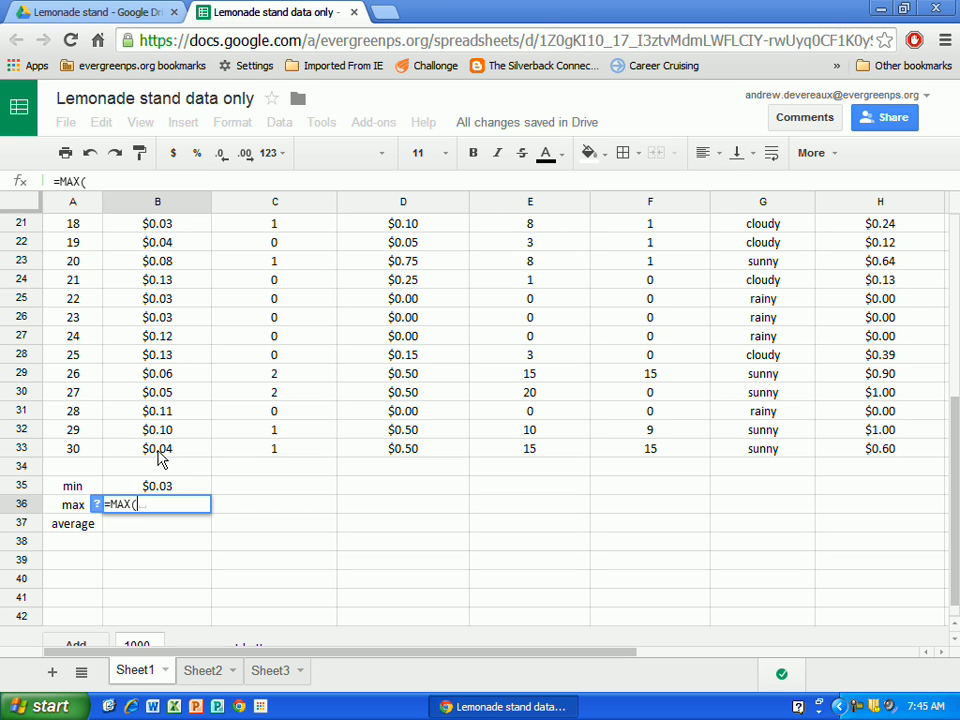
left_click_drag(160, 452, 173, 289)
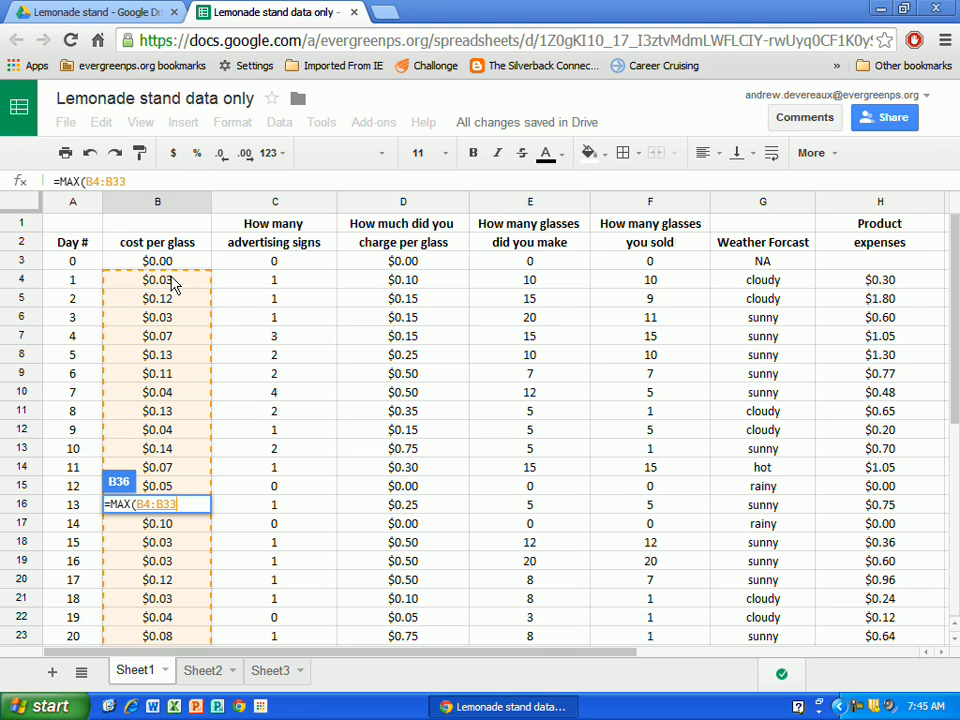
key("Return")
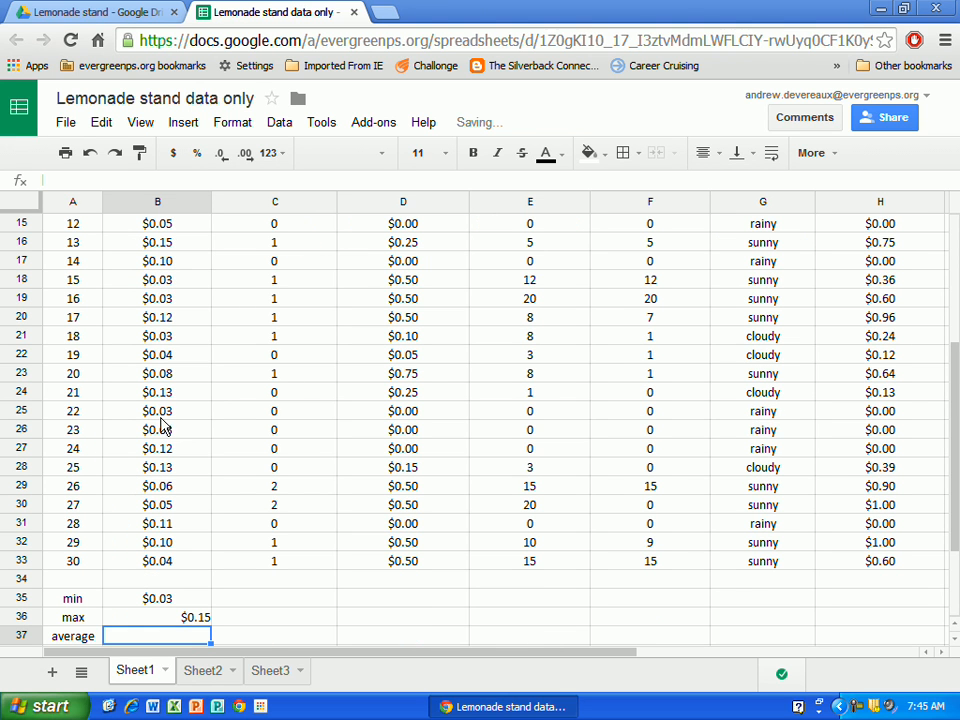
- Center the min and max results in B35 and B36 horizontally
left_click_drag(184, 604, 186, 620)
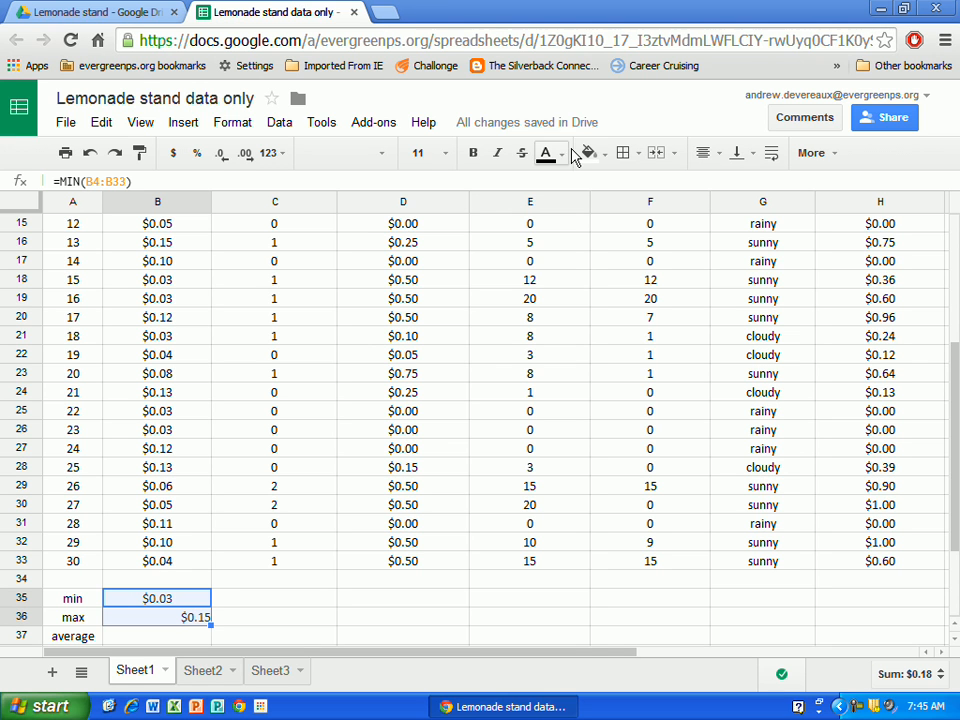
left_click(812, 153)
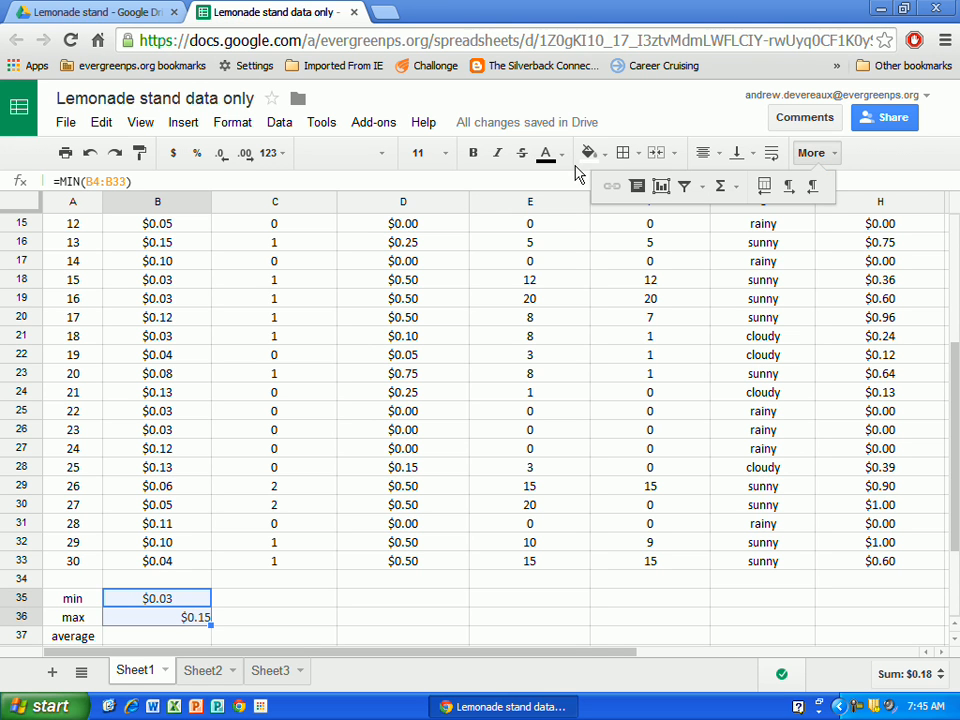
left_click(339, 181)
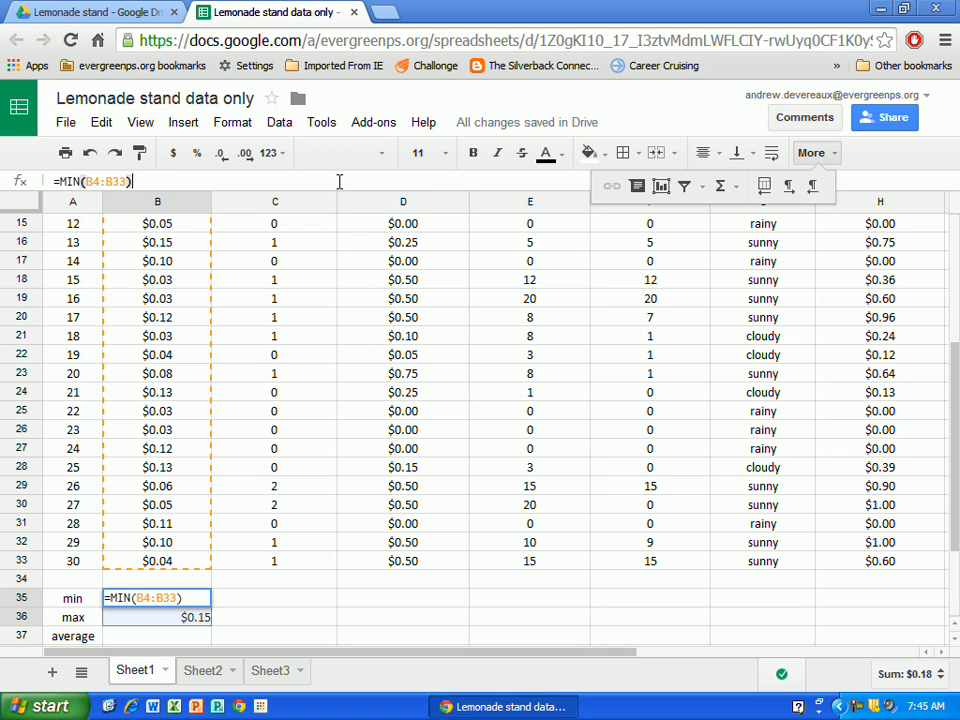
left_click(705, 153)
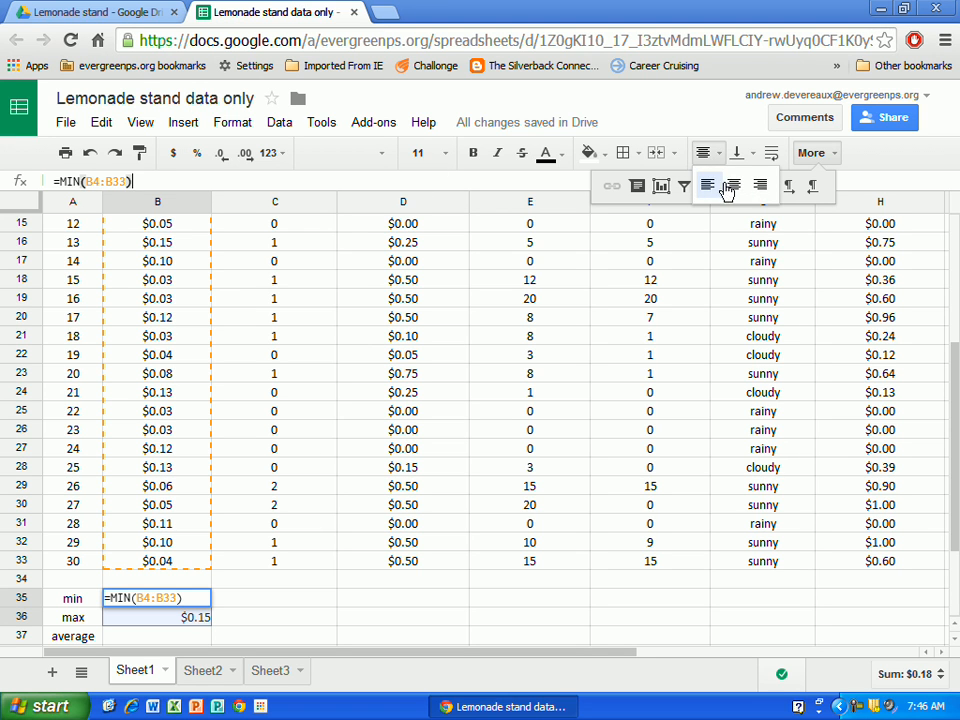
left_click(733, 185)
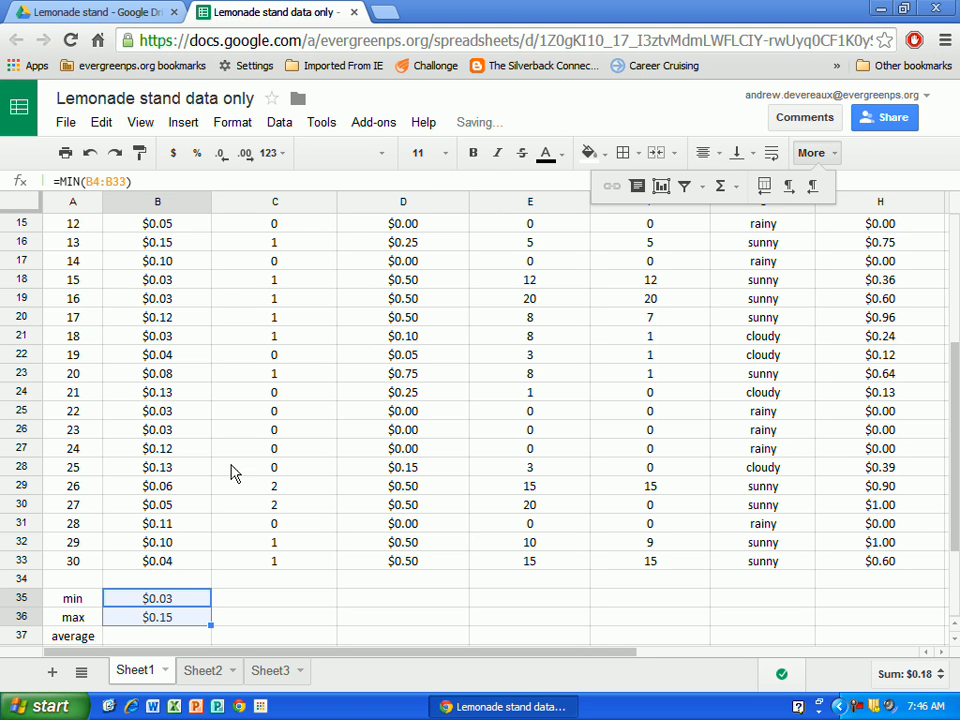
- Enter the formula =AVERAGE(B4:B33) in B37 to average the cost per glass
left_click(160, 640)
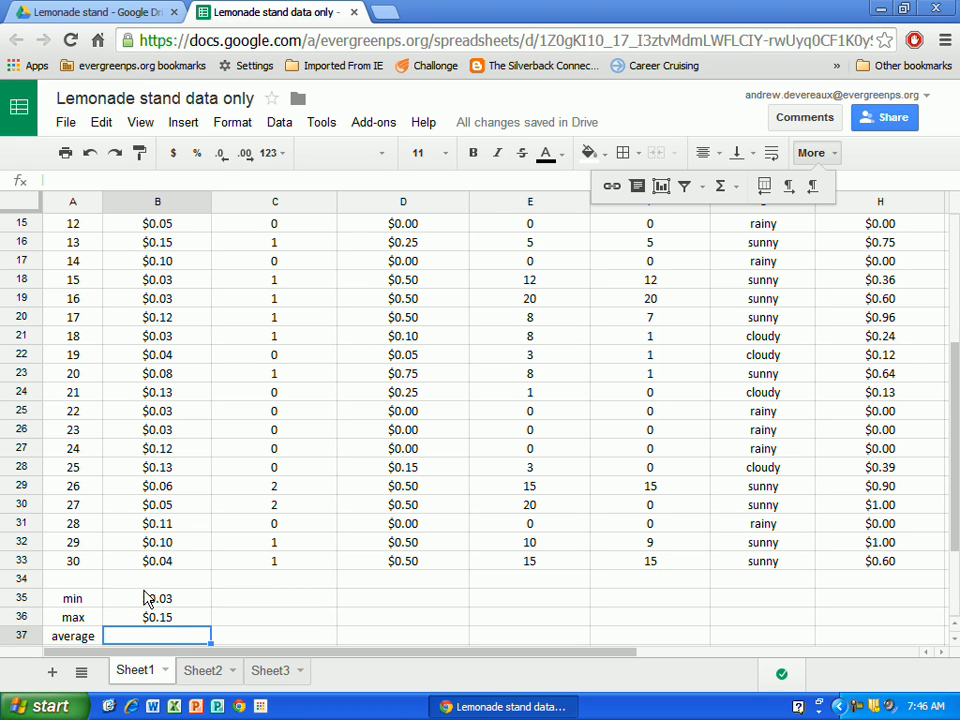
type("=")
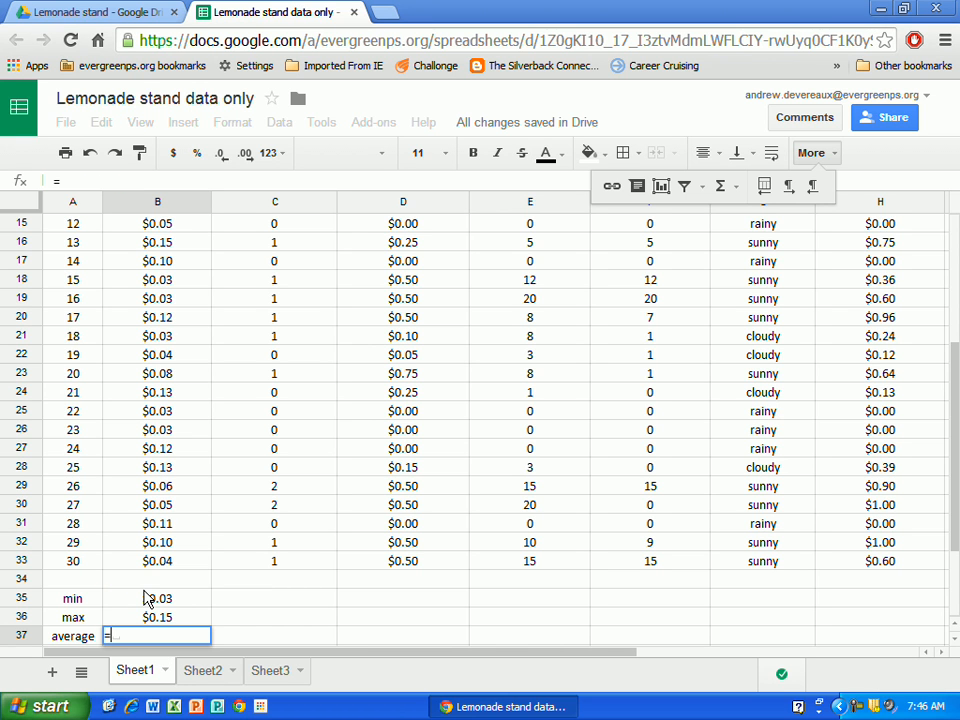
type("average")
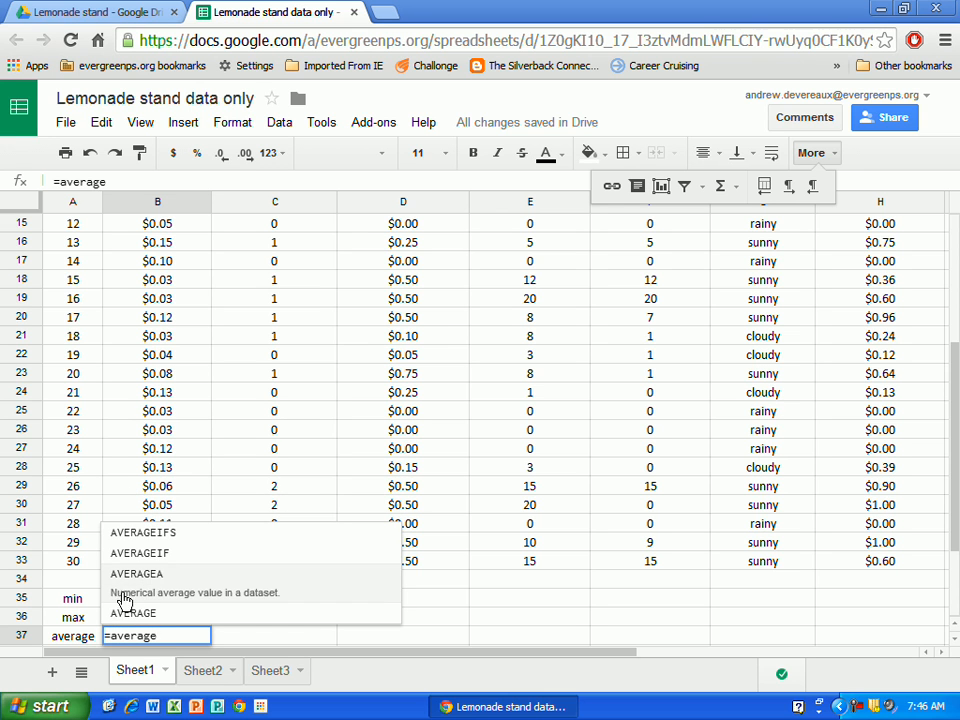
key("Tab")
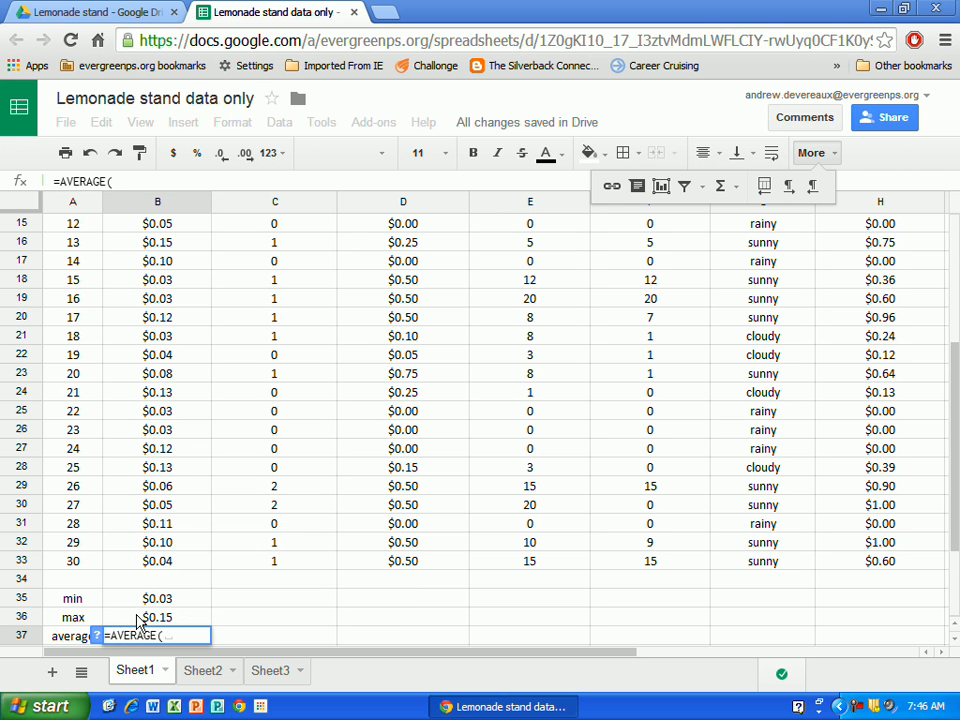
left_click_drag(175, 562, 177, 284)
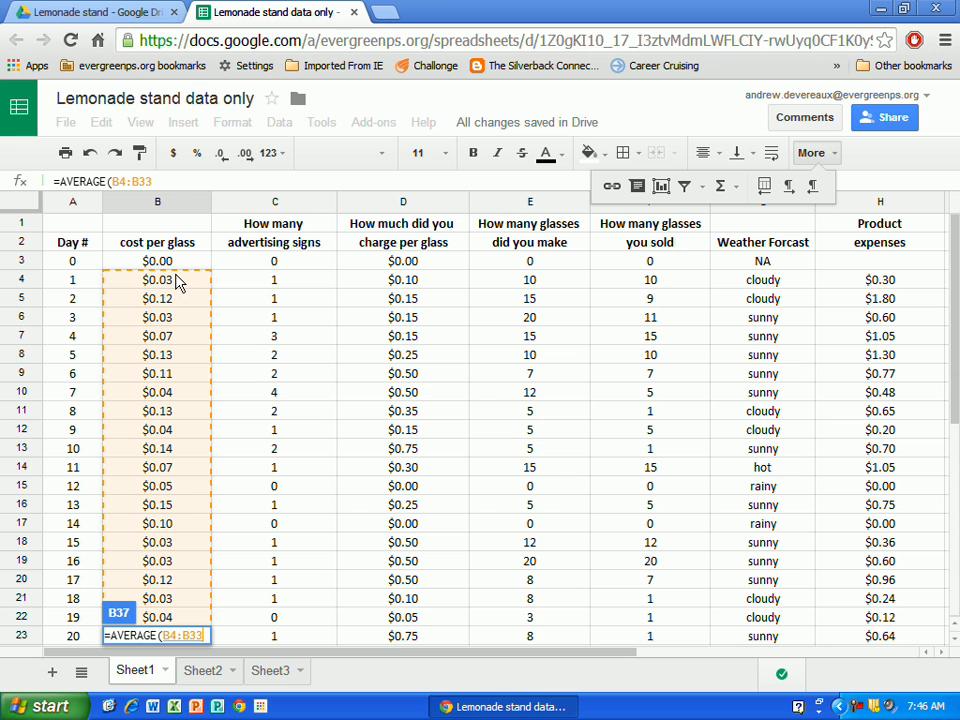
key("Return")
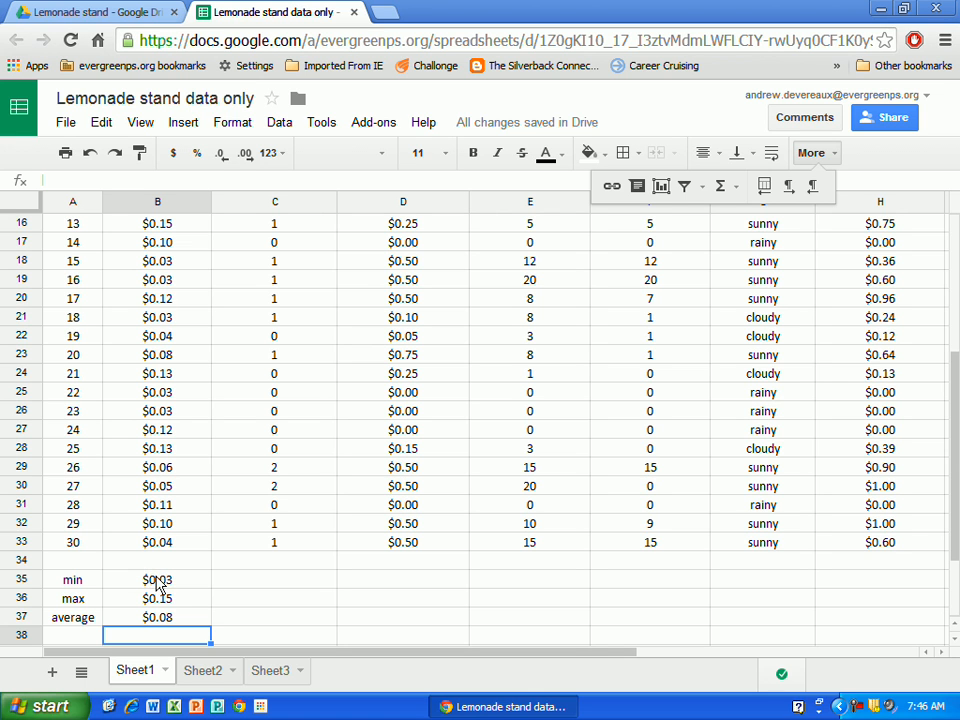
- Copy the min, max and average formulas from B35:B37 into D35:D37 for the charge per glass column
left_click(162, 582)
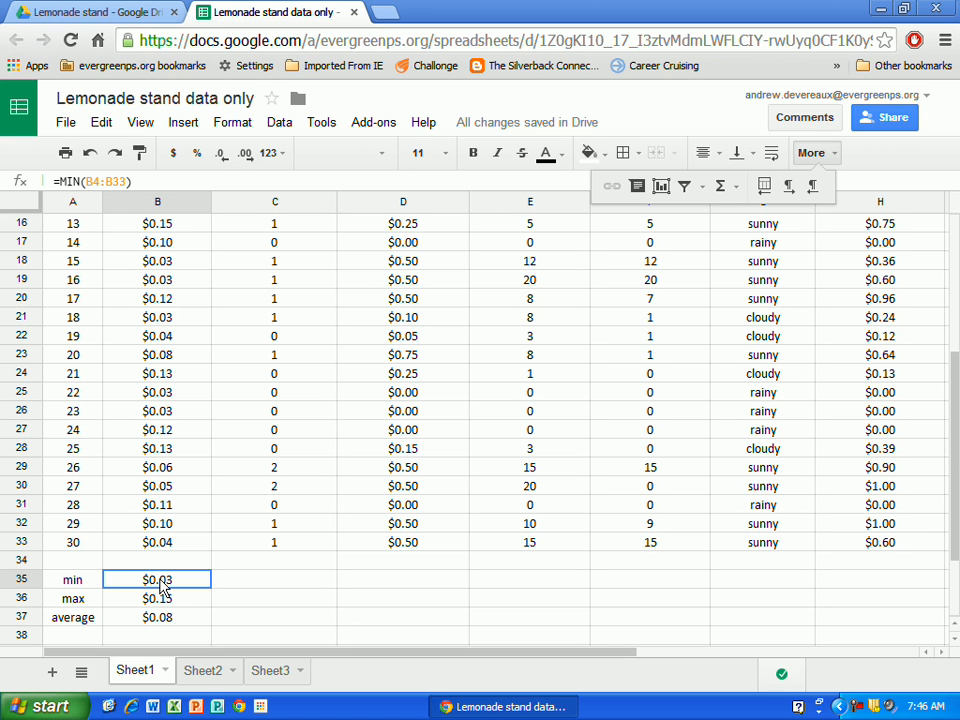
left_click_drag(163, 588, 158, 615)
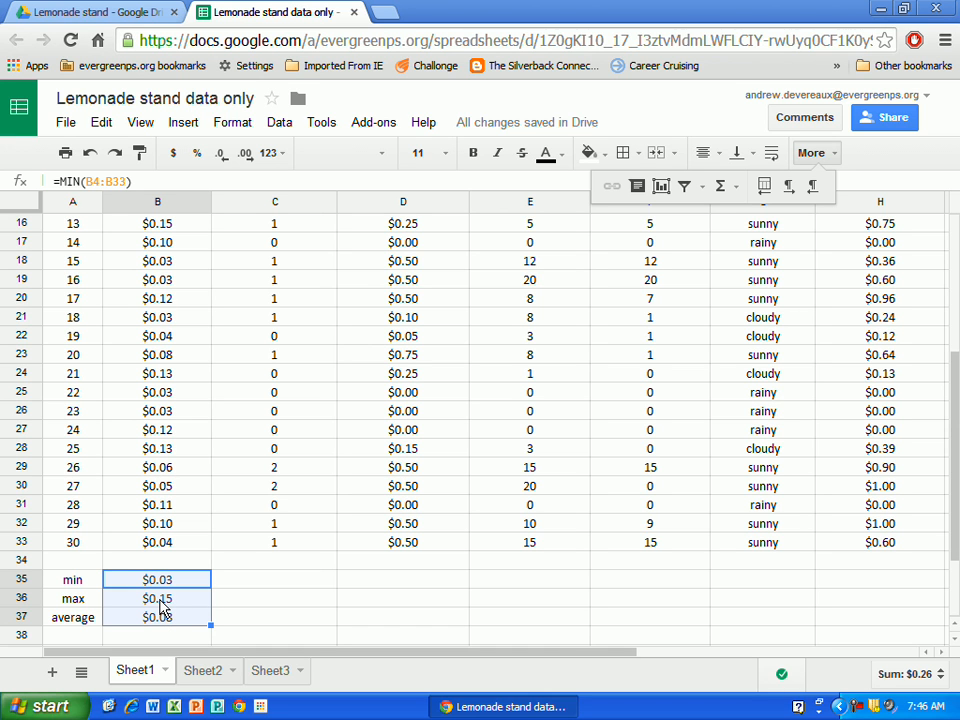
right_click(160, 603)
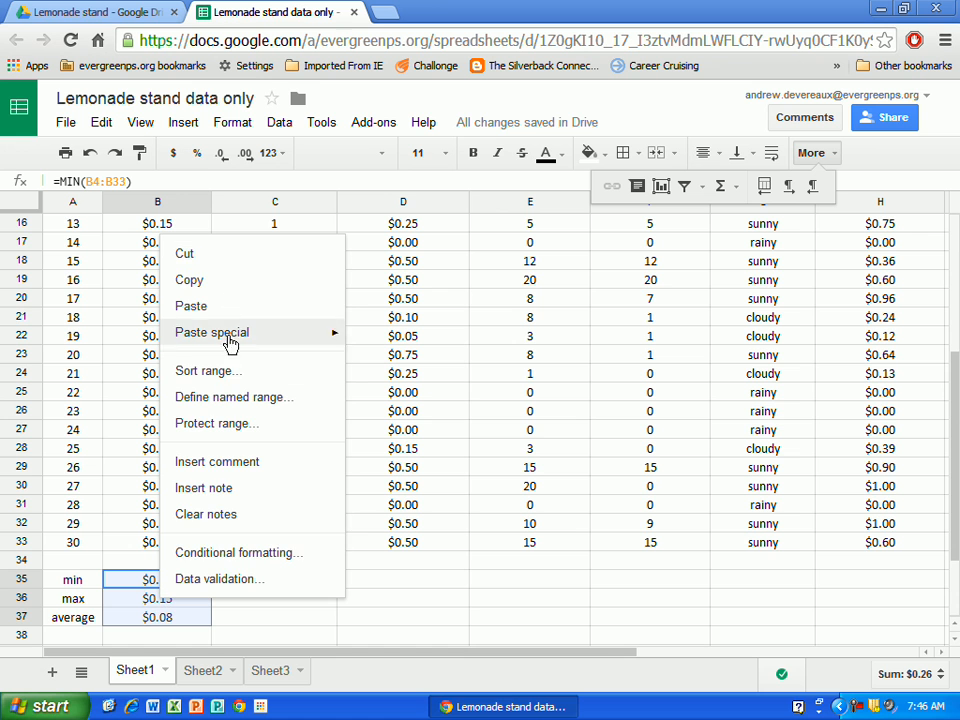
left_click(231, 280)
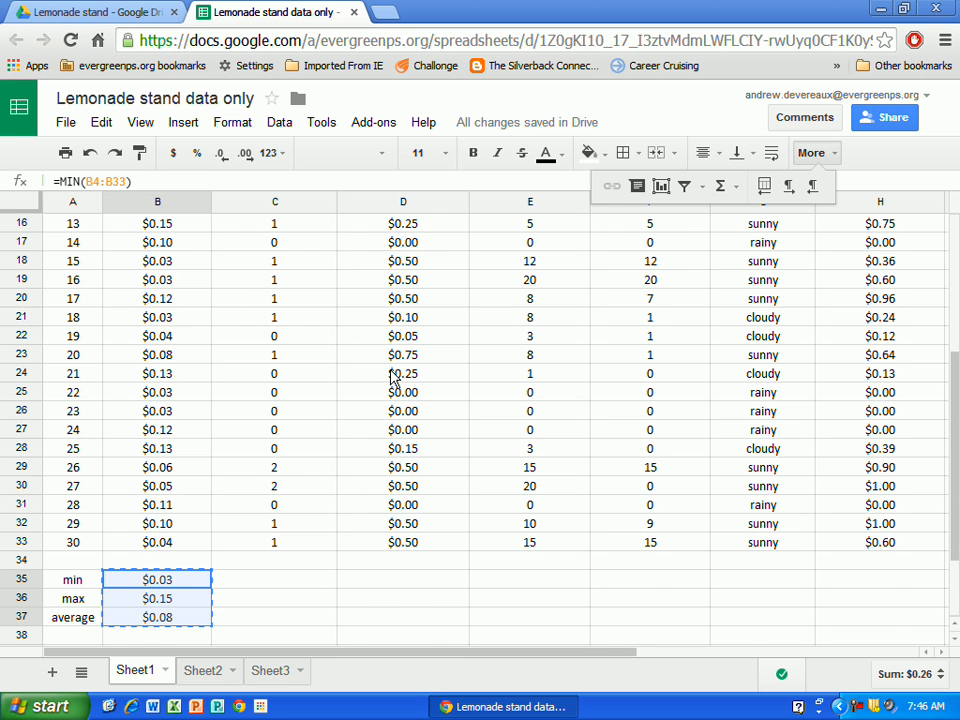
scroll(429, 420, "up", 5)
scroll(394, 450, "down", 7)
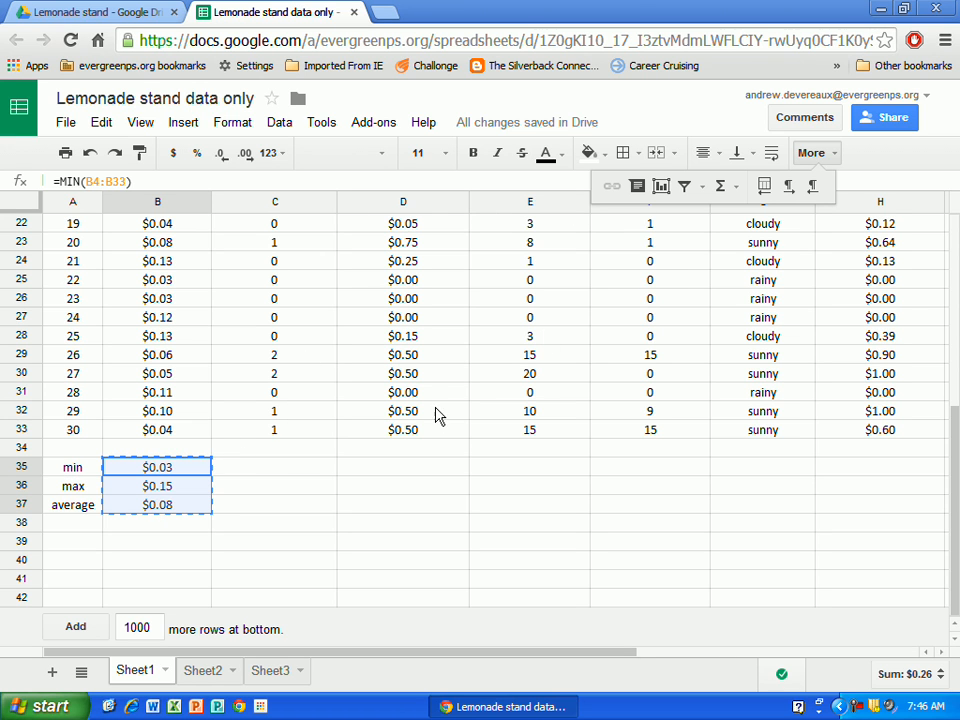
left_click(397, 471)
right_click(397, 471)
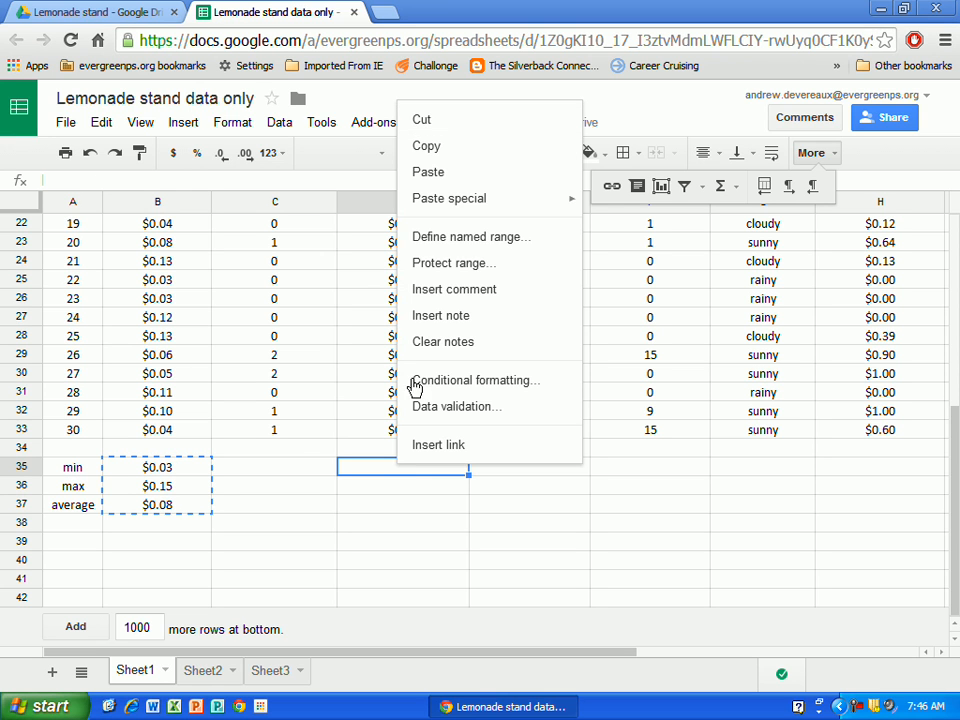
left_click(428, 172)
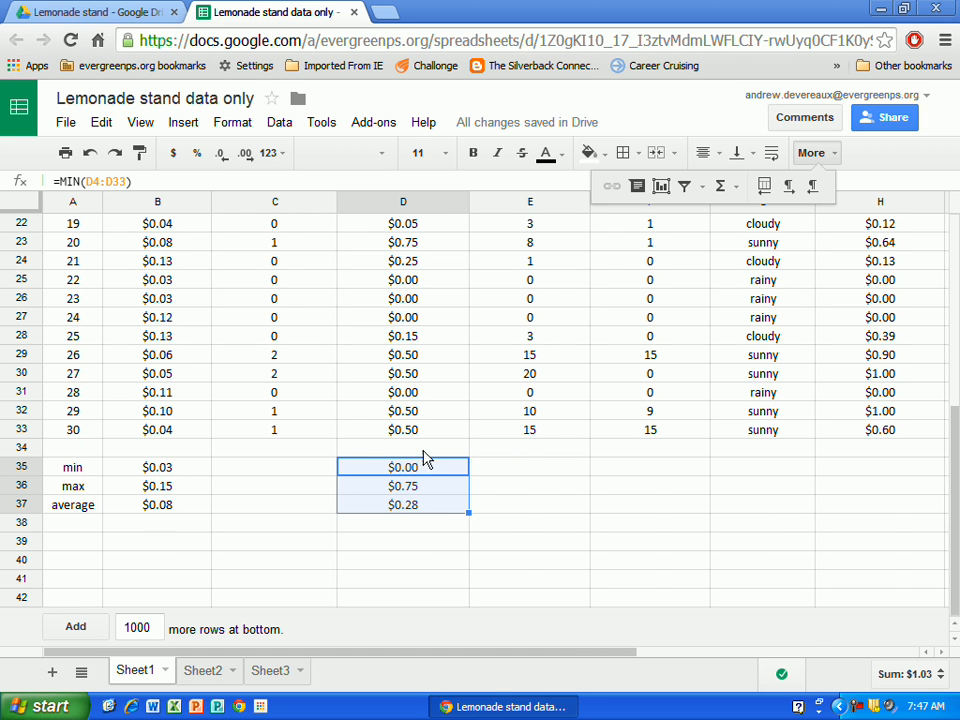
- Paste the copied min, max and average formulas into H35:H37 under the product expenses column
scroll(426, 456, "up", 5)
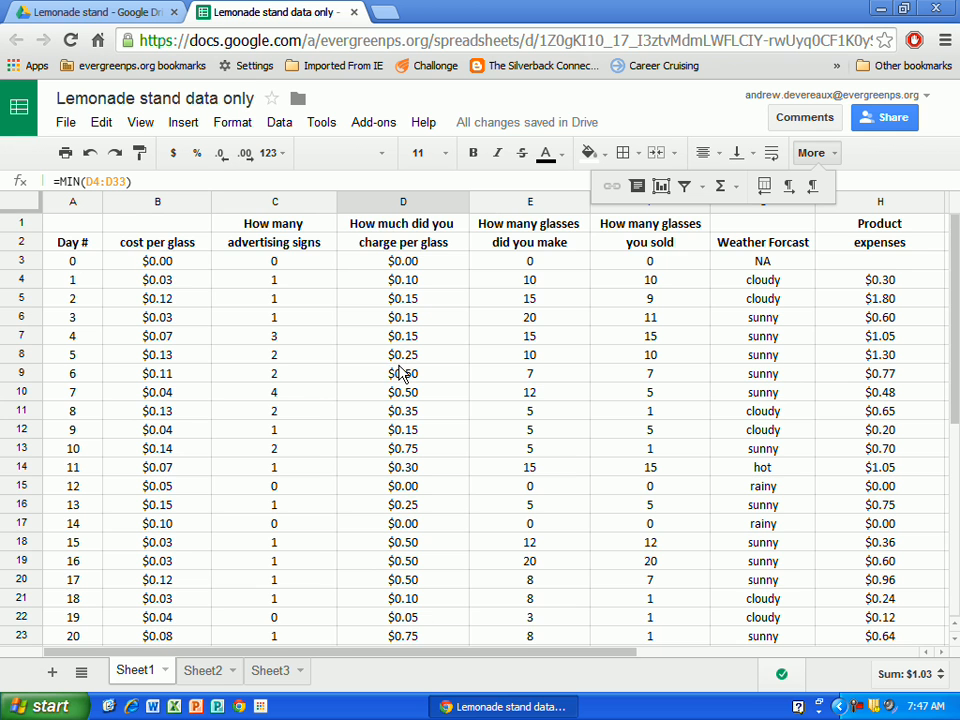
scroll(401, 375, "down", 5)
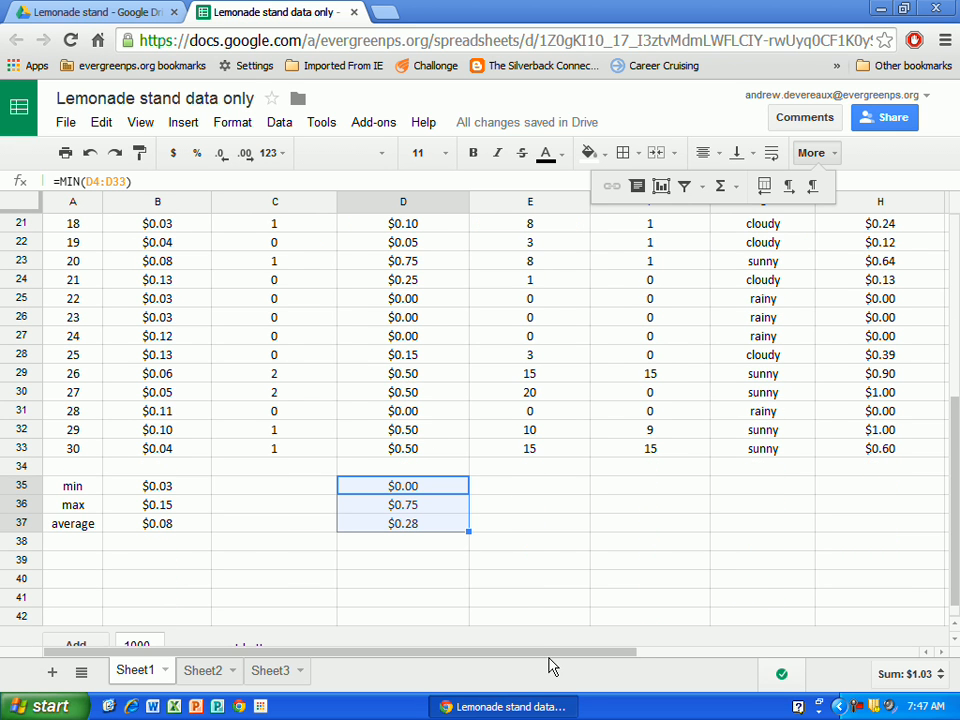
left_click_drag(550, 656, 645, 660)
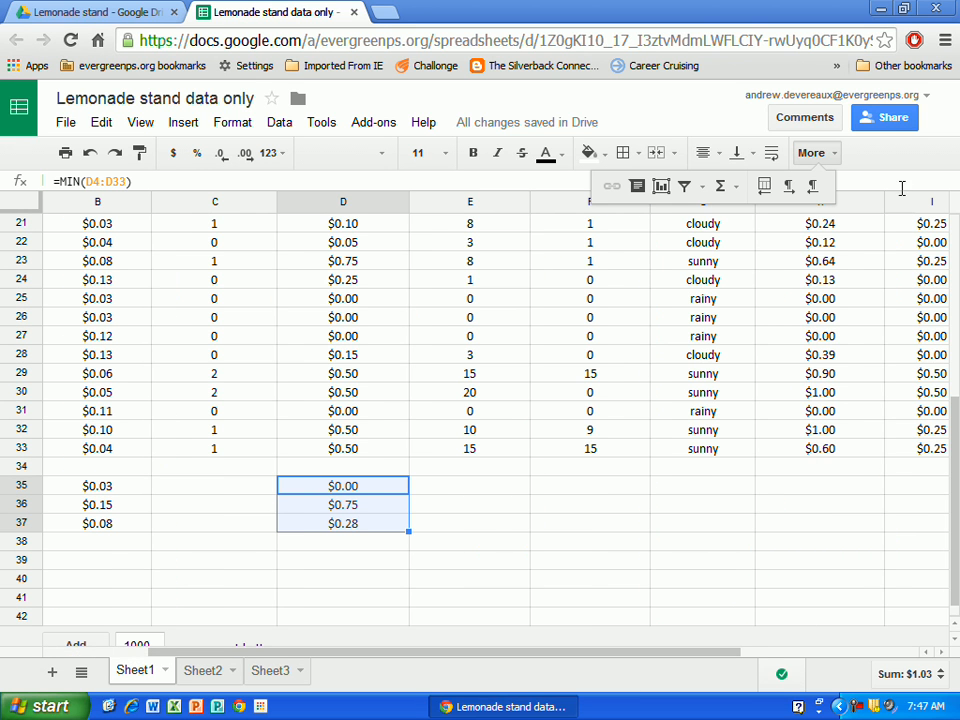
key("Return")
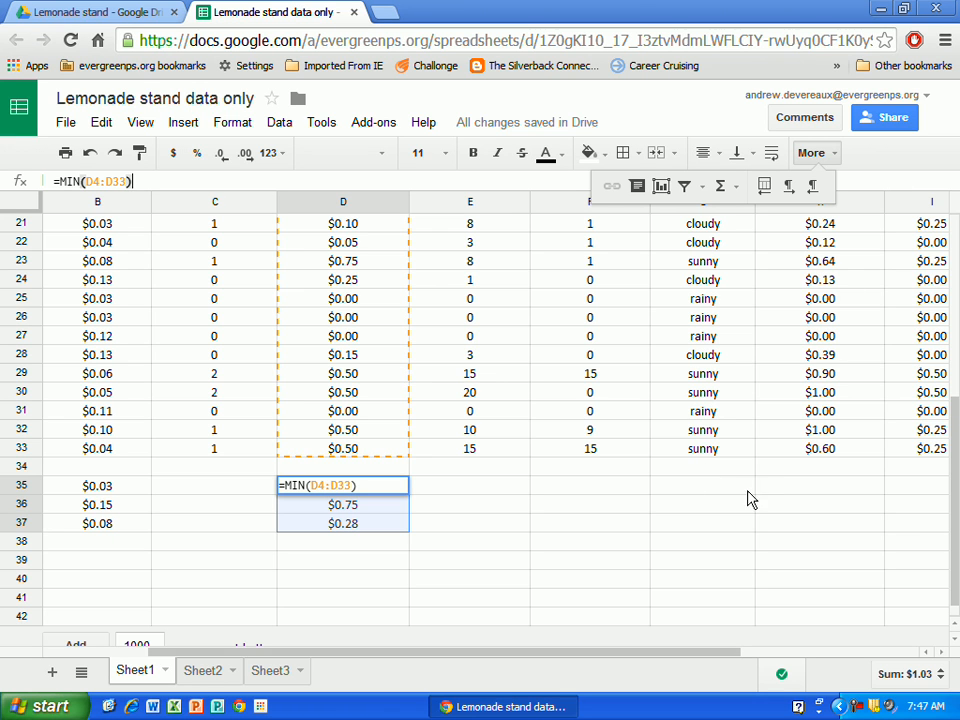
left_click(784, 490)
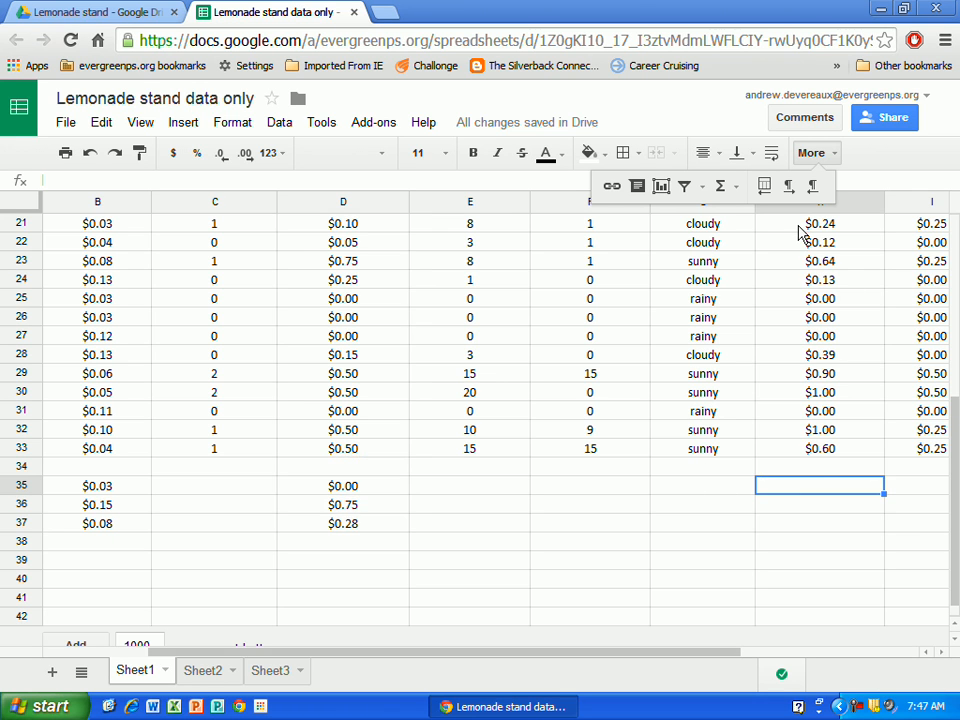
left_click(711, 157)
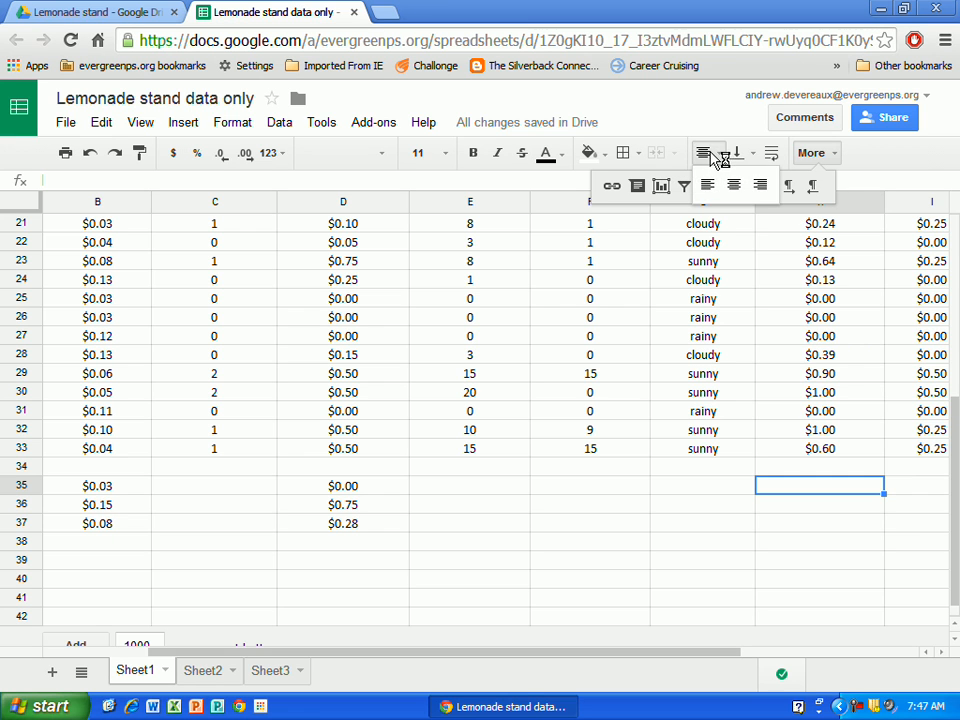
left_click(824, 160)
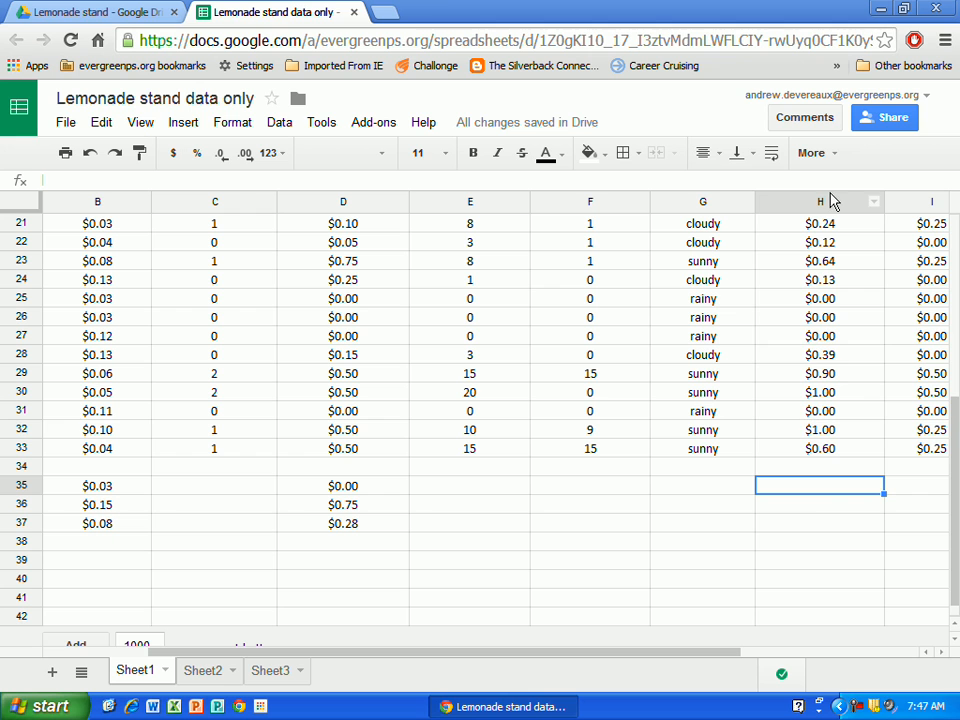
right_click(808, 498)
left_click(709, 205)
- Paste the copied min, max and average formulas into the range I35:K37
left_click_drag(641, 648, 893, 648)
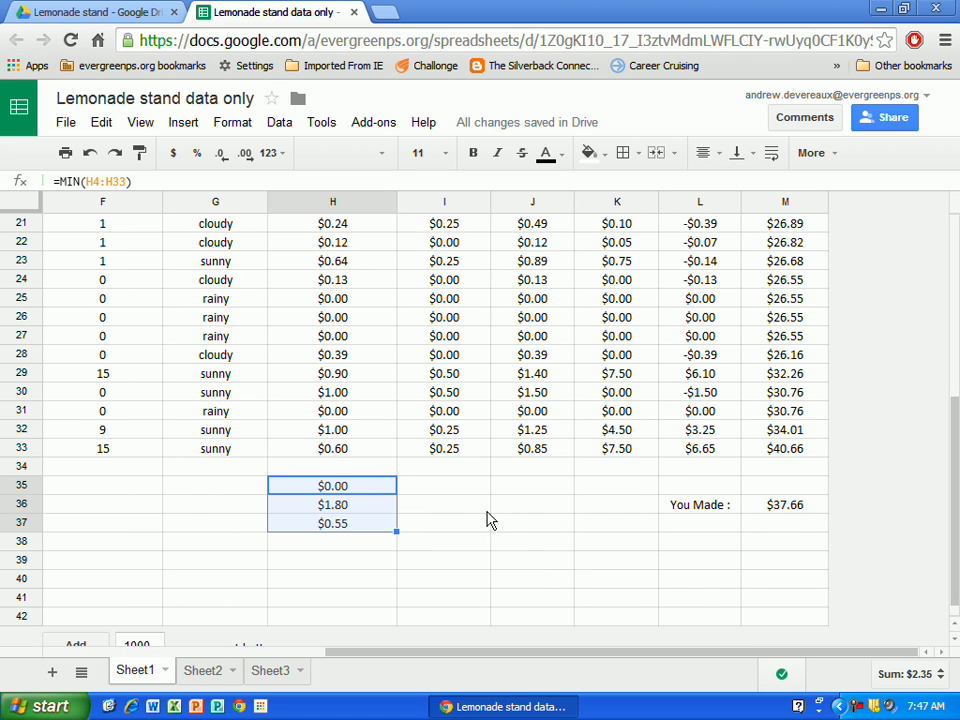
left_click(444, 492)
left_click_drag(600, 500, 604, 530)
right_click(549, 493)
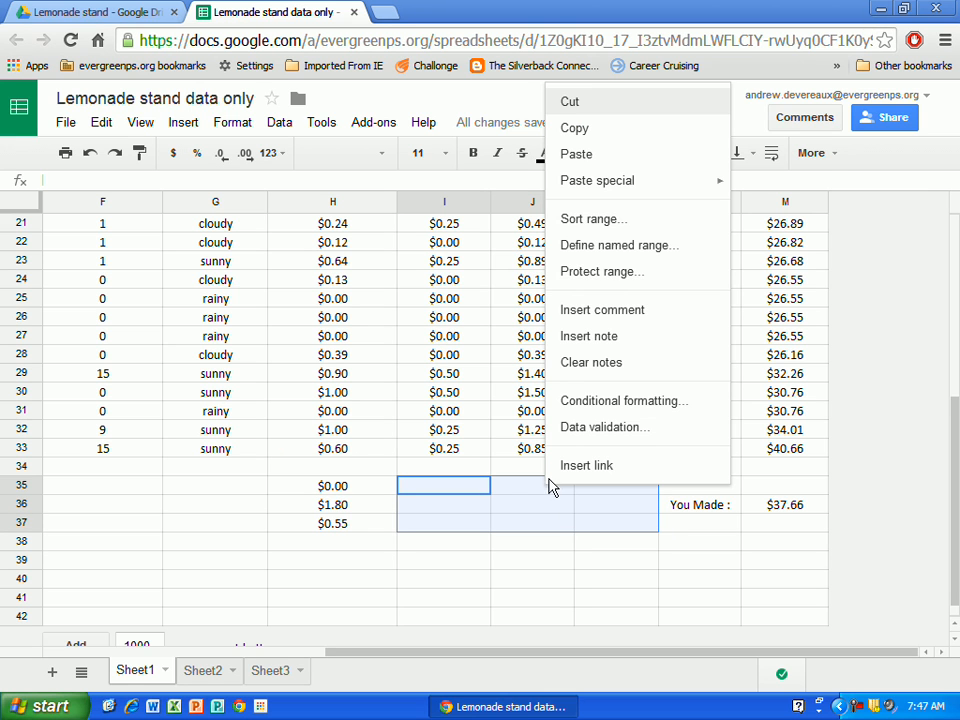
left_click(607, 158)
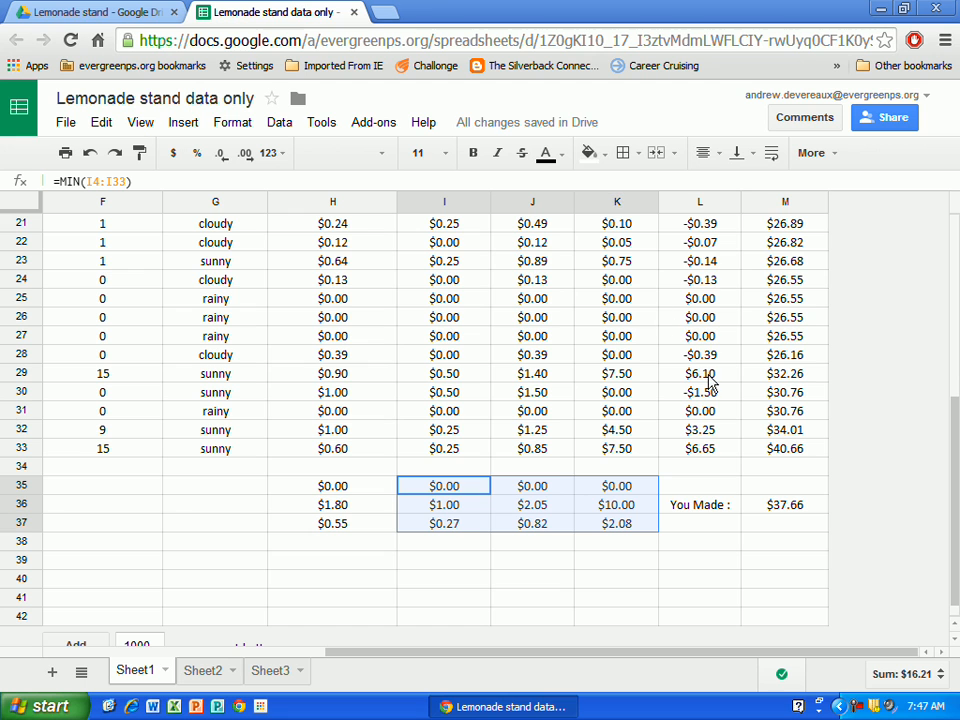
- Move the "You Made :" label and its amount from L36:M36 down to L40:M40
left_click(697, 508)
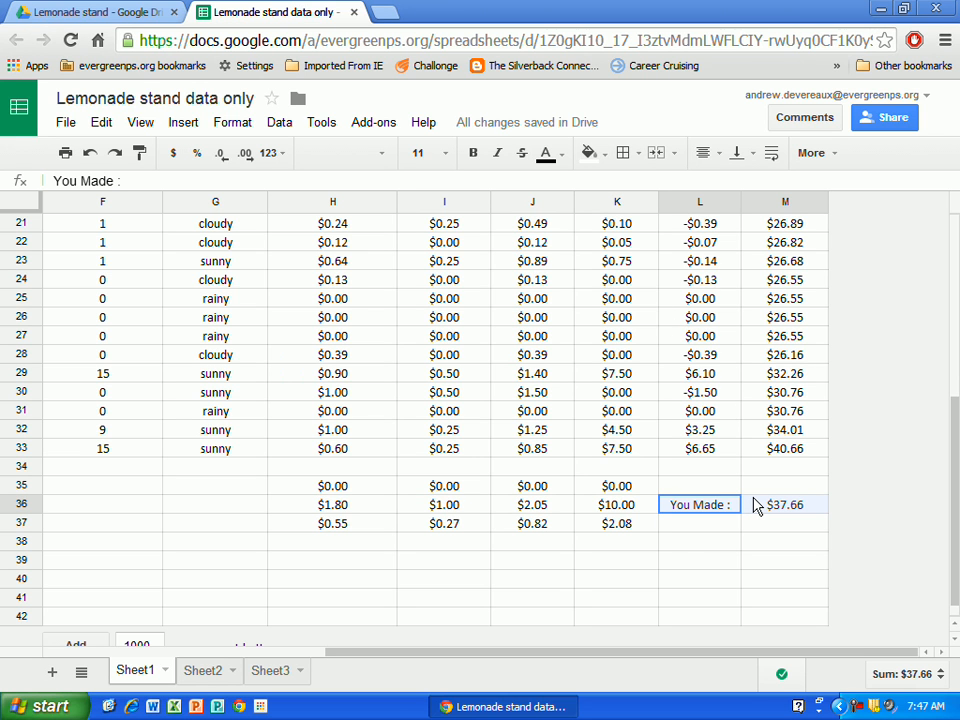
mouse_move(755, 506)
left_mouse_down()
mouse_move(709, 514)
mouse_move(763, 514)
mouse_move(752, 515)
left_mouse_up()
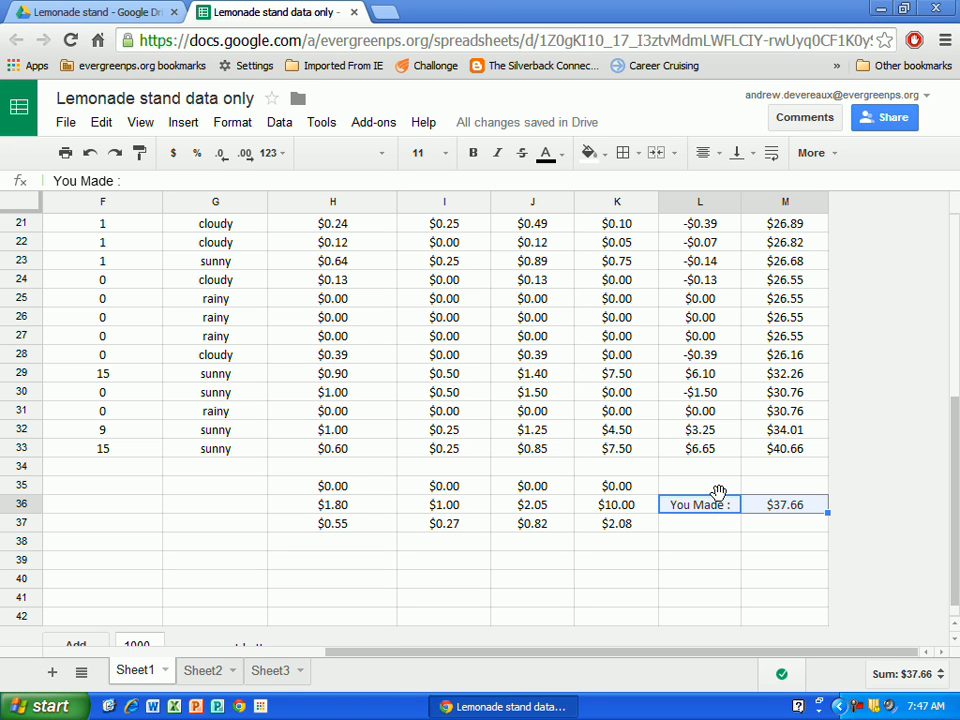
key("ctrl+c")
left_click_drag(722, 524, 717, 582)
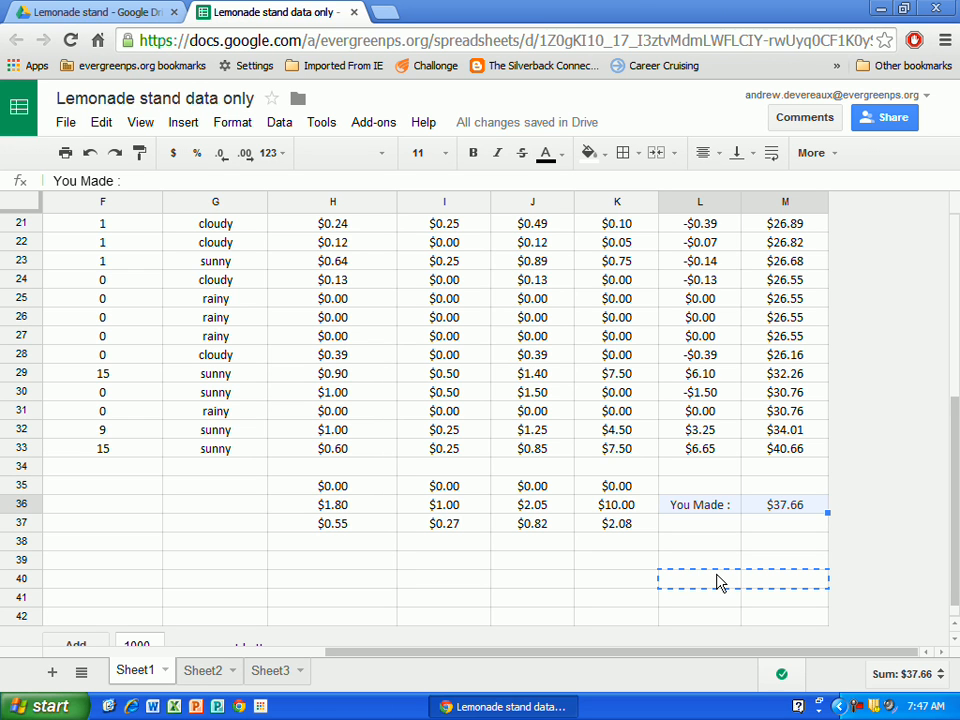
left_click_drag(717, 582, 718, 580)
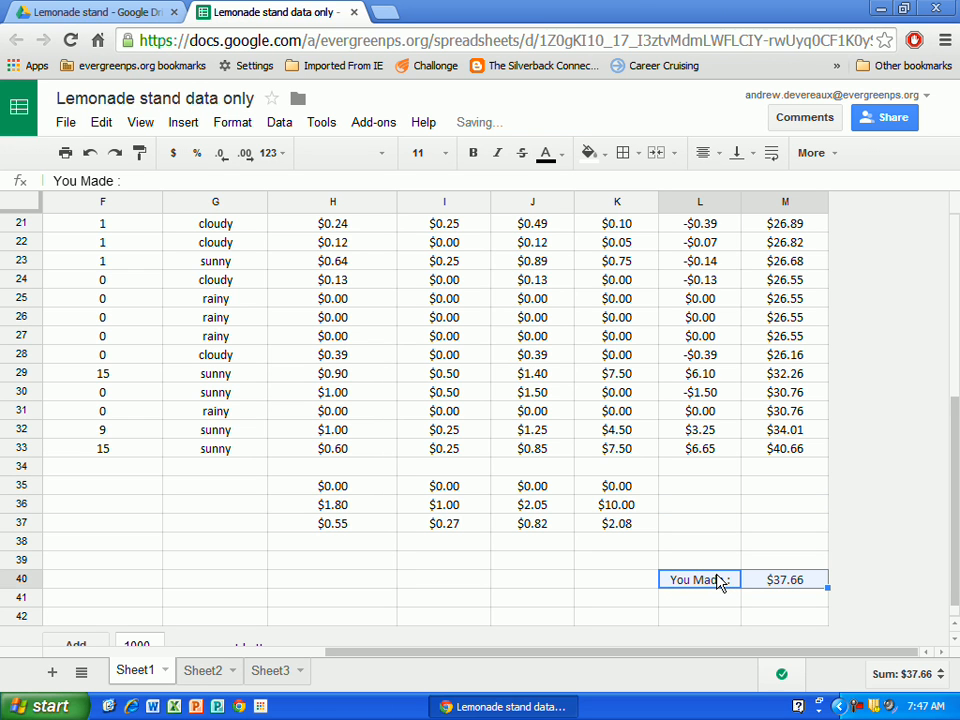
- Paste the copied min, max and average formulas into columns L and M, starting at row 35
left_click(712, 487)
left_click(752, 496, "shift")
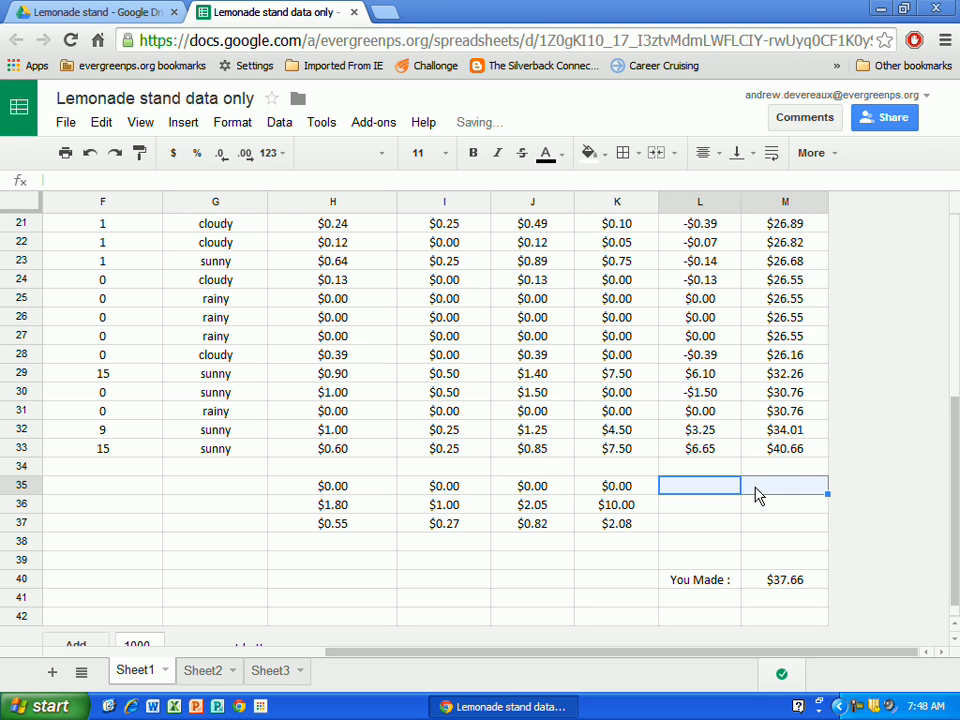
right_click(756, 496)
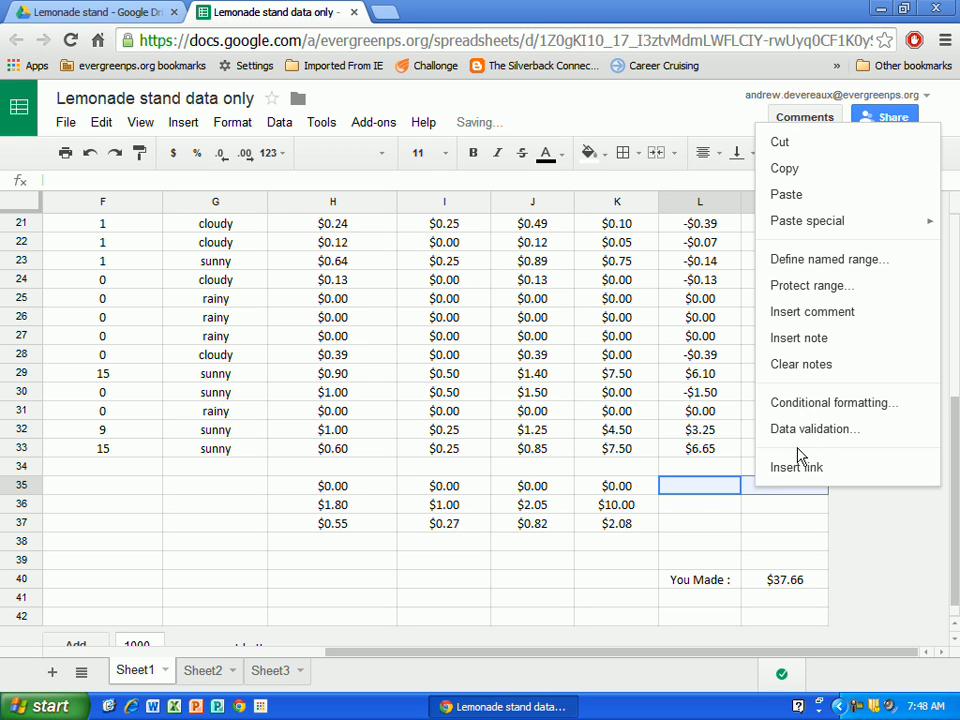
left_click(820, 200)
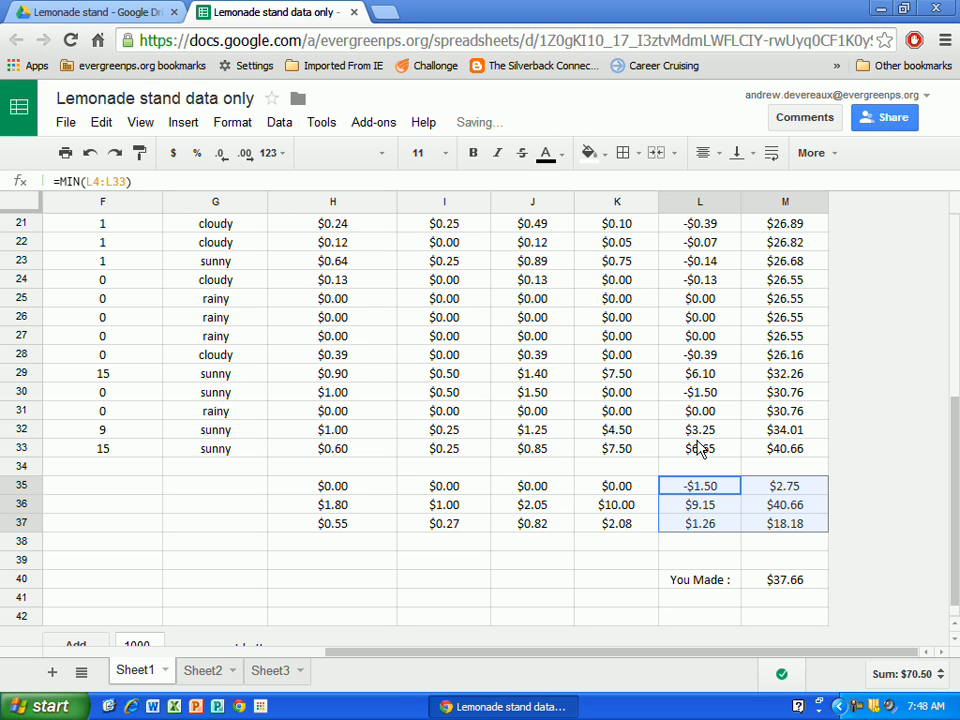
- Add 50 more rows at the bottom of Sheet1
scroll(699, 446, "up", 5)
scroll(710, 430, "down", 6)
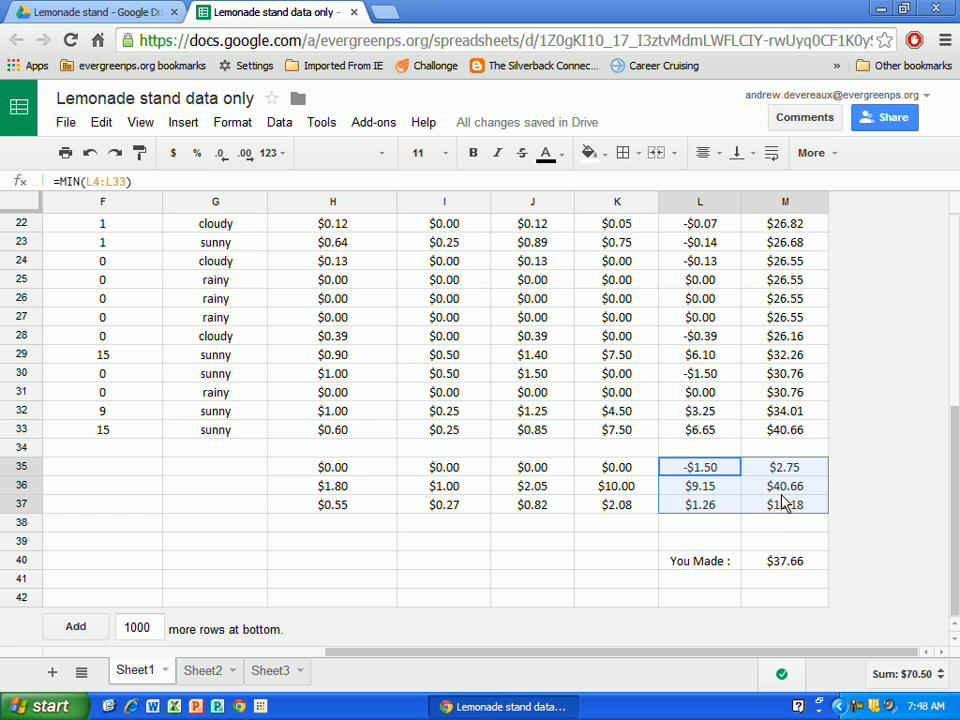
scroll(793, 508, "up", 4)
scroll(724, 574, "down", 3)
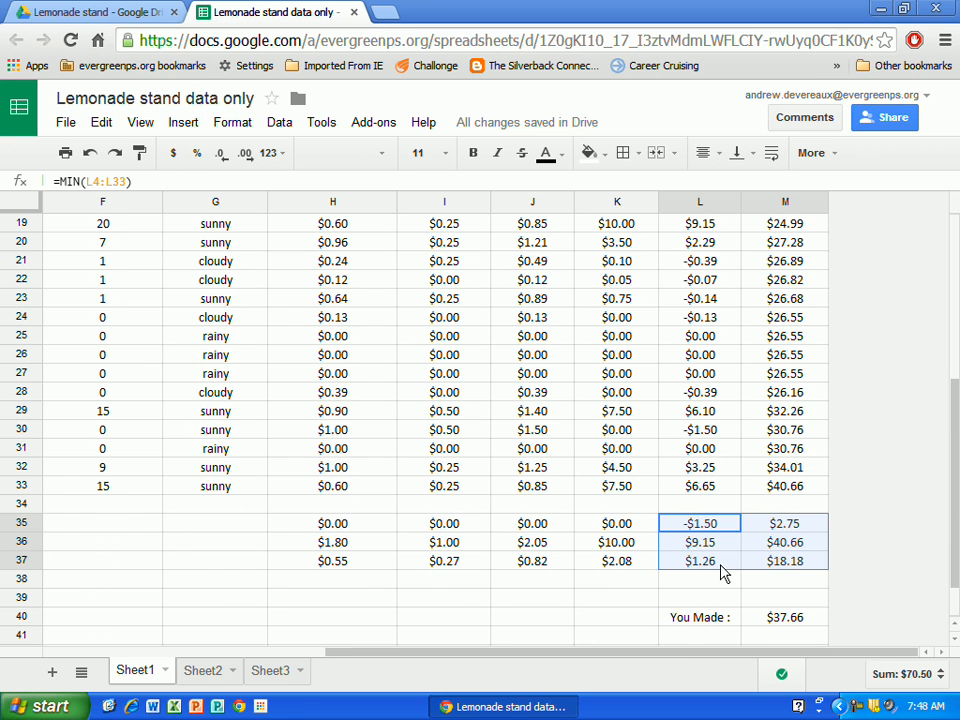
left_click_drag(683, 657, 392, 653)
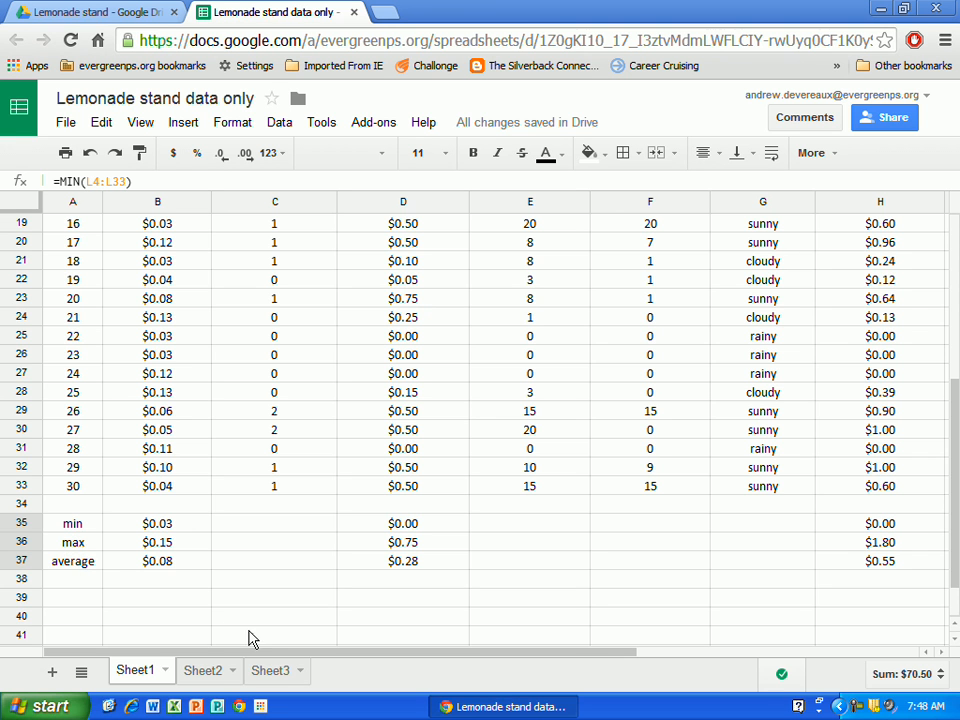
left_click_drag(257, 651, 212, 633)
scroll(215, 625, "down", 2)
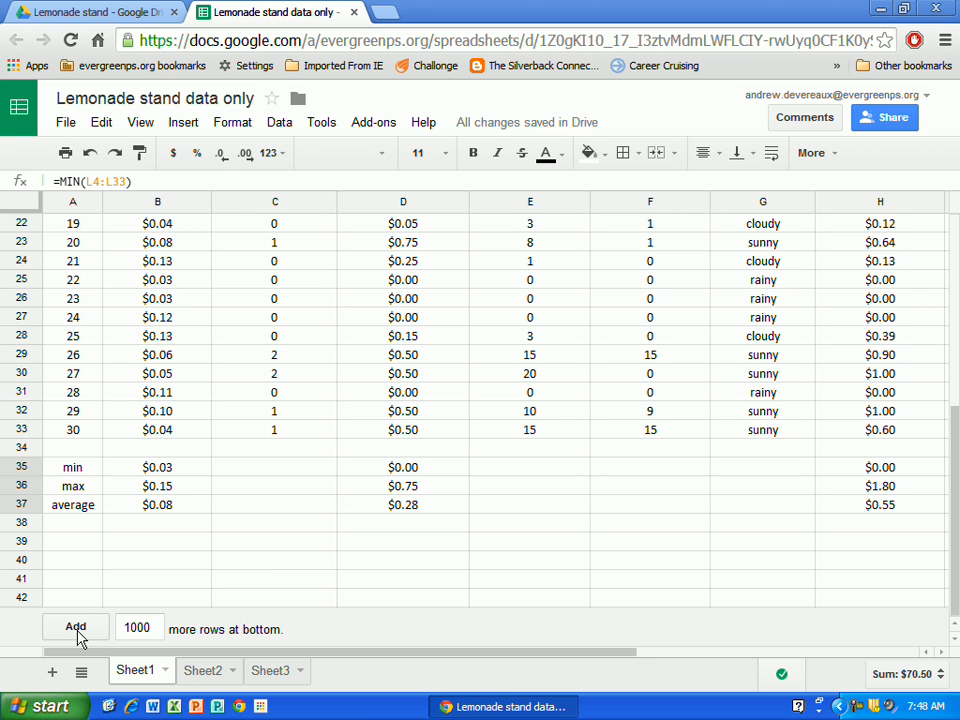
double_click(155, 628)
type("50")
key("Return")
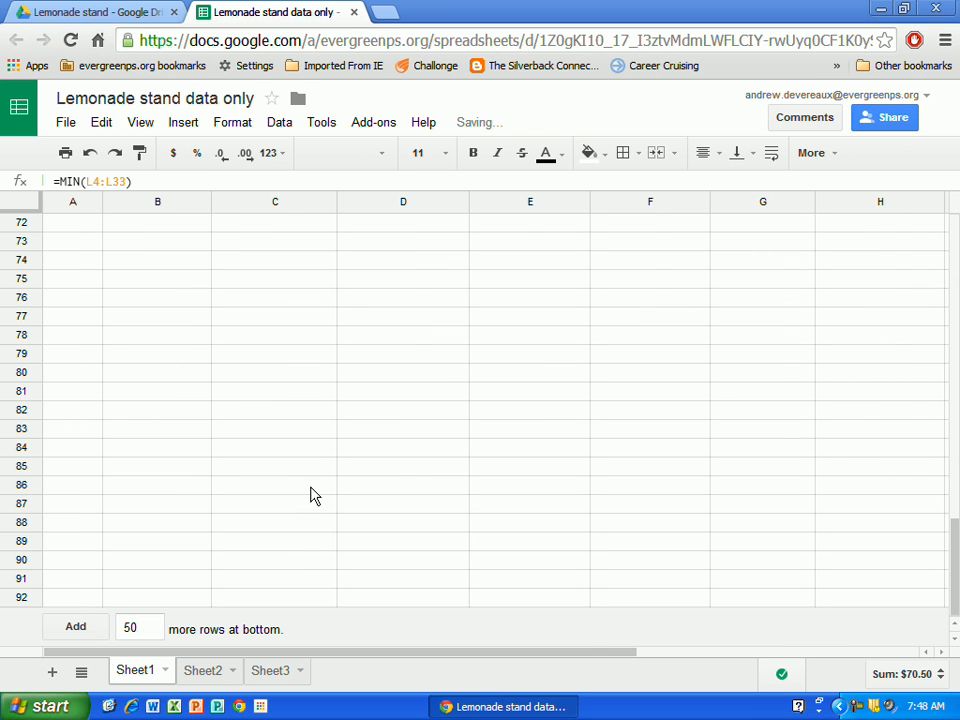
- Start a new chart from the empty cell F42 below the data on Sheet1
scroll(310, 498, "up", 10)
scroll(311, 495, "down", 1)
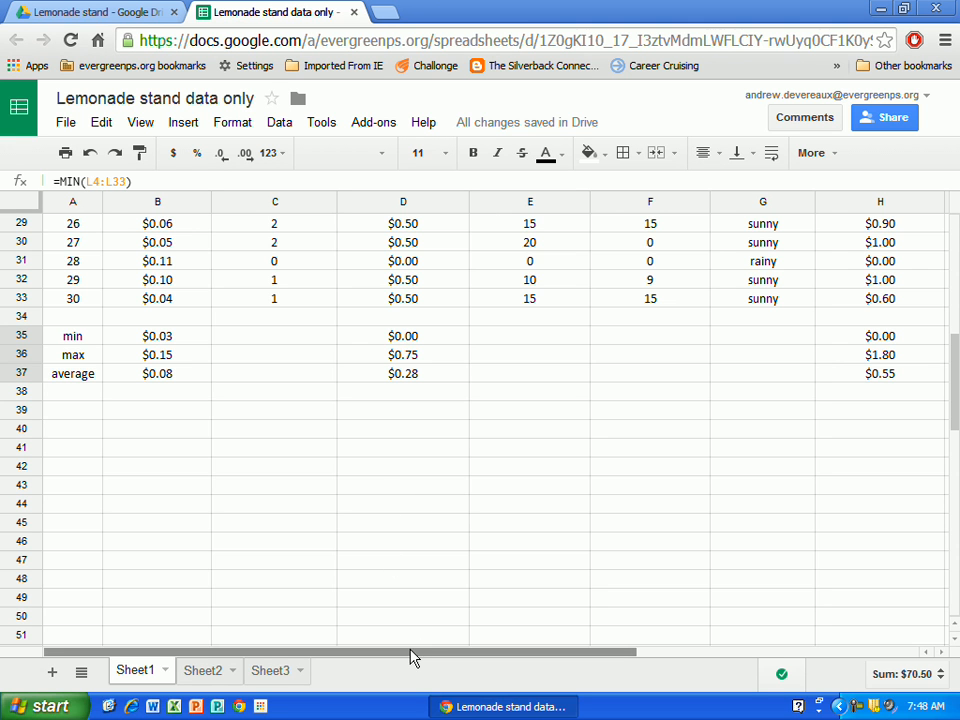
left_click_drag(422, 659, 538, 643)
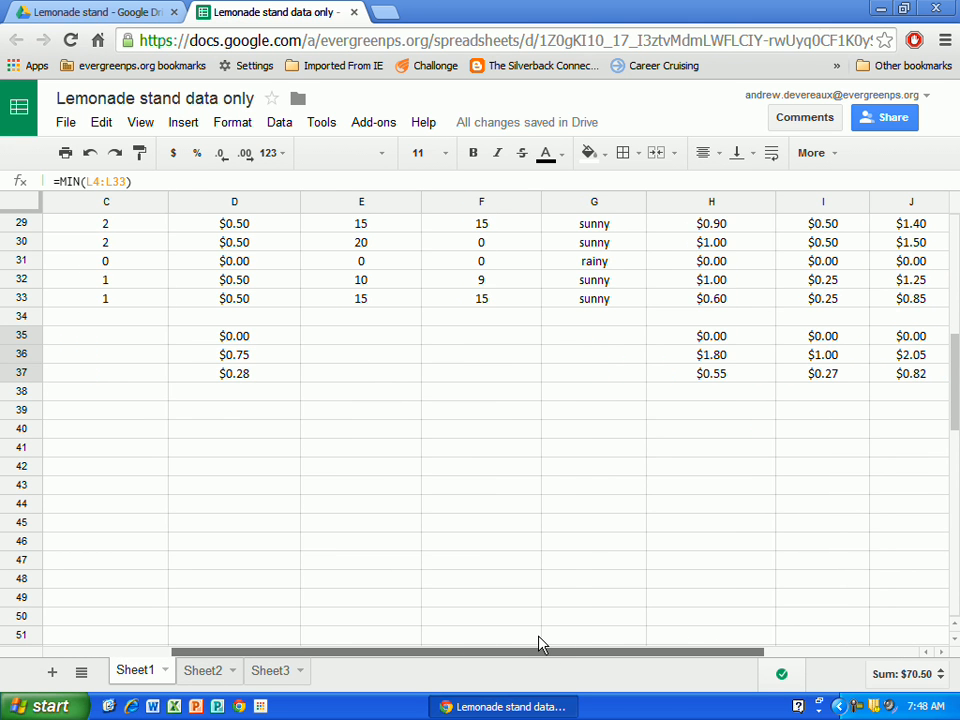
left_click(451, 472)
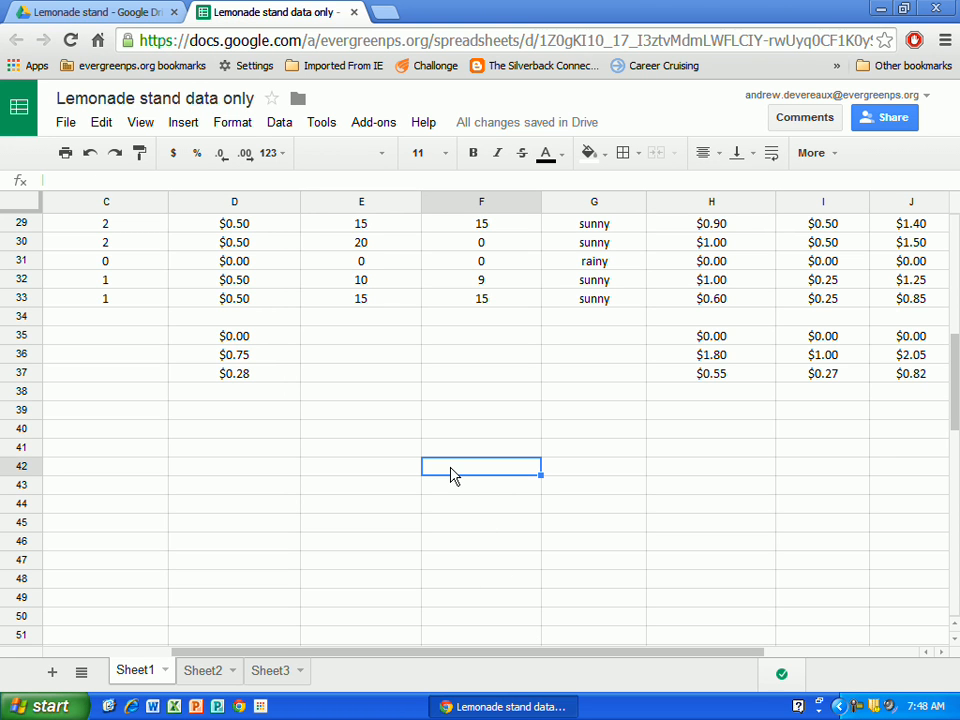
left_click(185, 122)
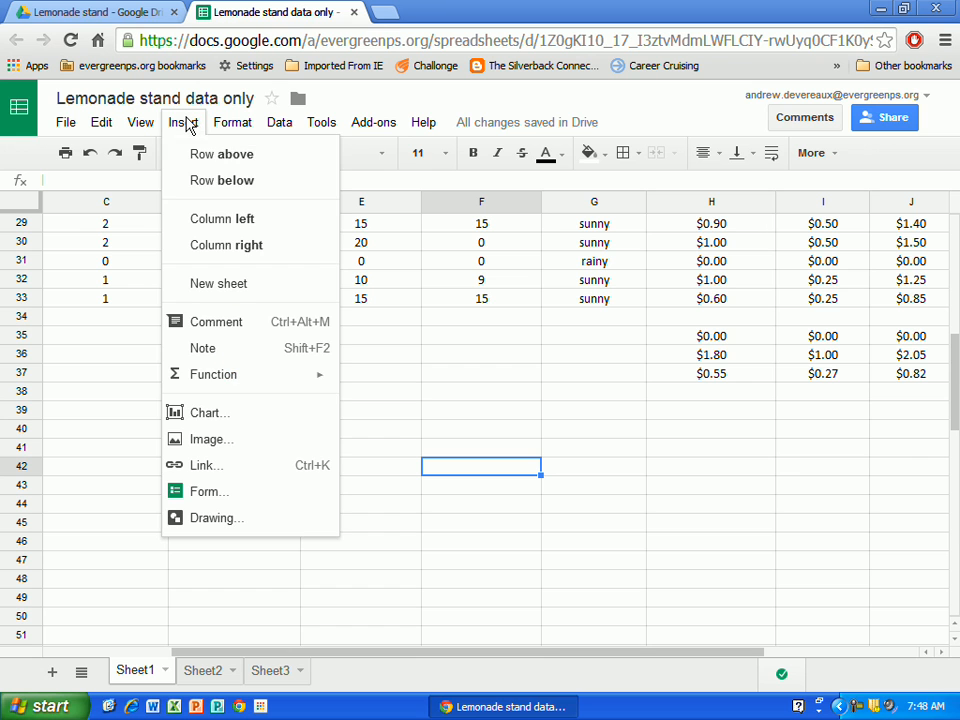
left_click(220, 415)
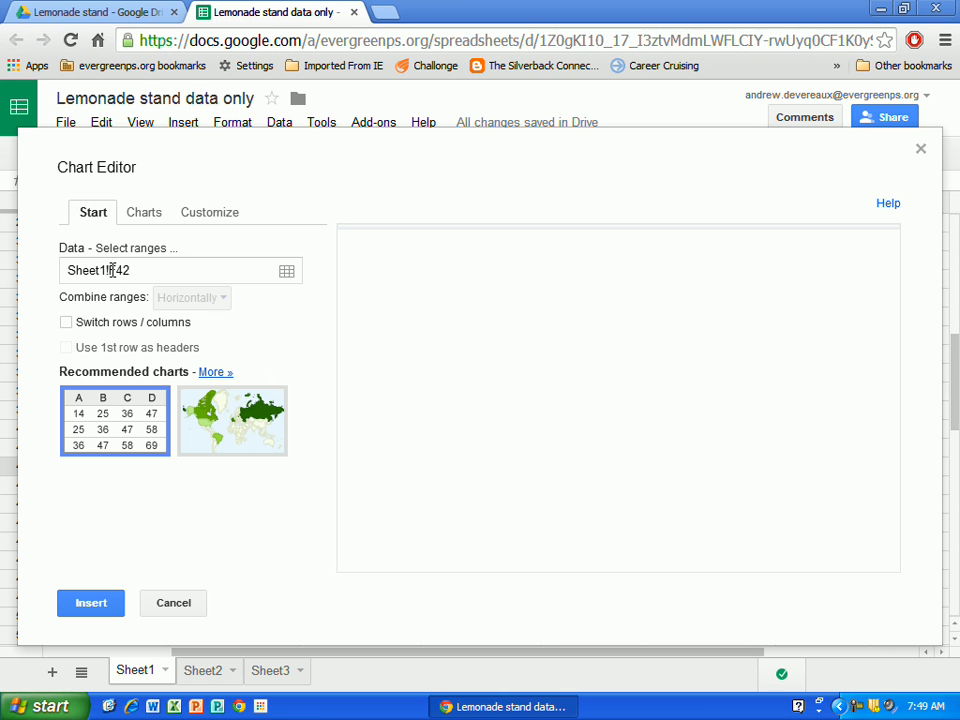
- Set the chart's data range to the Total Assets values in Sheet1!M3:M33
left_click(286, 273)
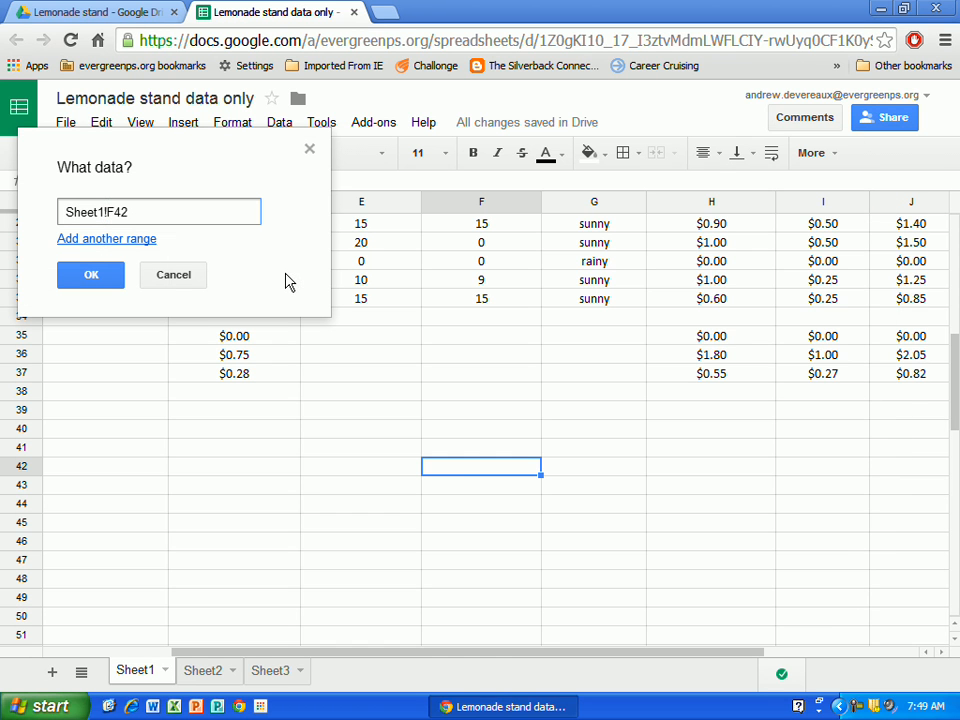
left_click_drag(525, 652, 750, 665)
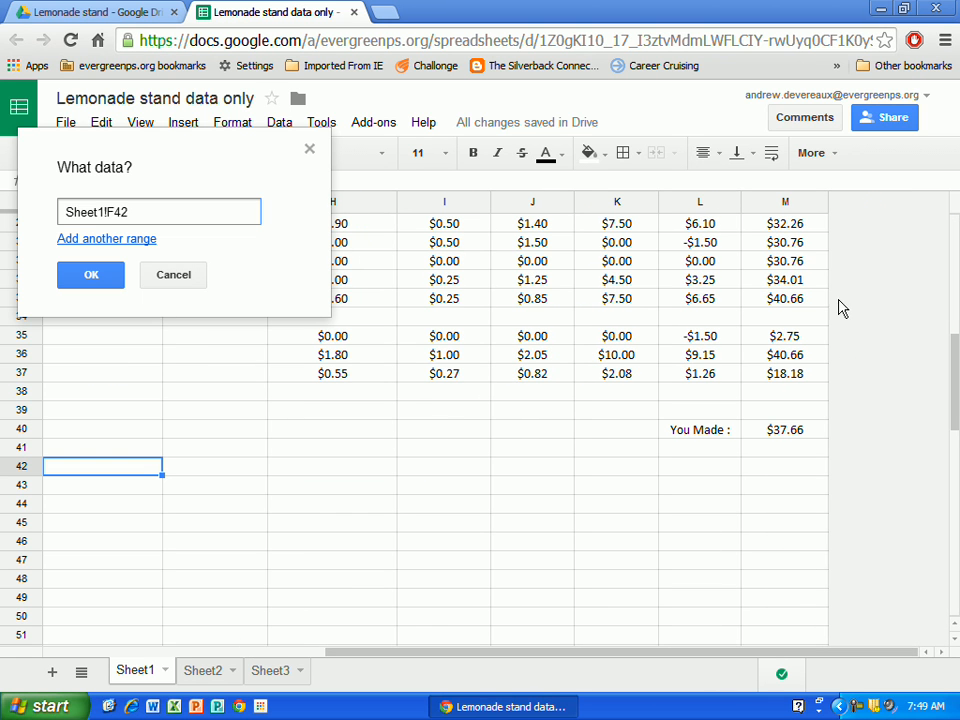
left_click_drag(808, 303, 808, 250)
left_click_drag(806, 224, 803, 262)
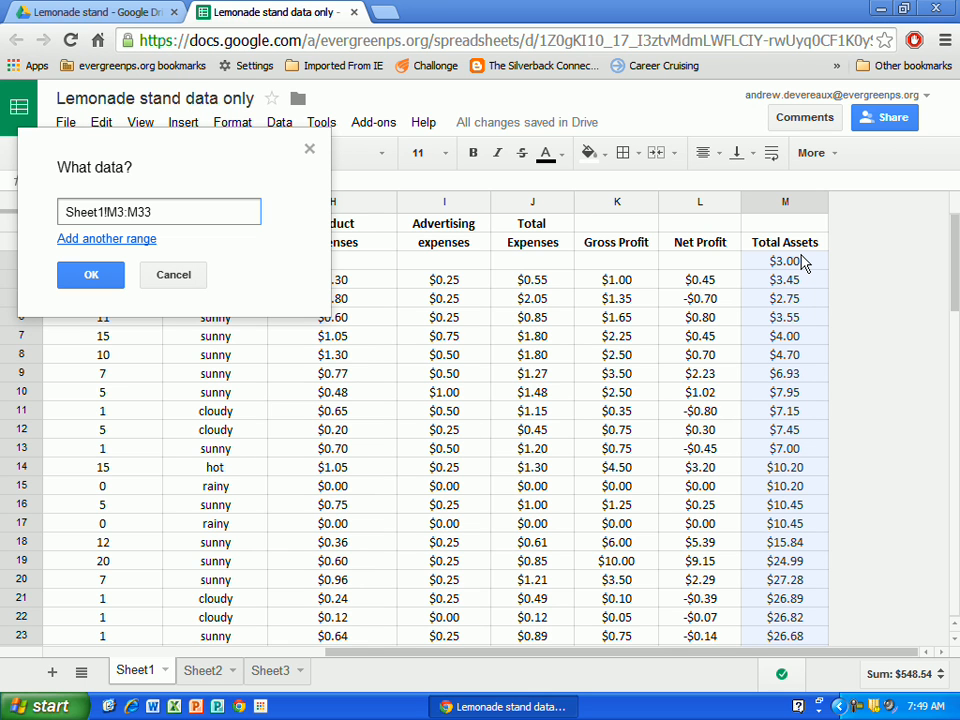
left_click_drag(803, 262, 803, 262)
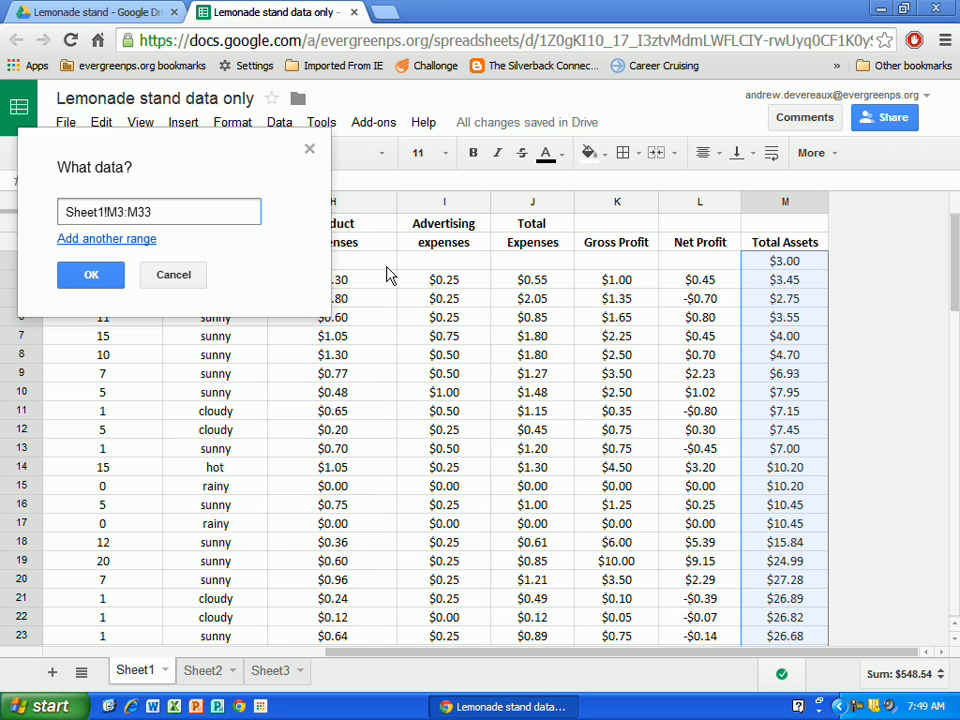
left_click(95, 275)
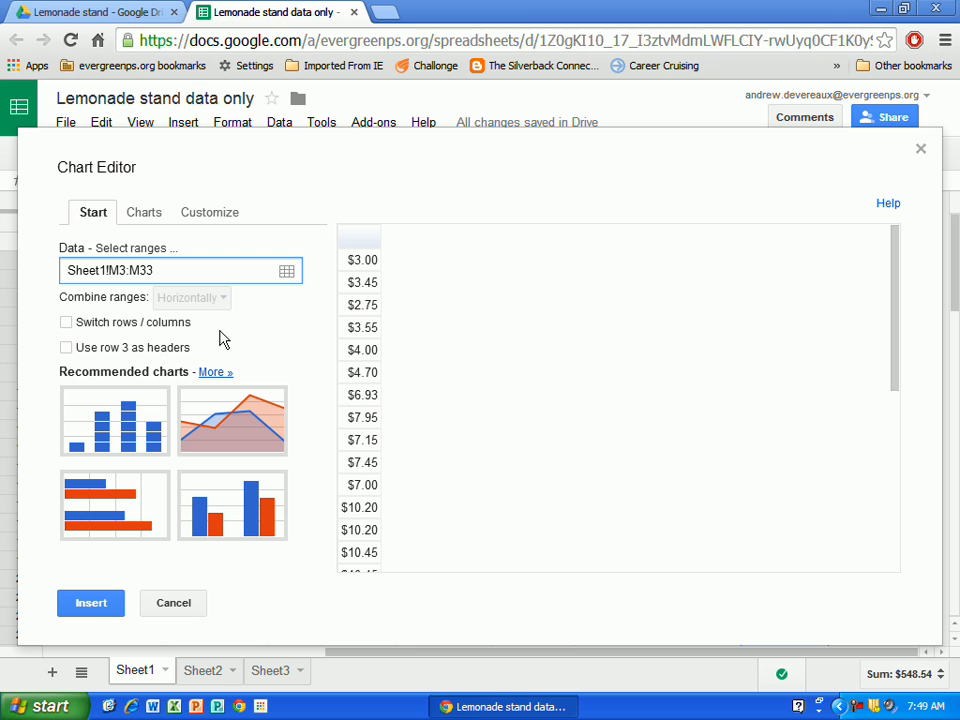
- Choose the stacked column chart type and insert the chart into the sheet
left_click(146, 215)
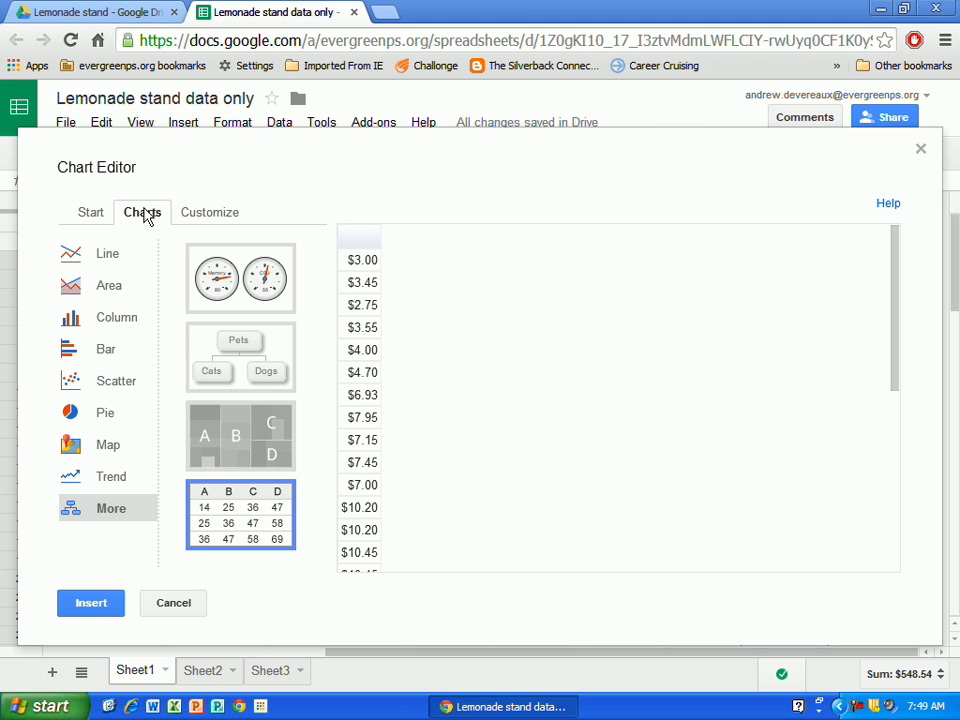
left_click(114, 320)
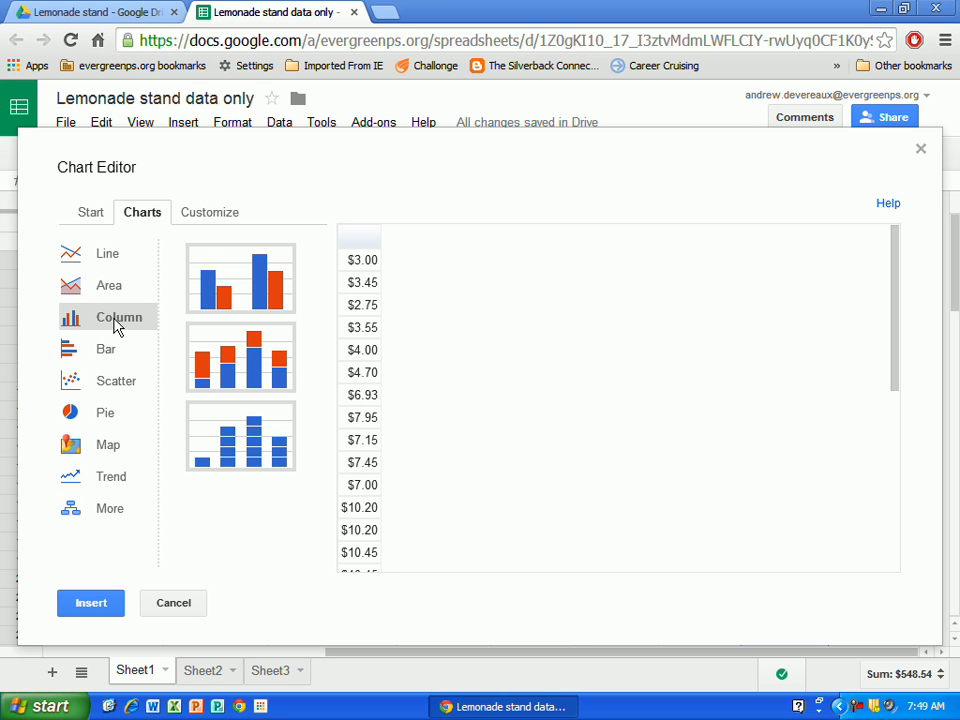
left_click(217, 350)
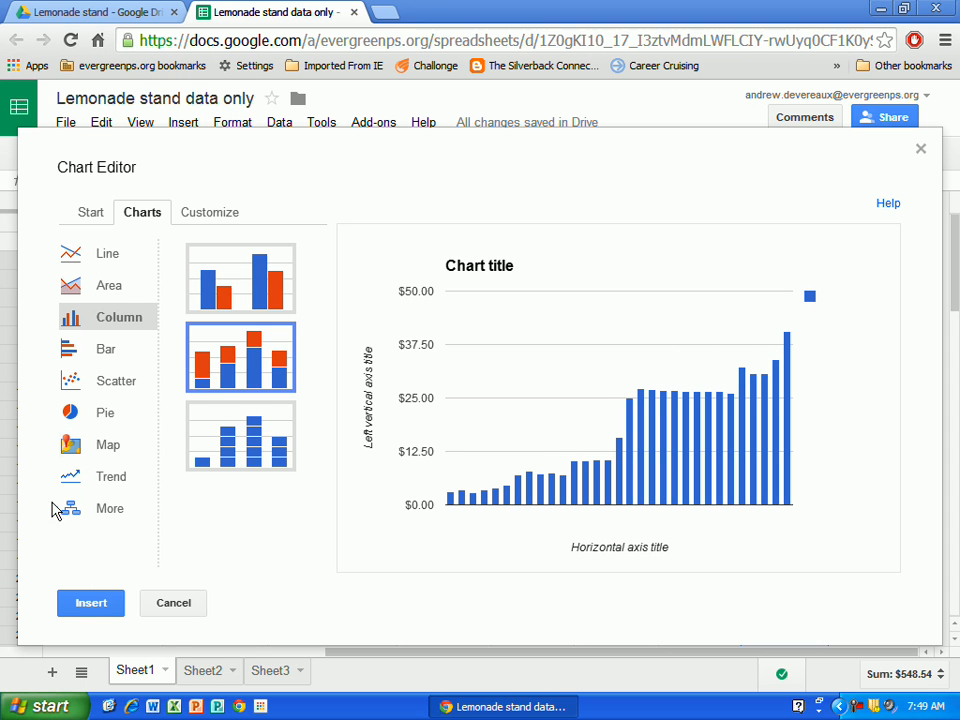
left_click(88, 606)
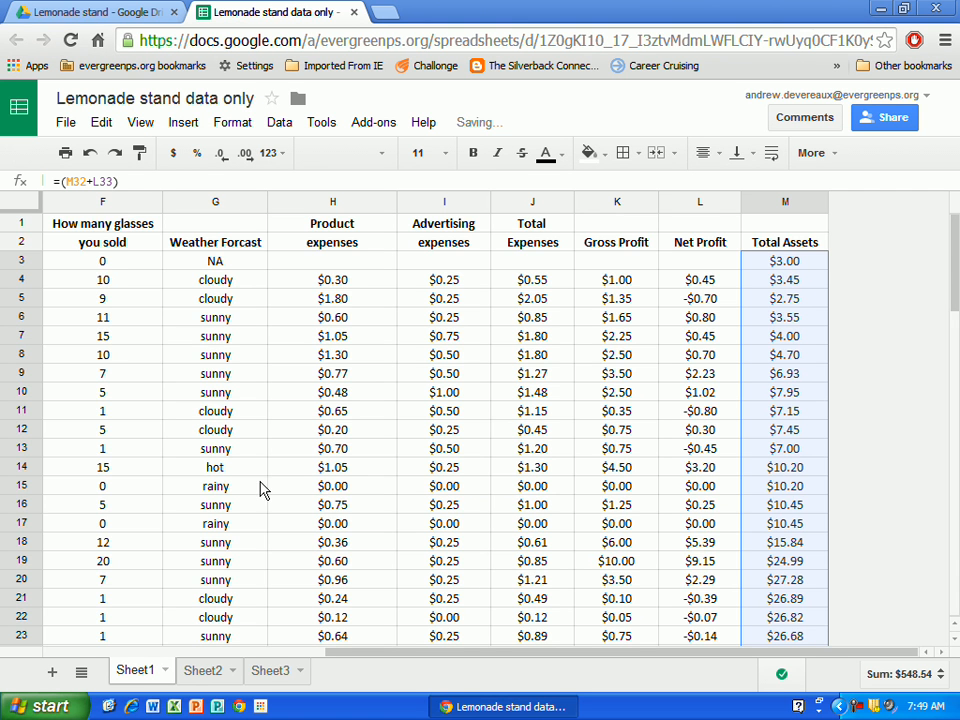
- Title the new chart's horizontal axis "Days Open" and colour that title light blue
scroll(378, 459, "down", 2)
scroll(378, 459, "down", 10)
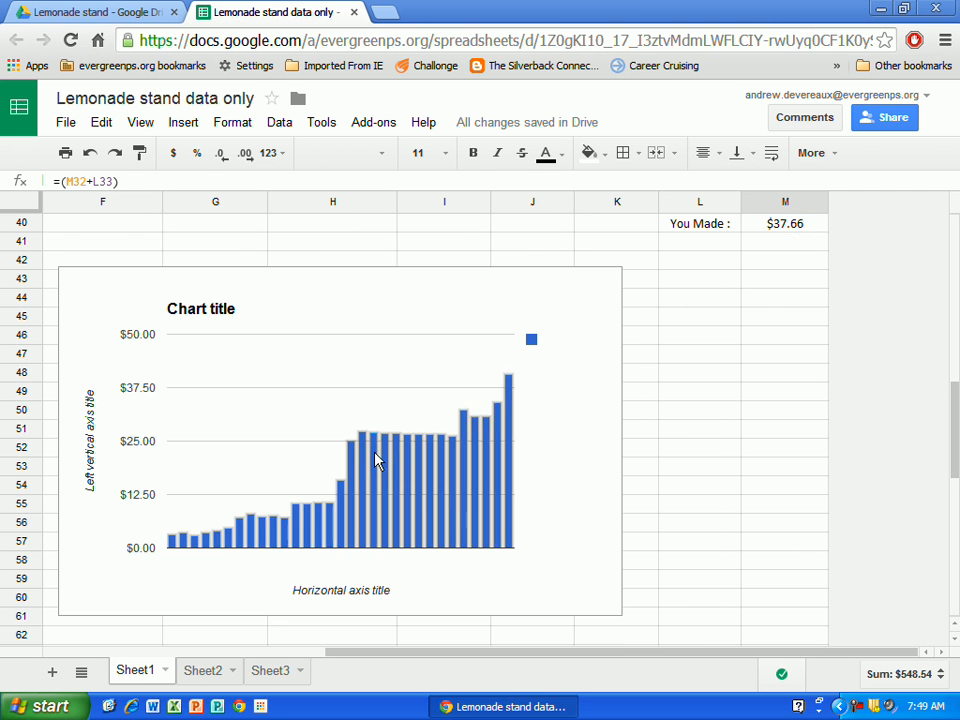
left_click(320, 600)
left_click(320, 600)
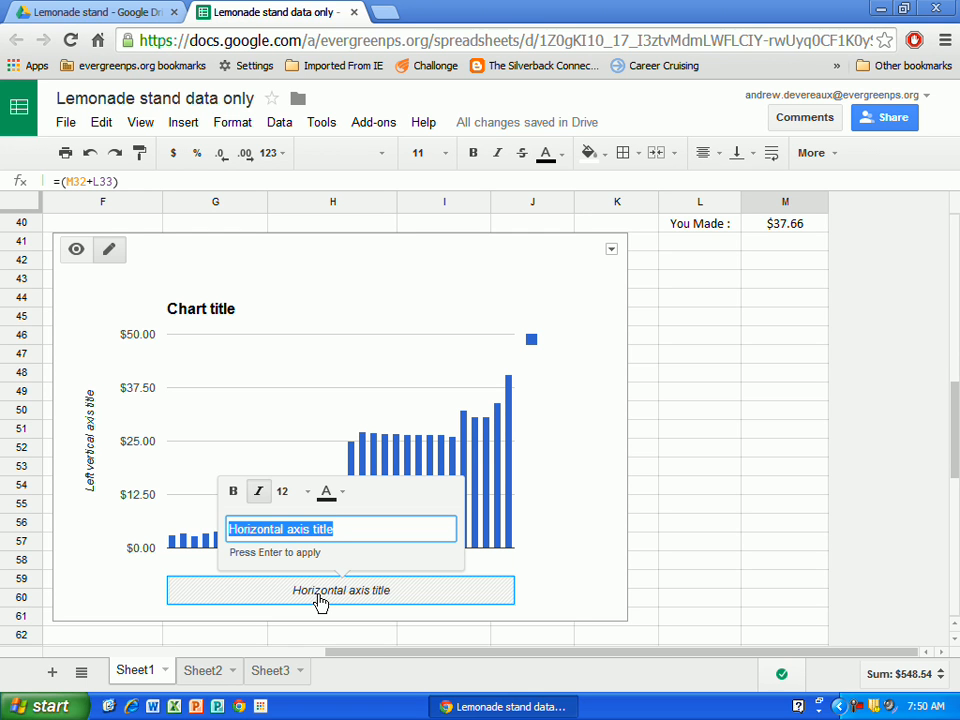
type("Days Open")
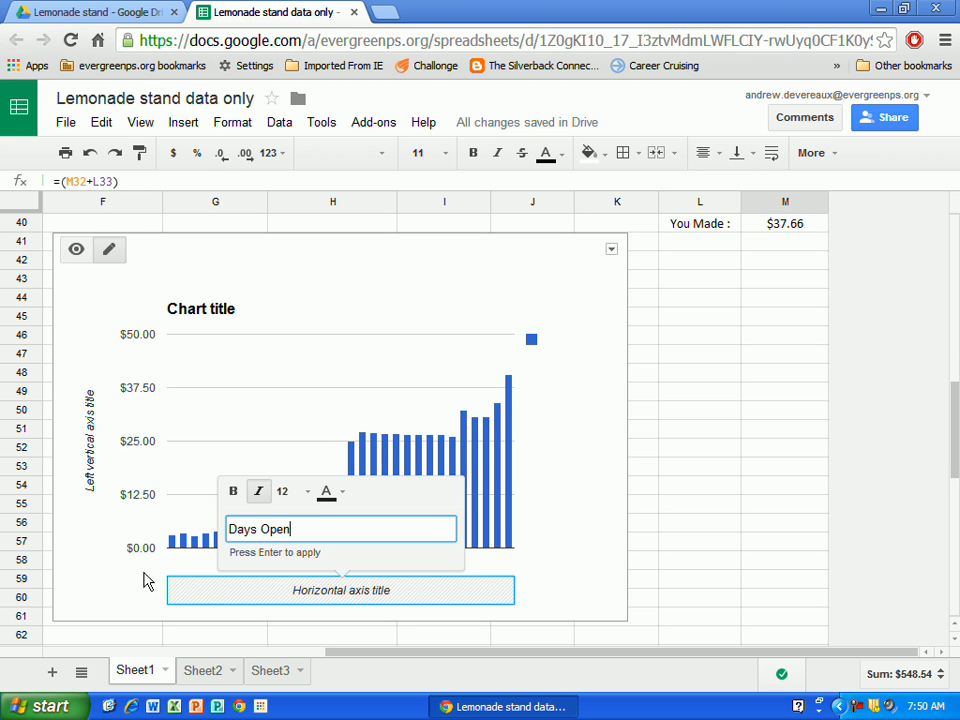
key("Return")
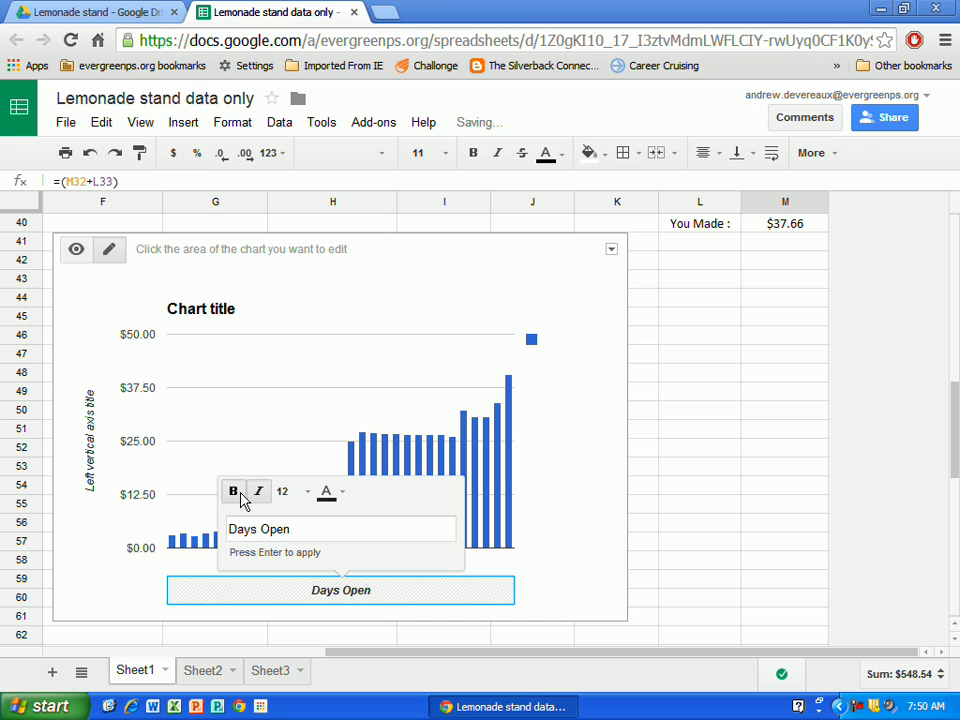
left_click(345, 494)
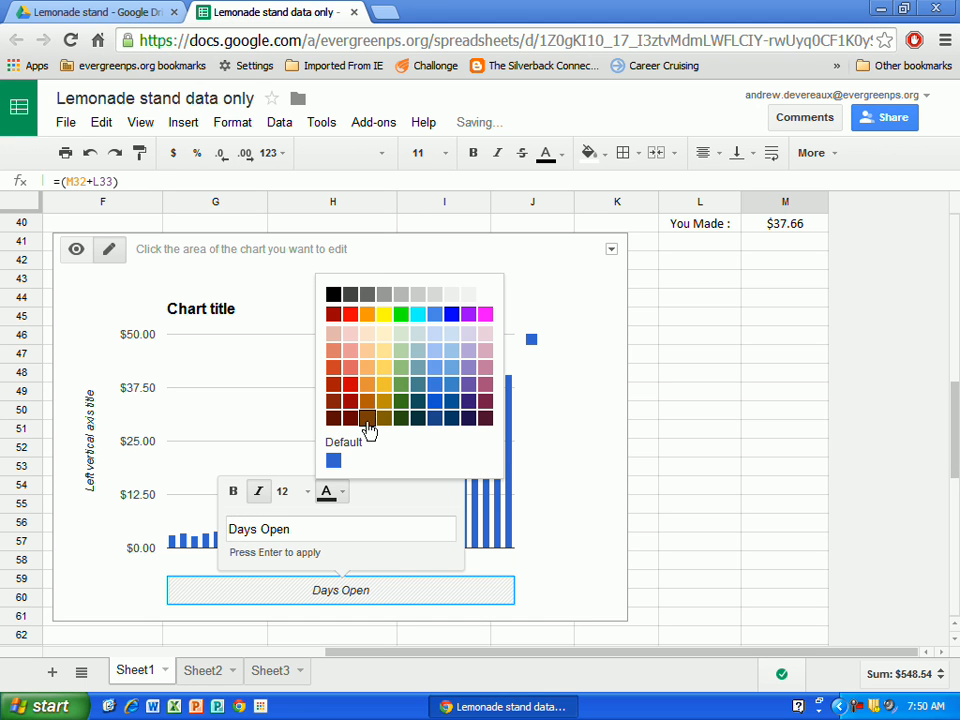
left_click(435, 370)
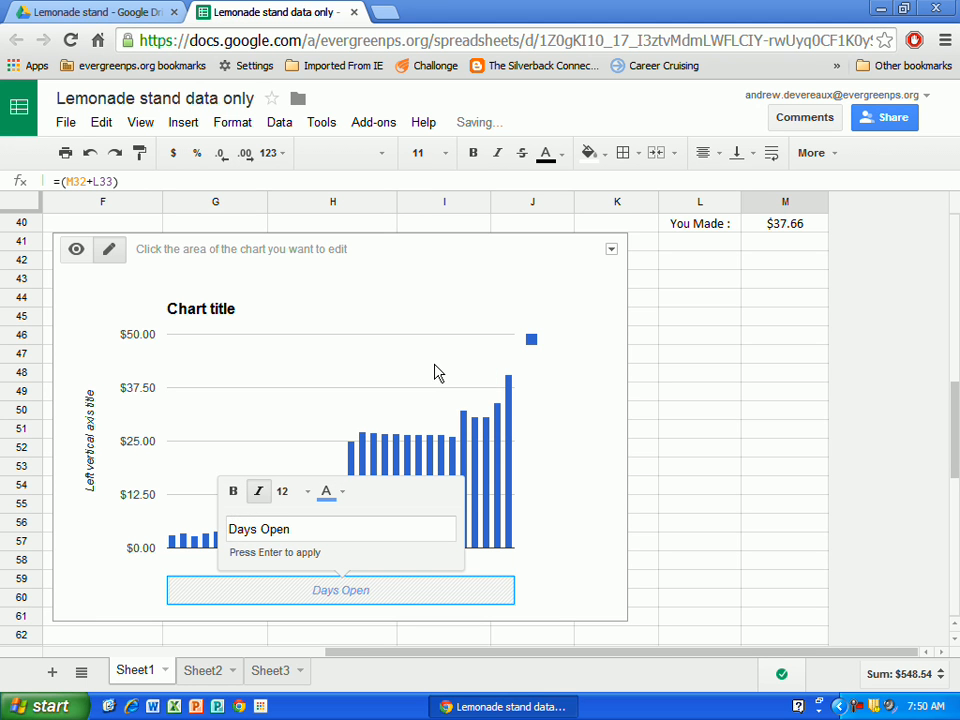
left_click(87, 565)
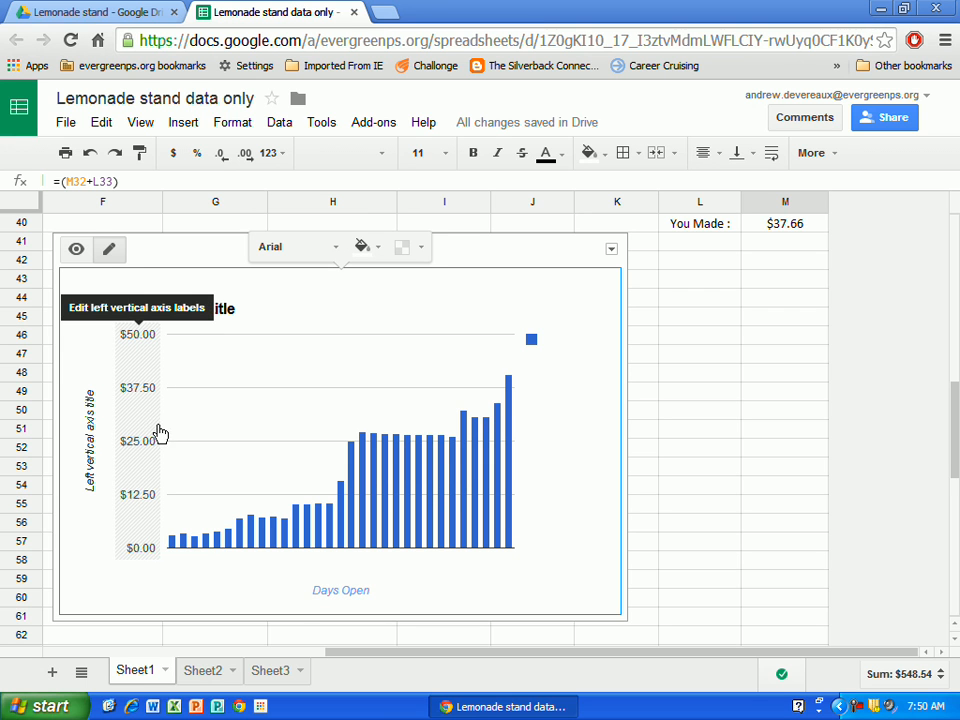
- Title the chart's left vertical axis "Total Assets" and colour that title red
left_click(87, 433)
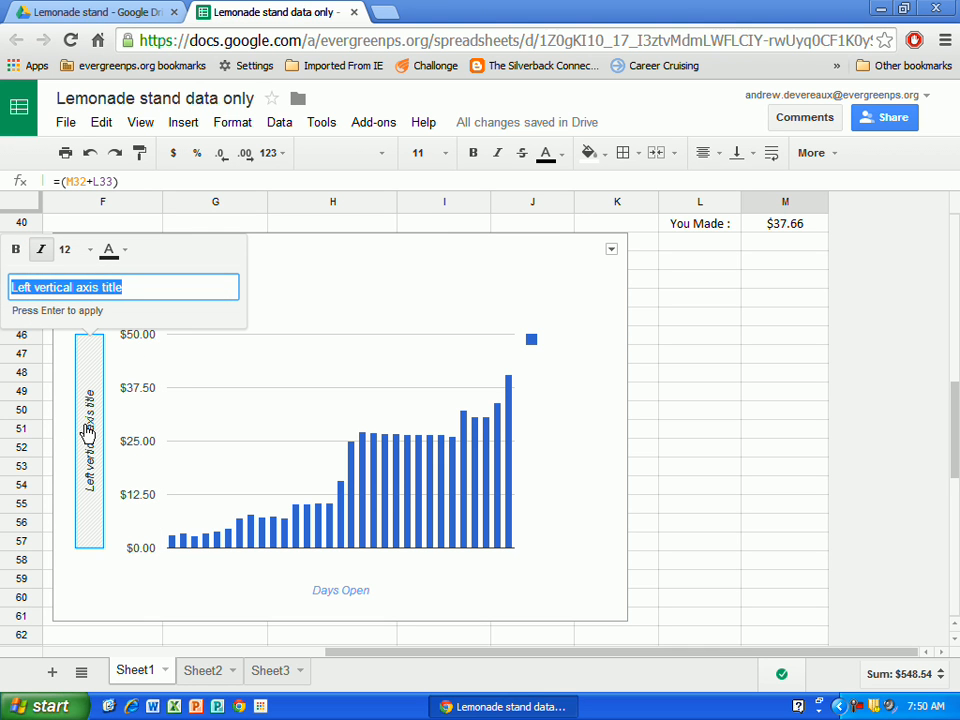
type("Total Assets")
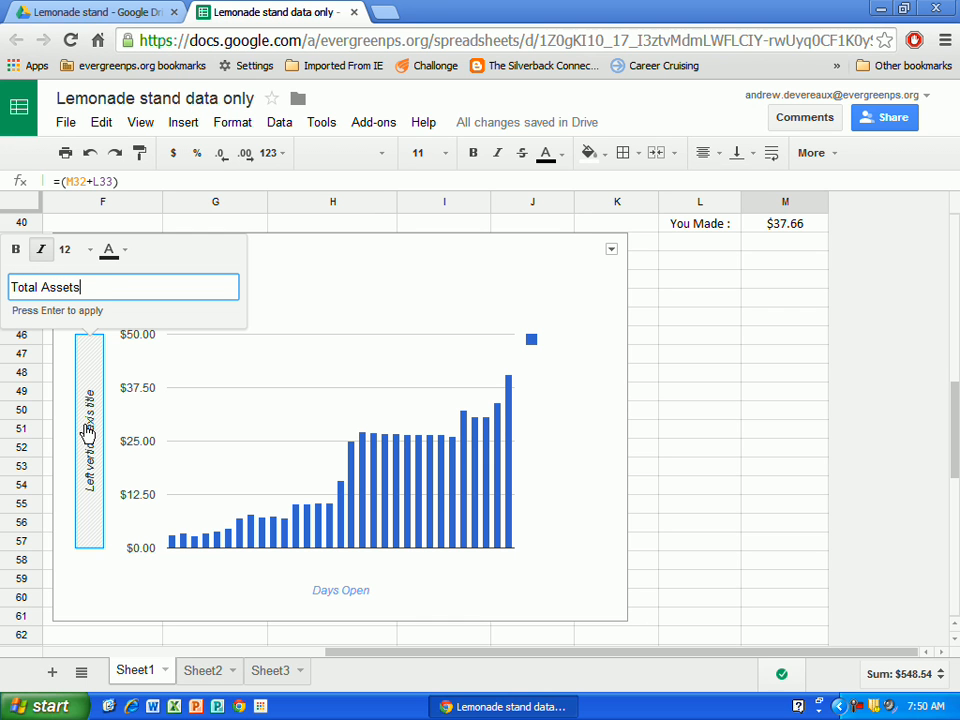
left_click(124, 250)
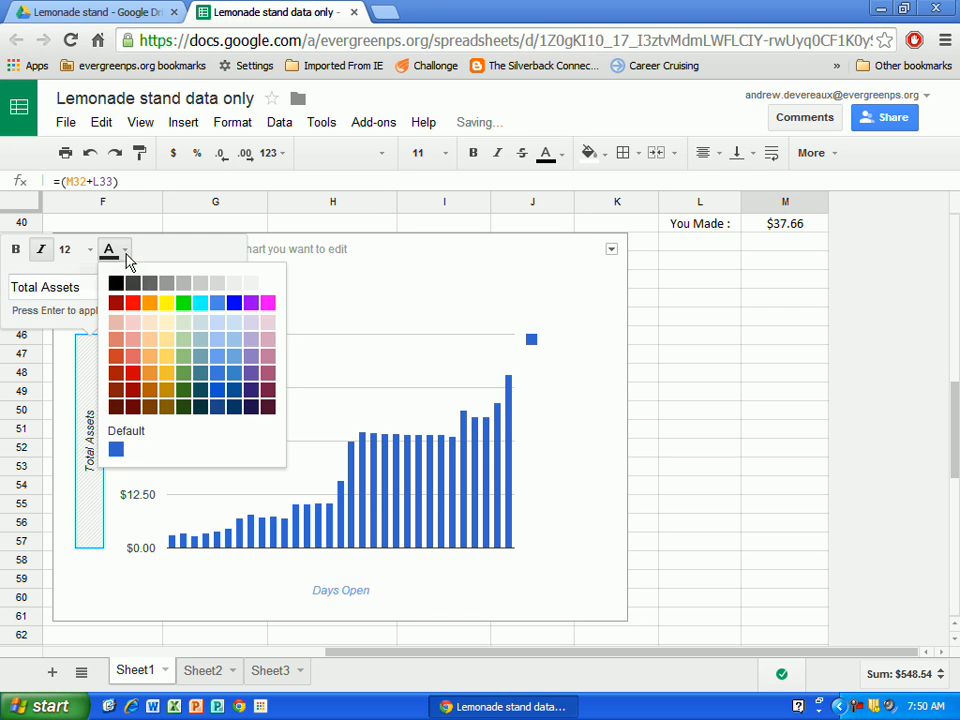
left_click(134, 303)
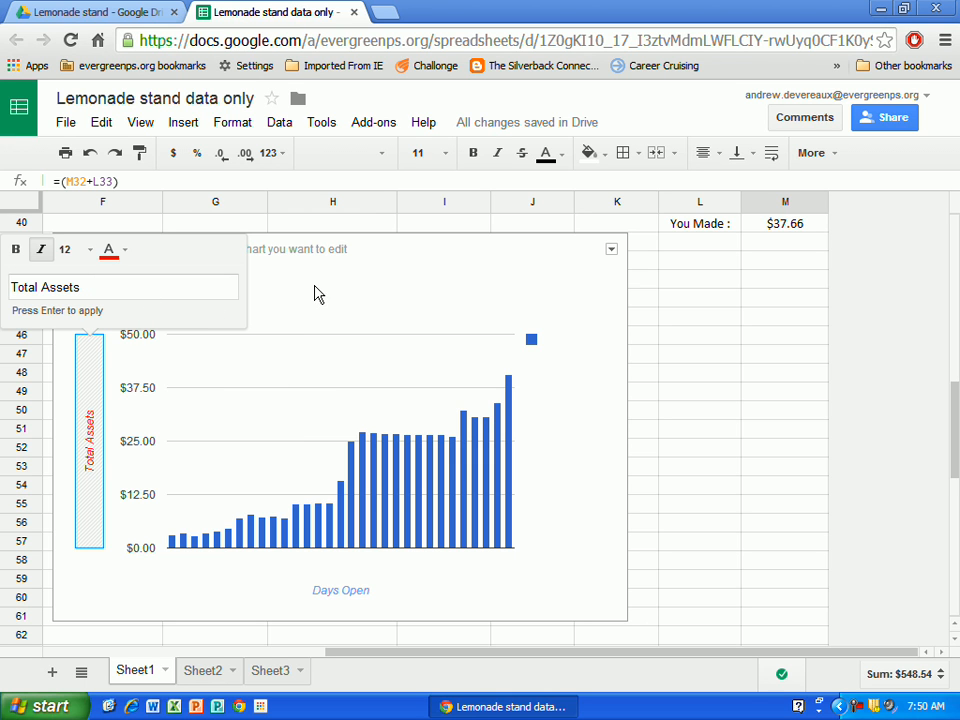
left_click(173, 289)
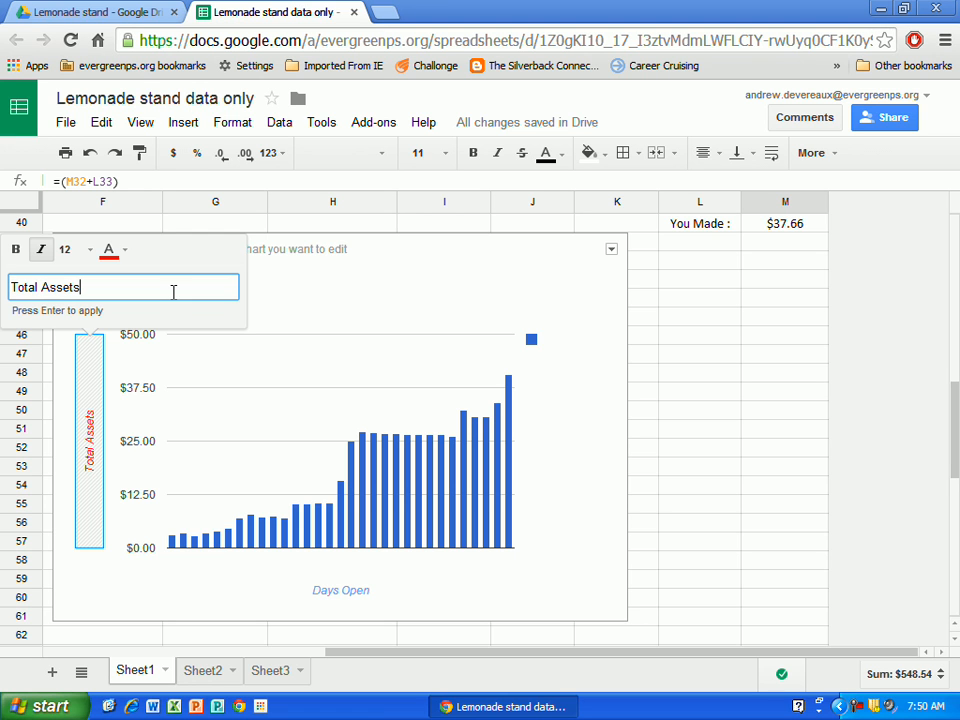
left_click(273, 299)
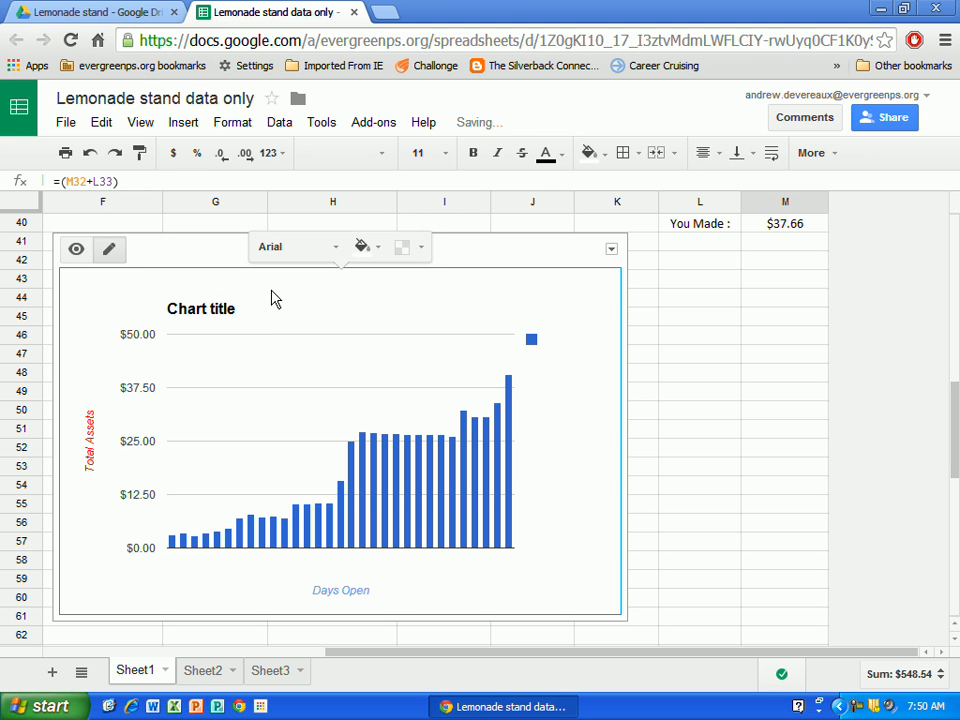
- Change the chart title to "Lemonade Stand Total Assets"
left_click(227, 315)
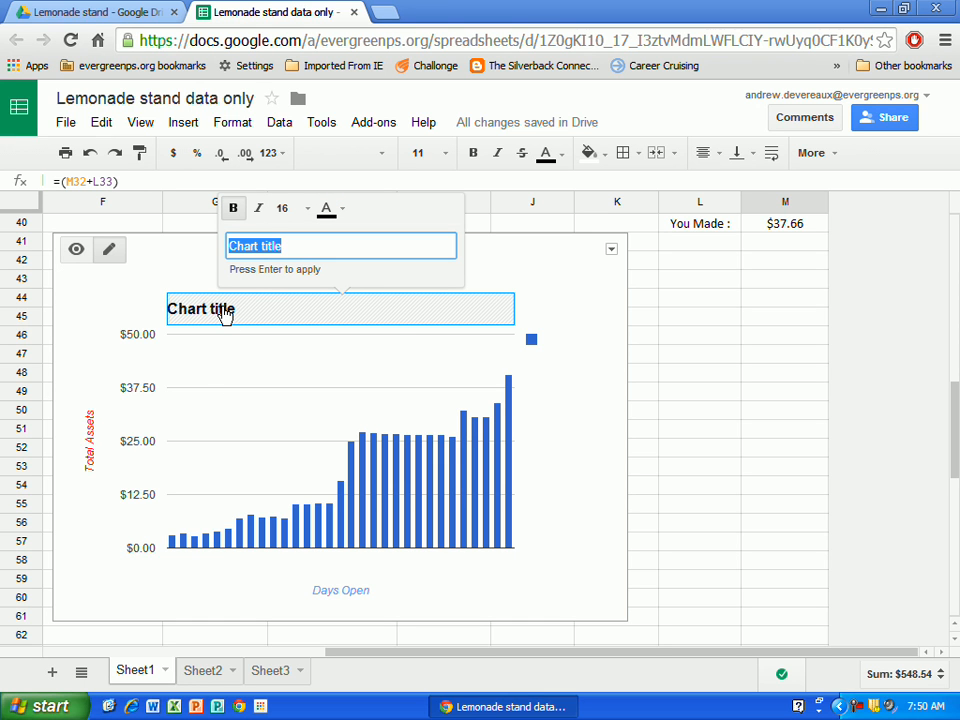
type("Lemonade Stand Total Assets")
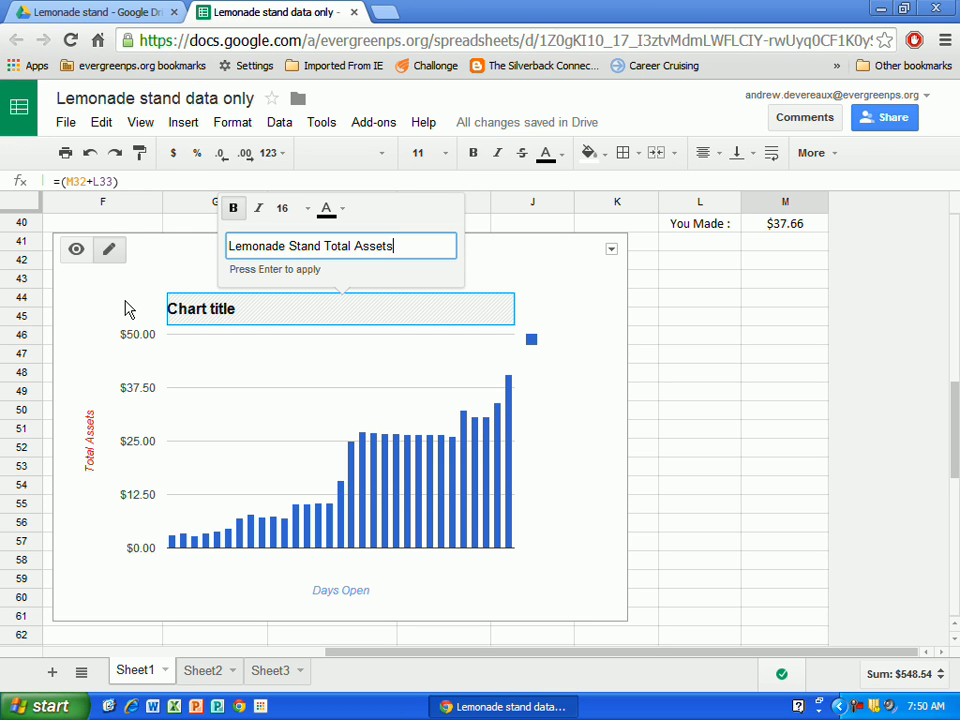
key("Return")
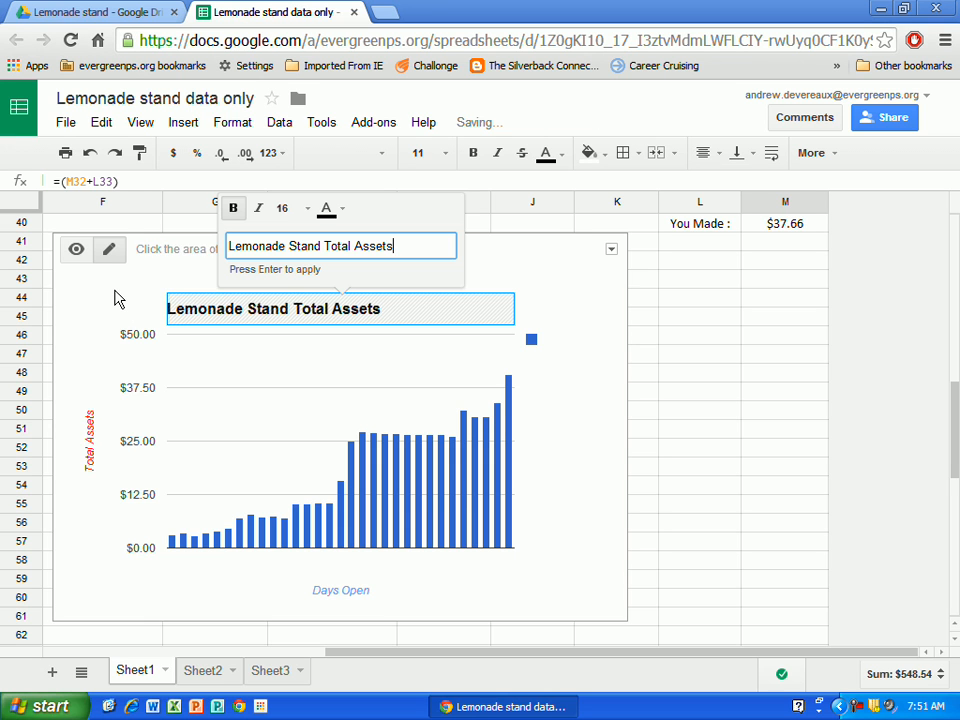
left_click(117, 299)
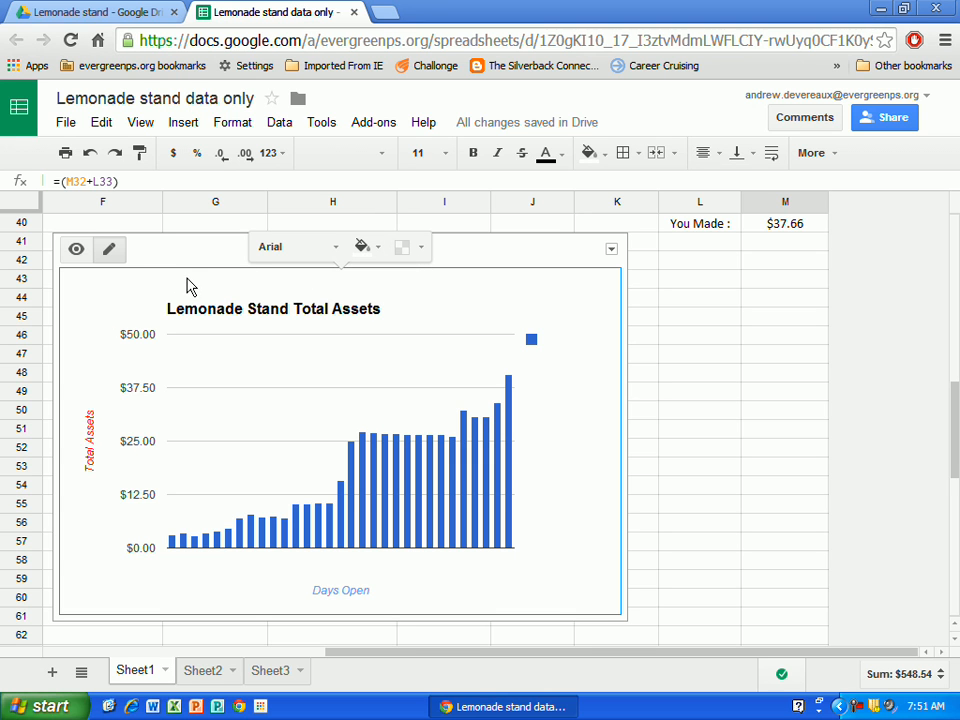
- Set the background colour of the chart's axis area behind the columns to bright green
left_click(233, 392)
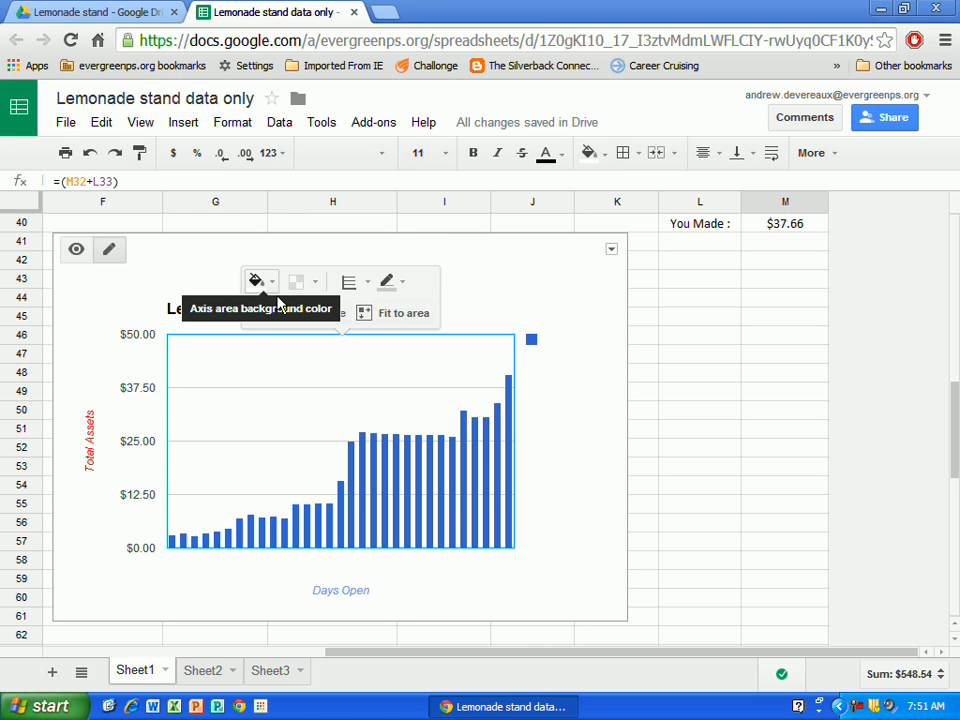
left_click(605, 315)
left_click(326, 369)
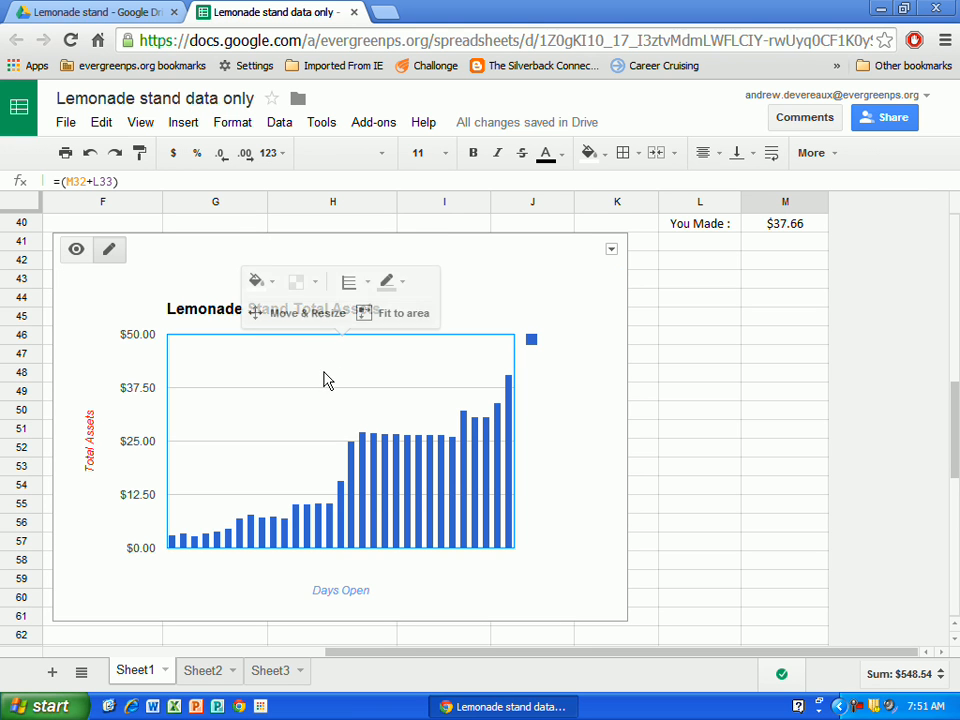
left_click(272, 288)
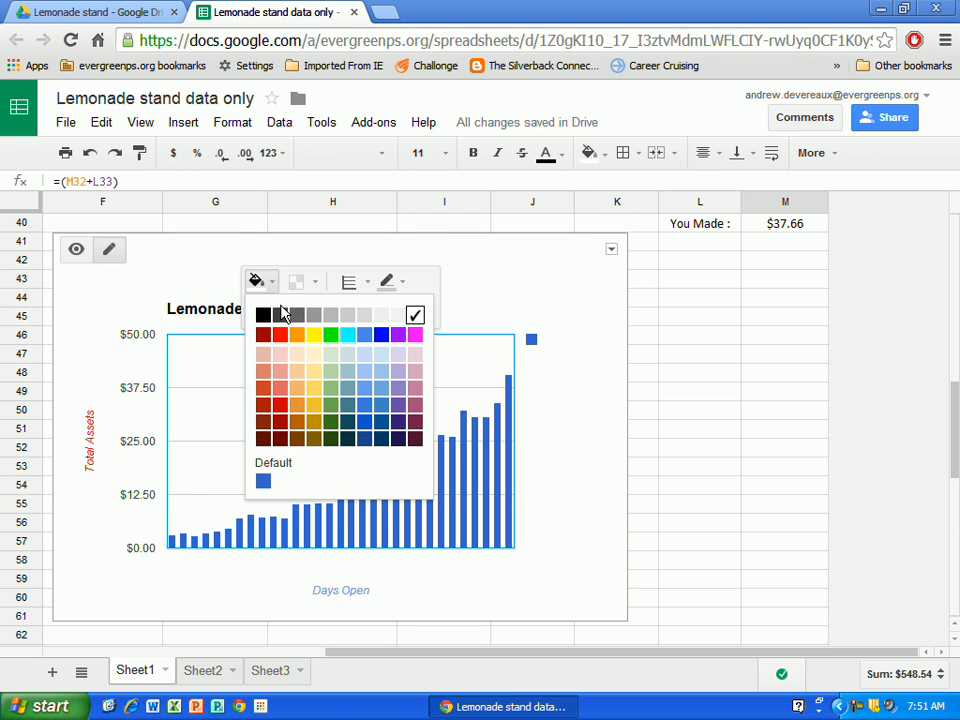
left_click(331, 338)
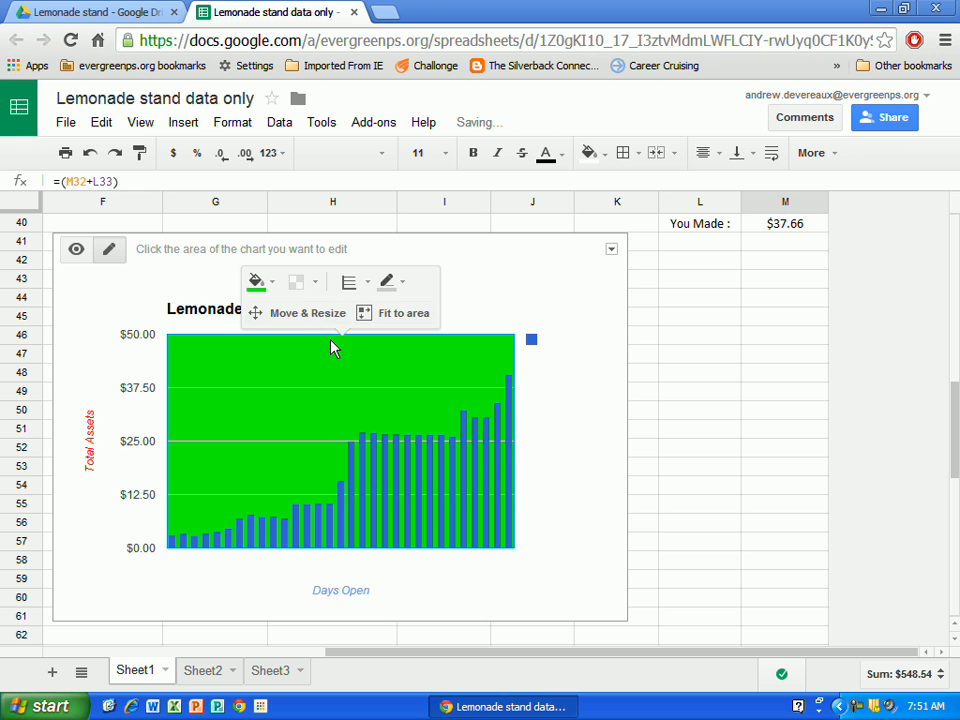
- Set the chart's major gridline colour to cornflower blue and the column series colour to red
left_click(404, 288)
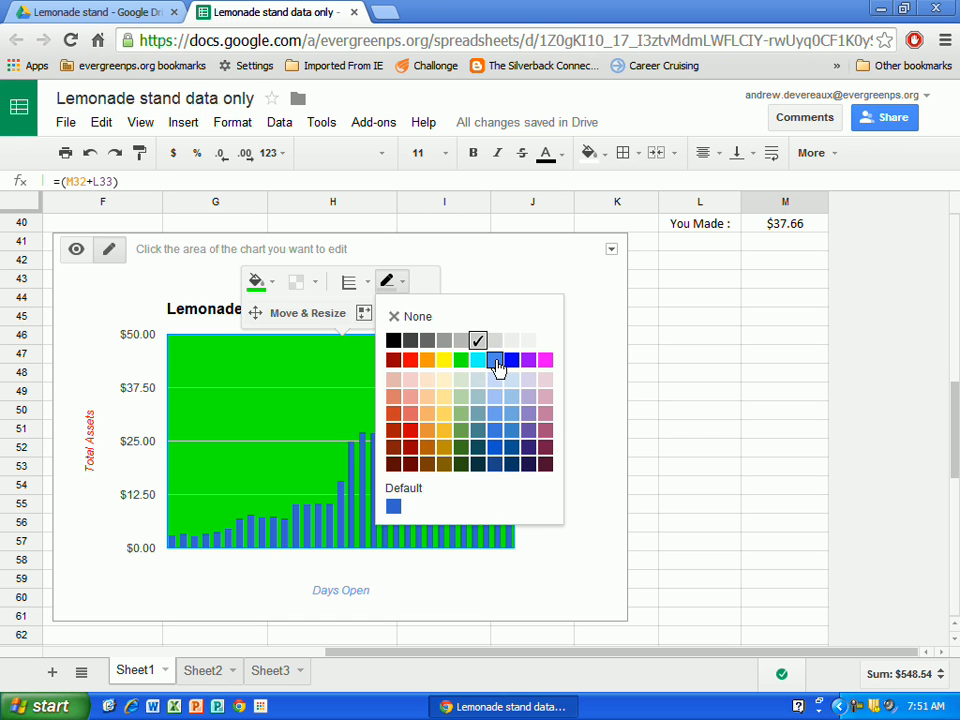
left_click(496, 363)
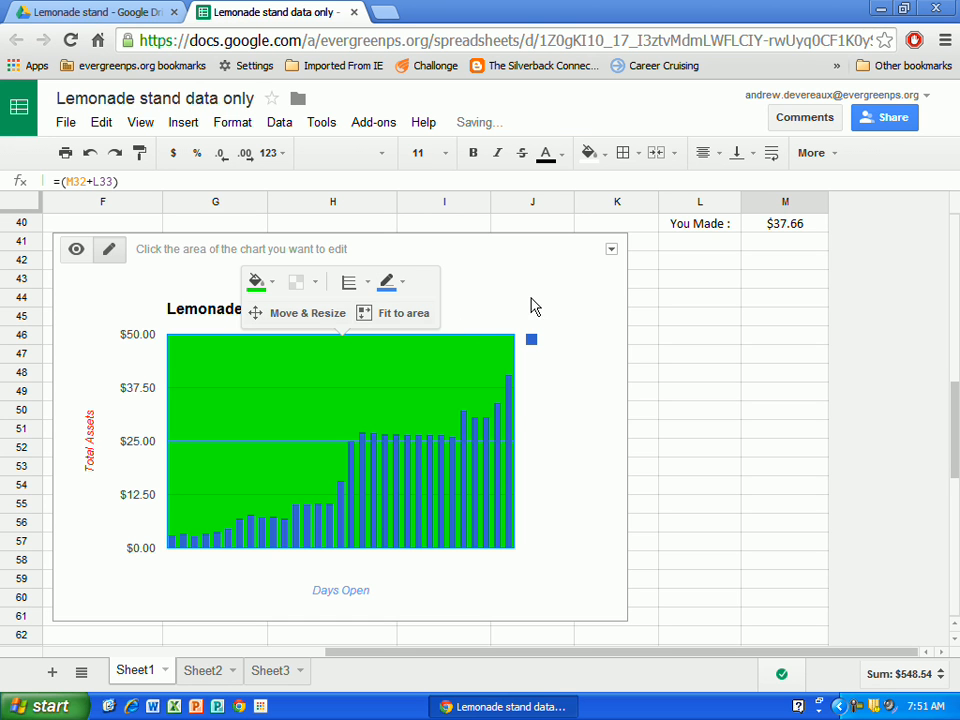
left_click(456, 474)
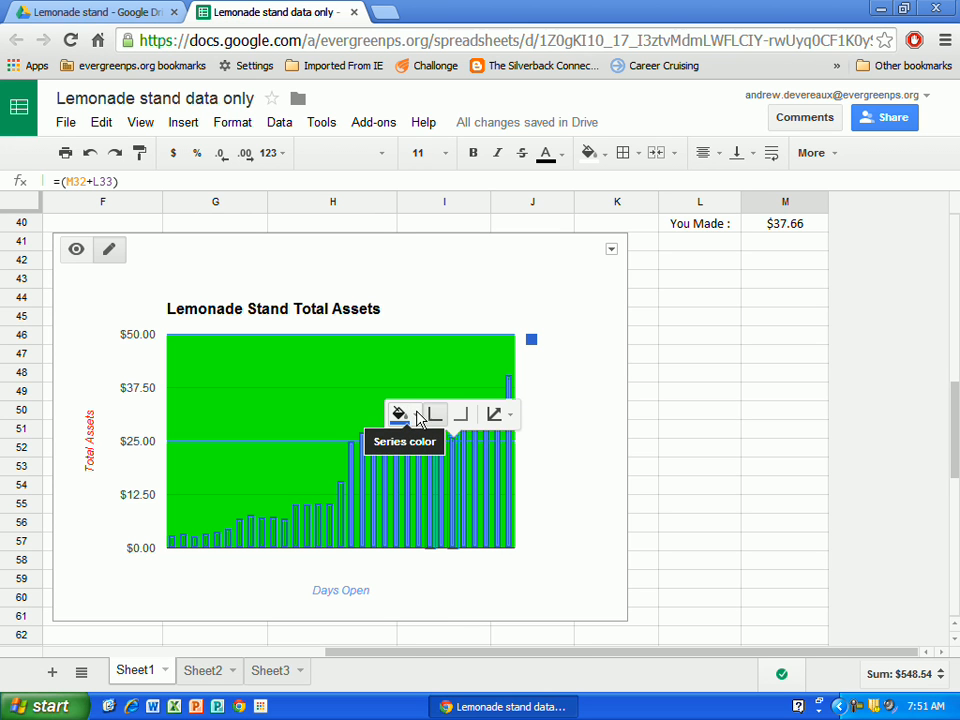
left_click(418, 418)
left_click(423, 500)
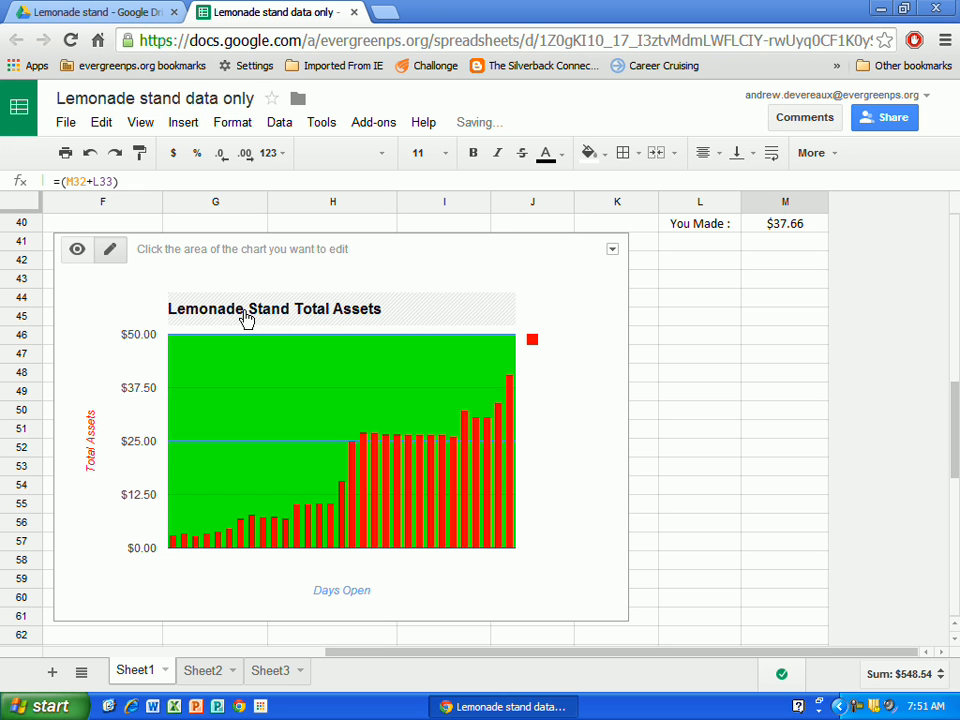
- Set the background colour of the whole chart area around the plot to yellow
left_click(94, 276)
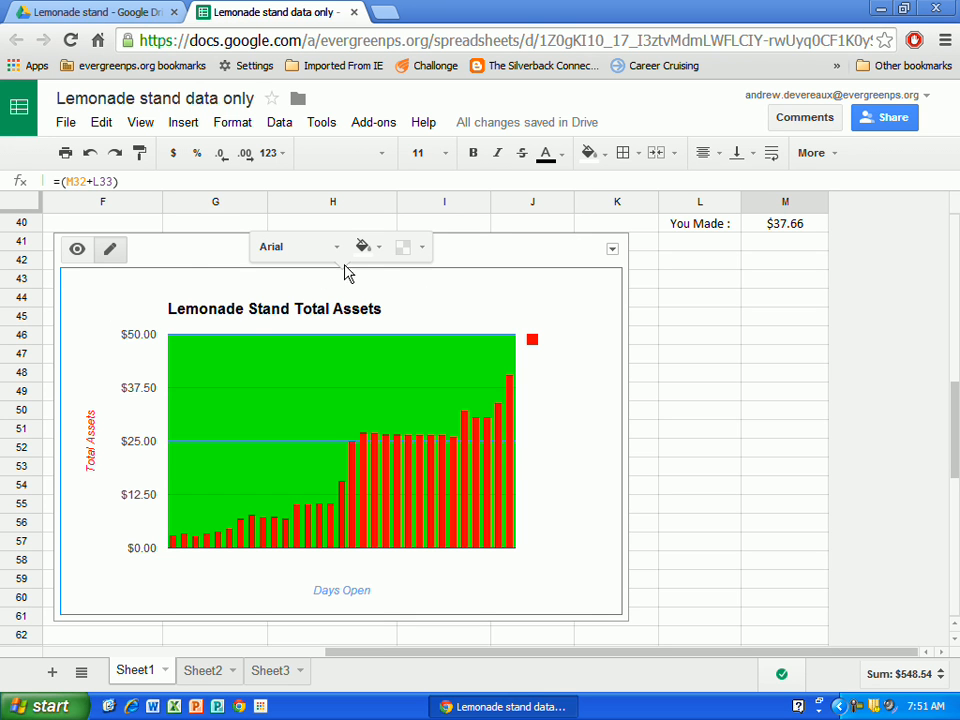
left_click(377, 254)
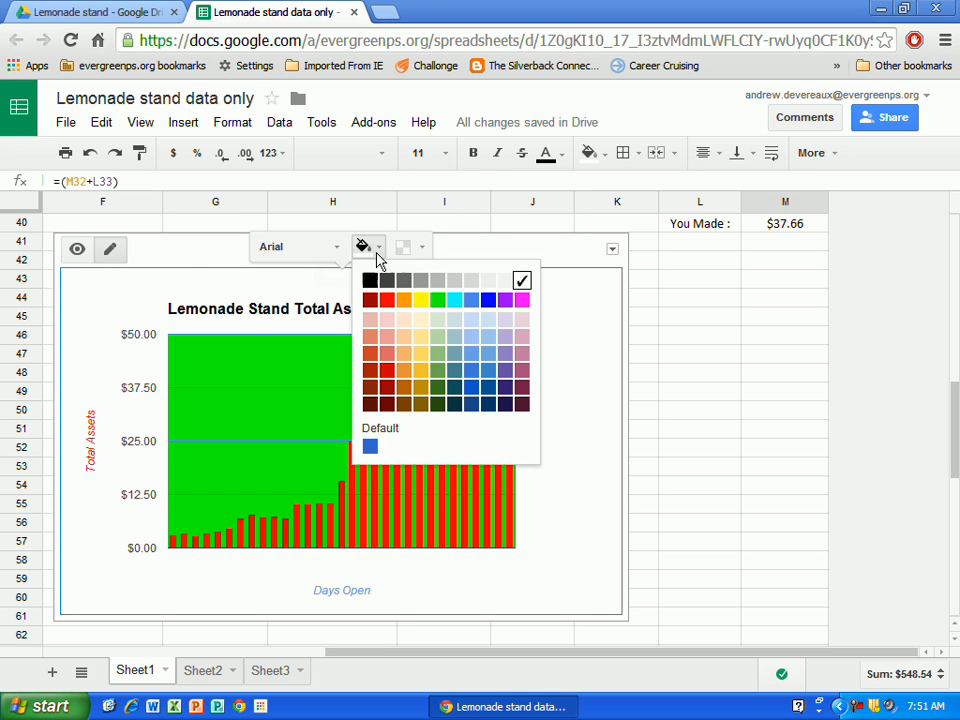
left_click(387, 301)
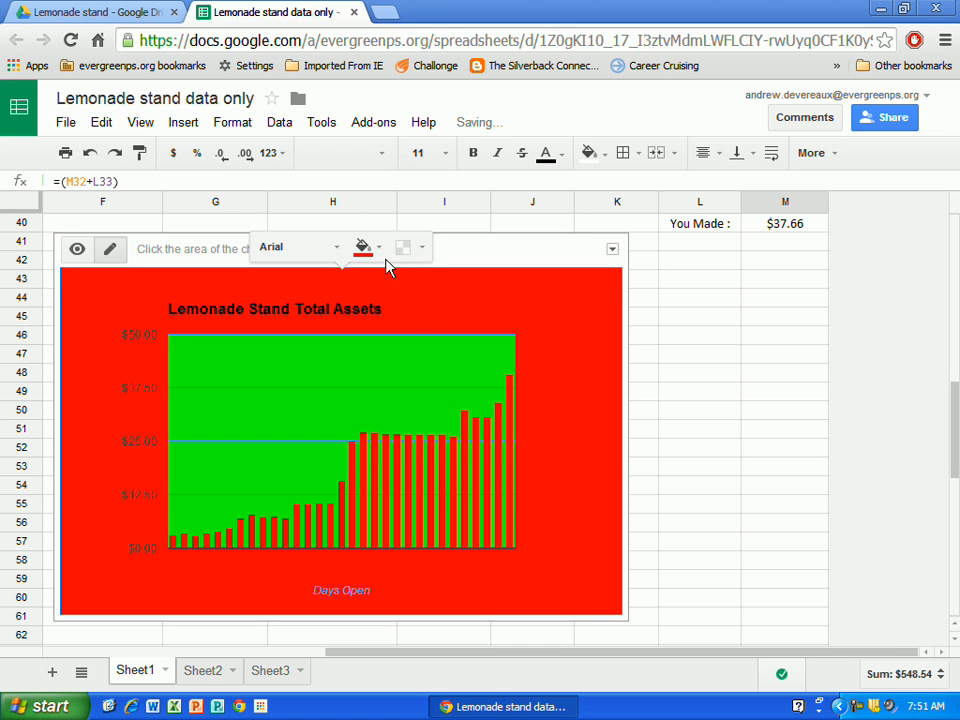
left_click(384, 253)
left_click(418, 306)
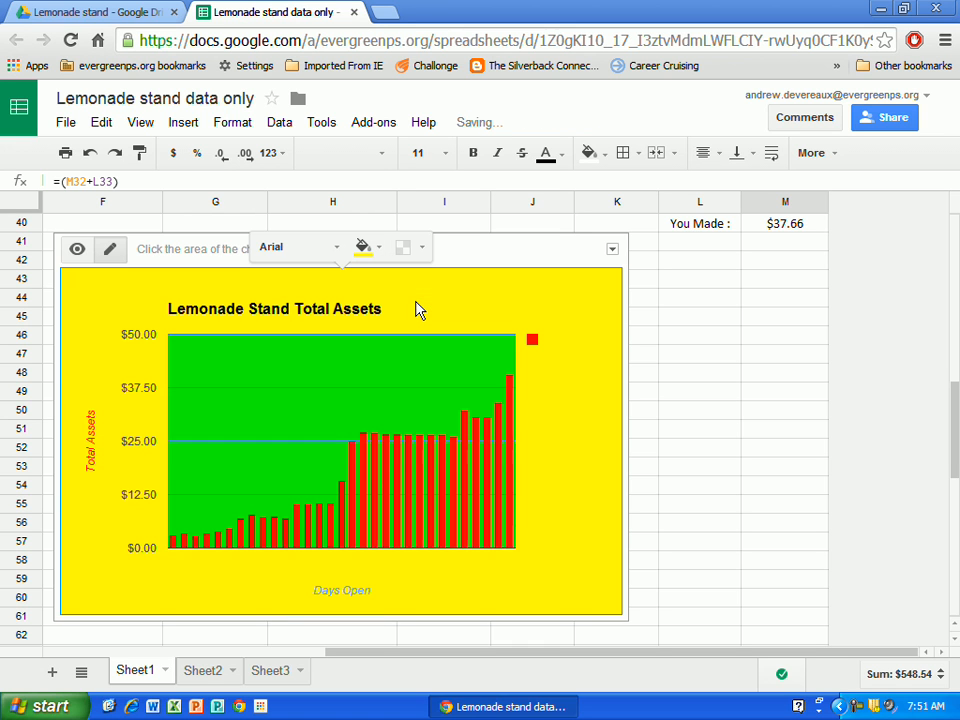
left_click(522, 254)
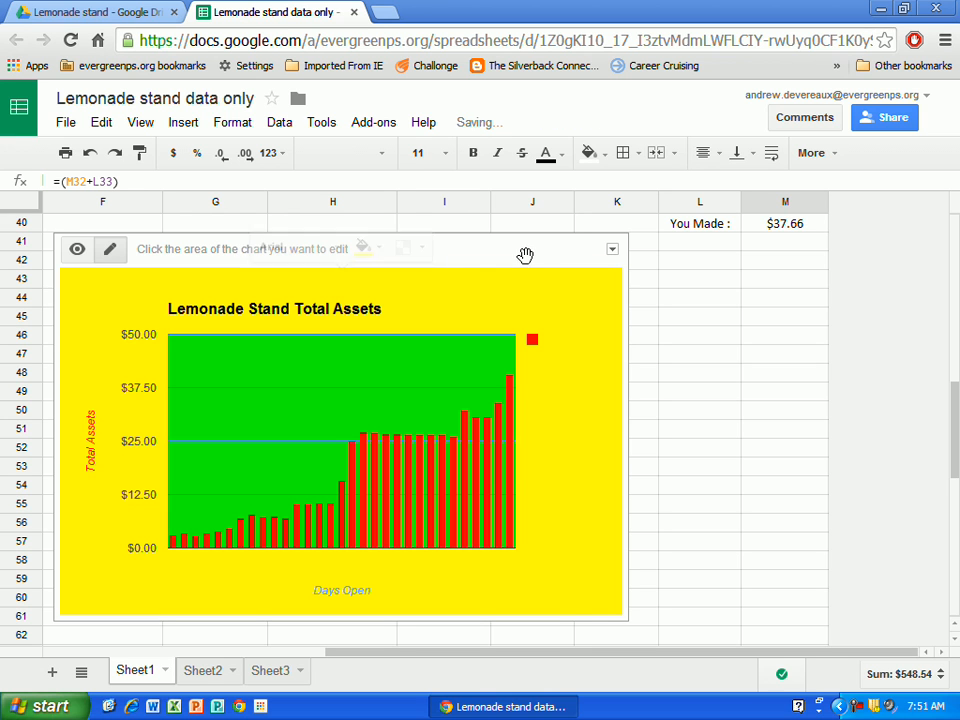
- Set the chart title "Lemonade Stand Total Assets" to font size 20 and italicise it
left_click(189, 311)
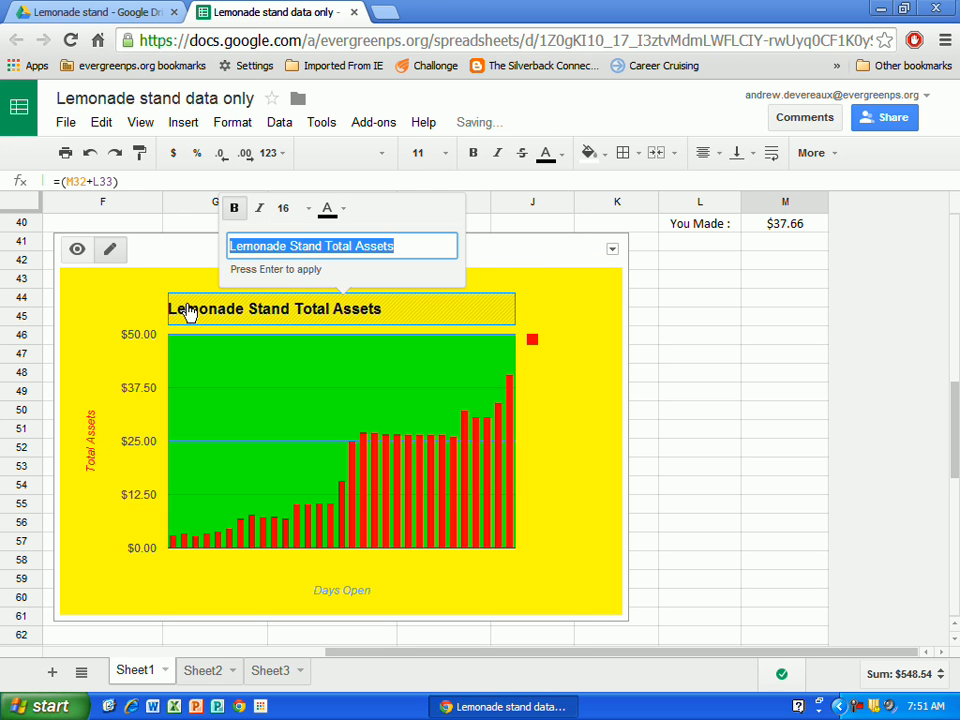
left_click(310, 215)
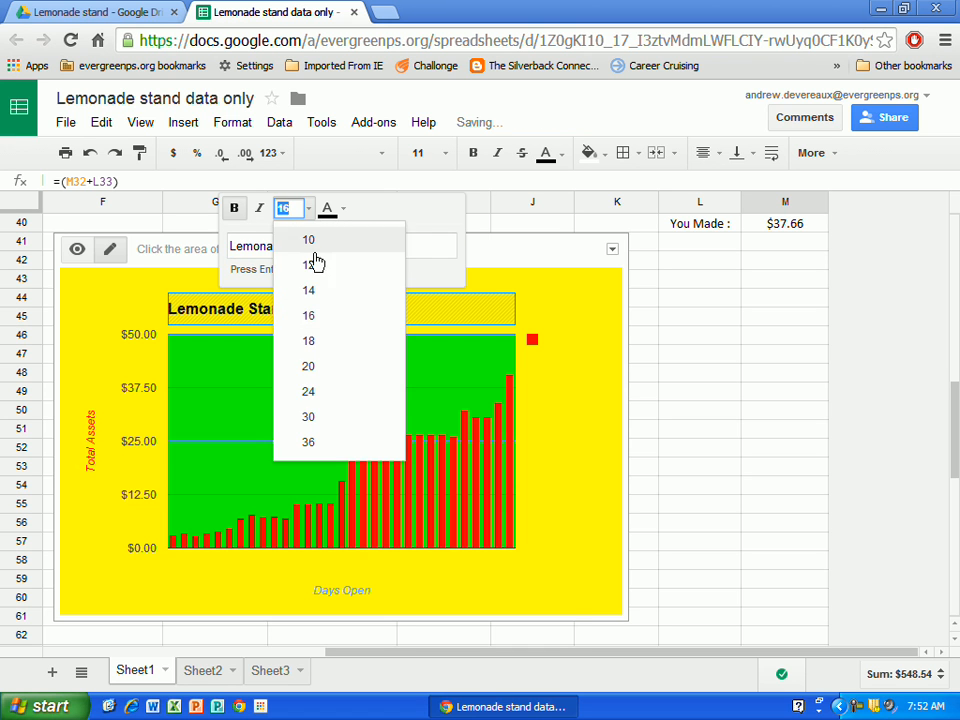
left_click(318, 417)
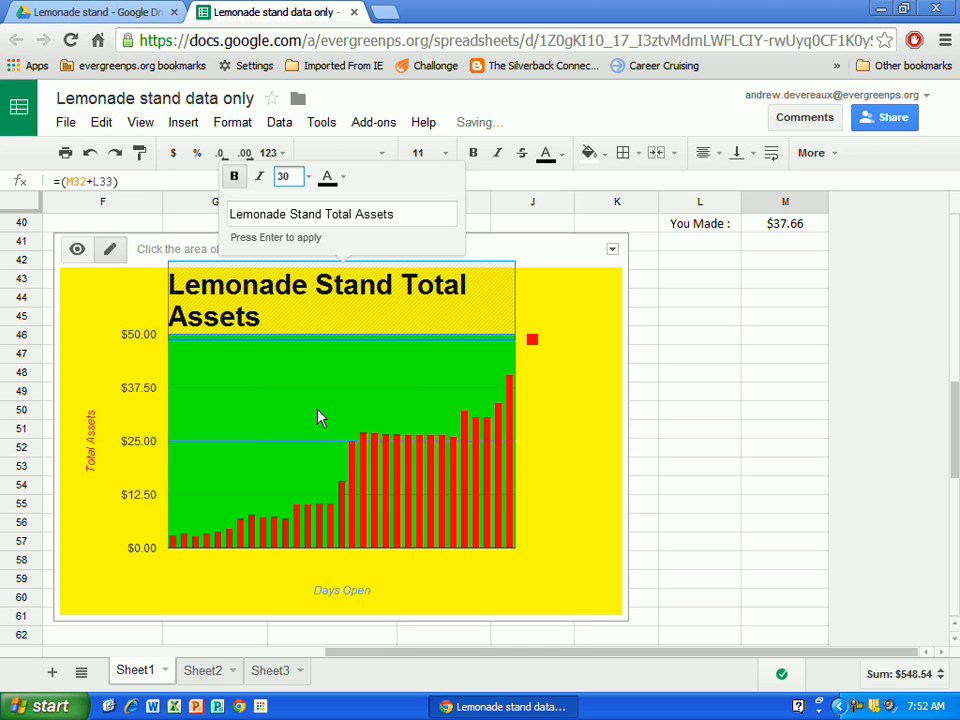
left_click(311, 182)
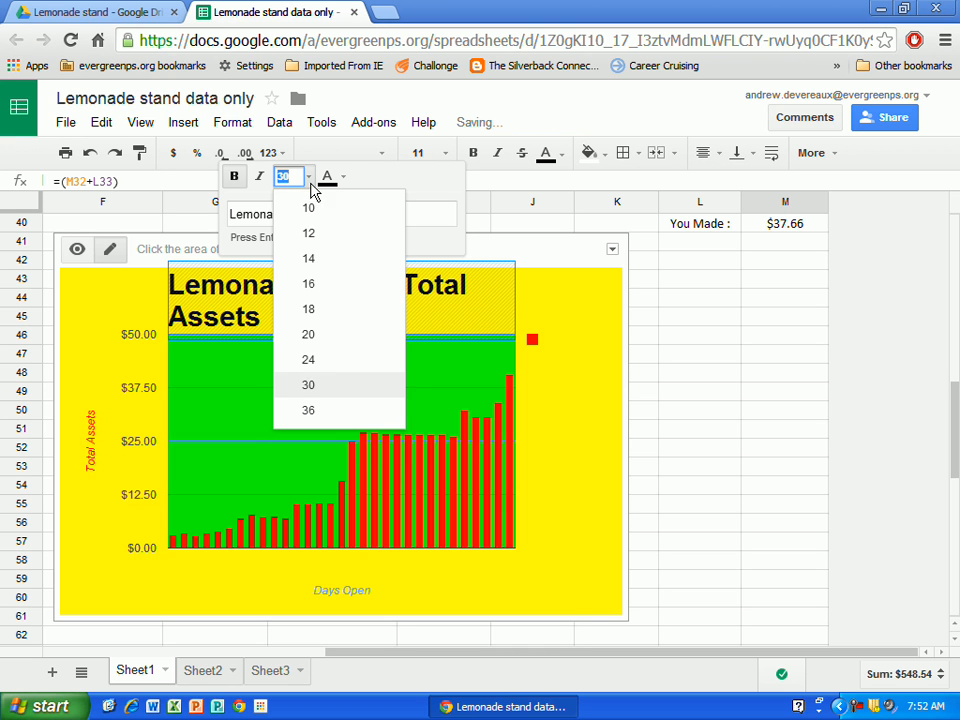
left_click(308, 335)
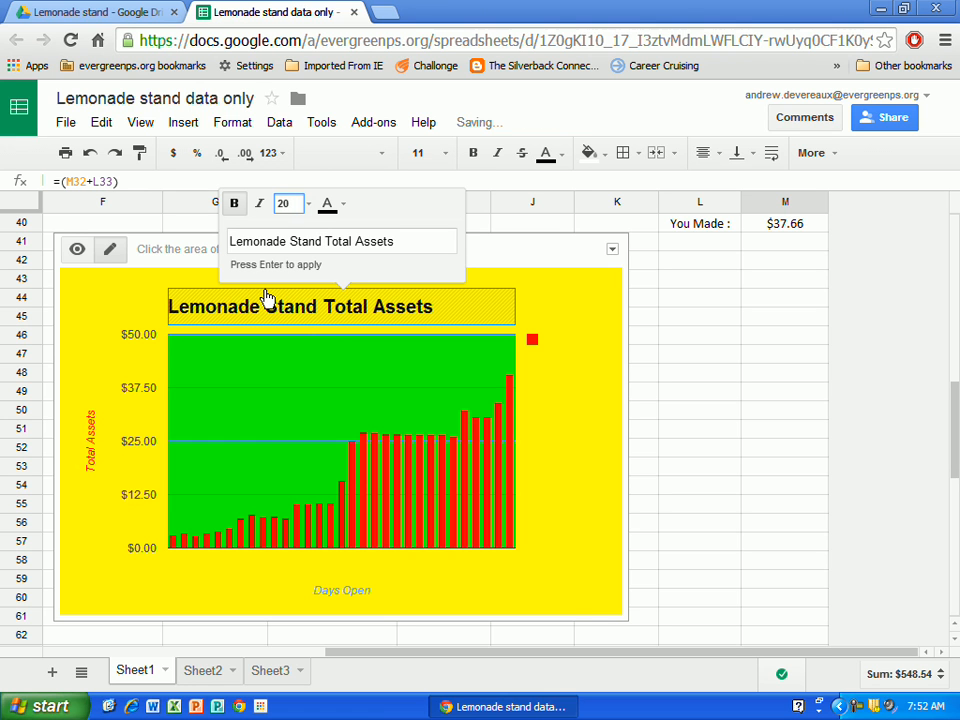
left_click(259, 204)
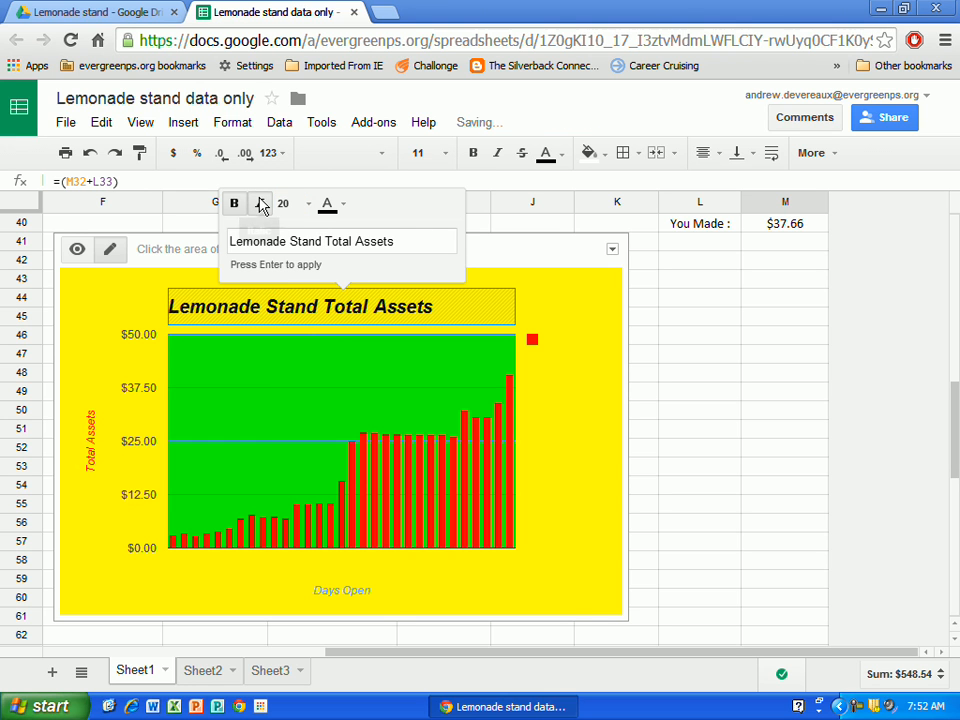
left_click(123, 304)
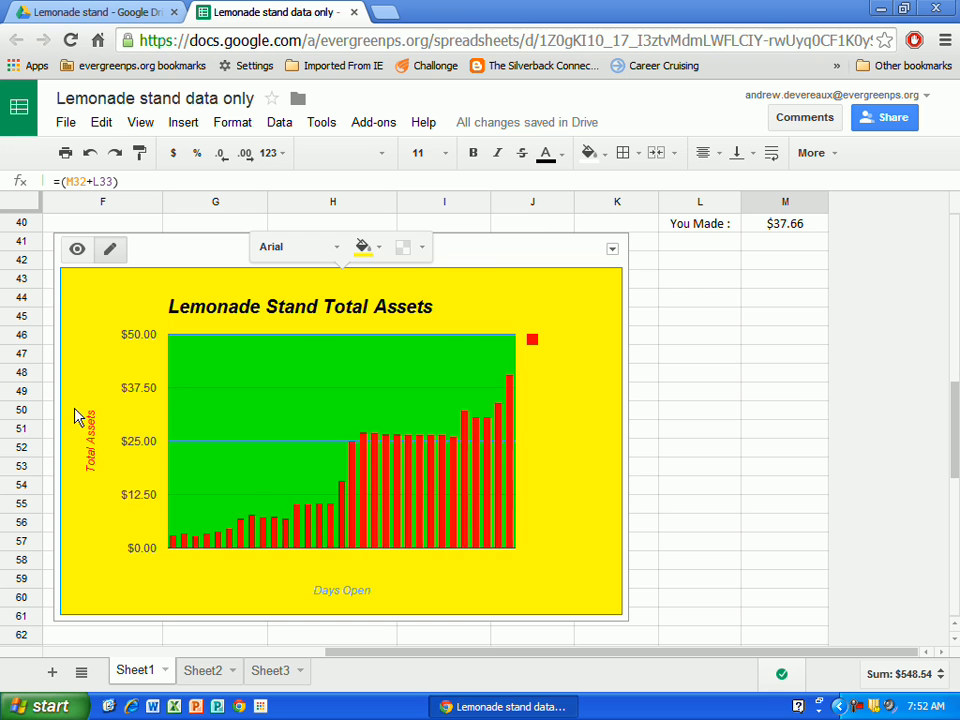
- Review the finished sheet: the daily data columns, the min, max and average rows, and the Total Assets chart
scroll(733, 354, "up", 10)
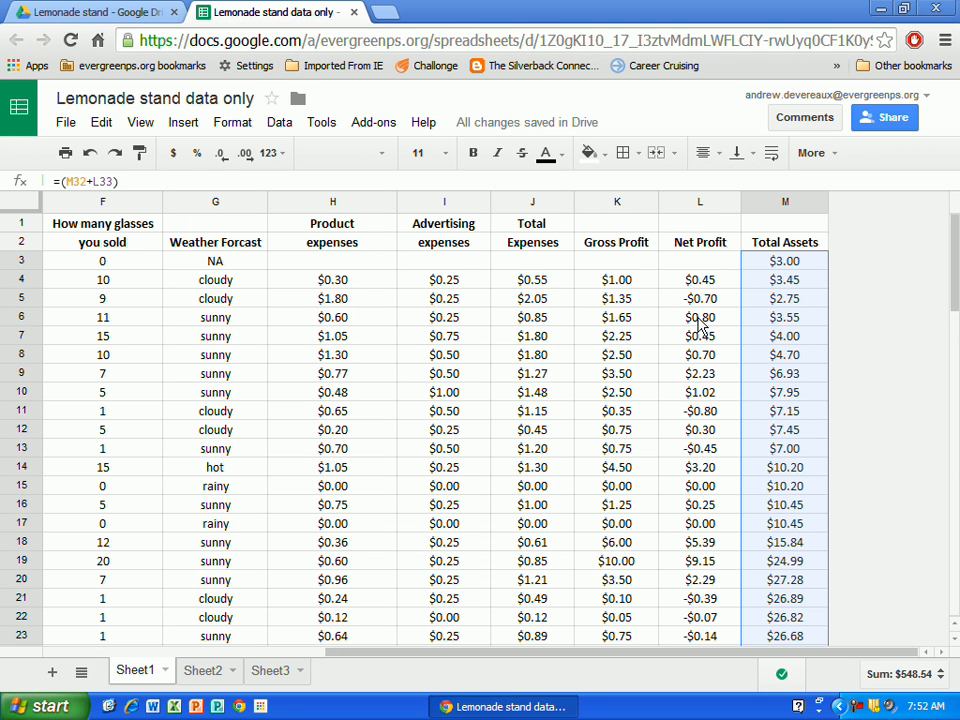
scroll(680, 505, "down", 6)
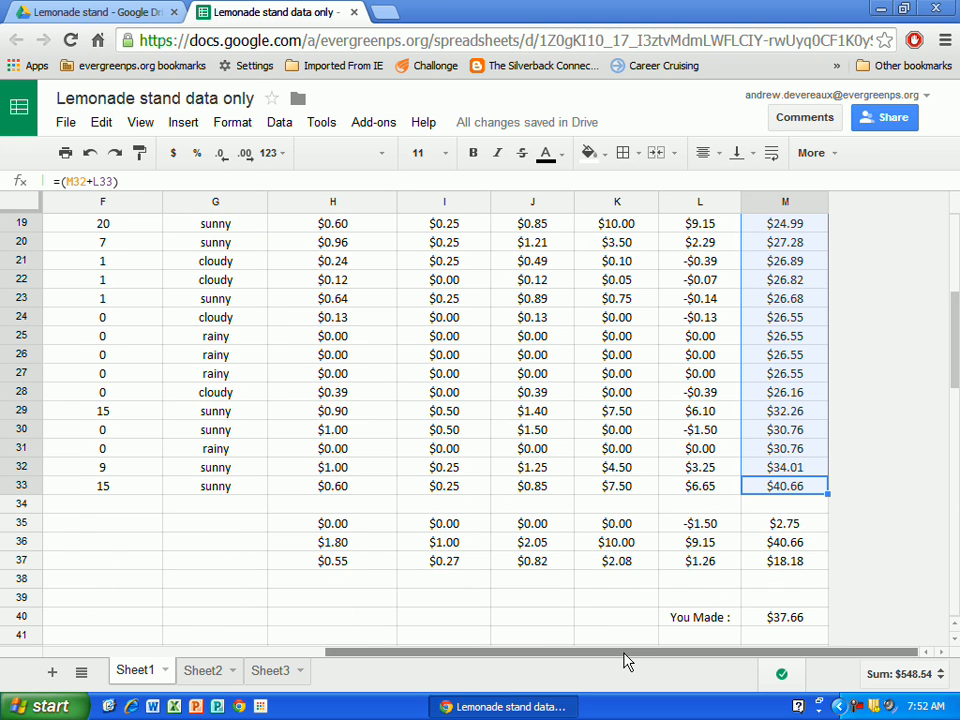
left_click_drag(623, 655, 277, 651)
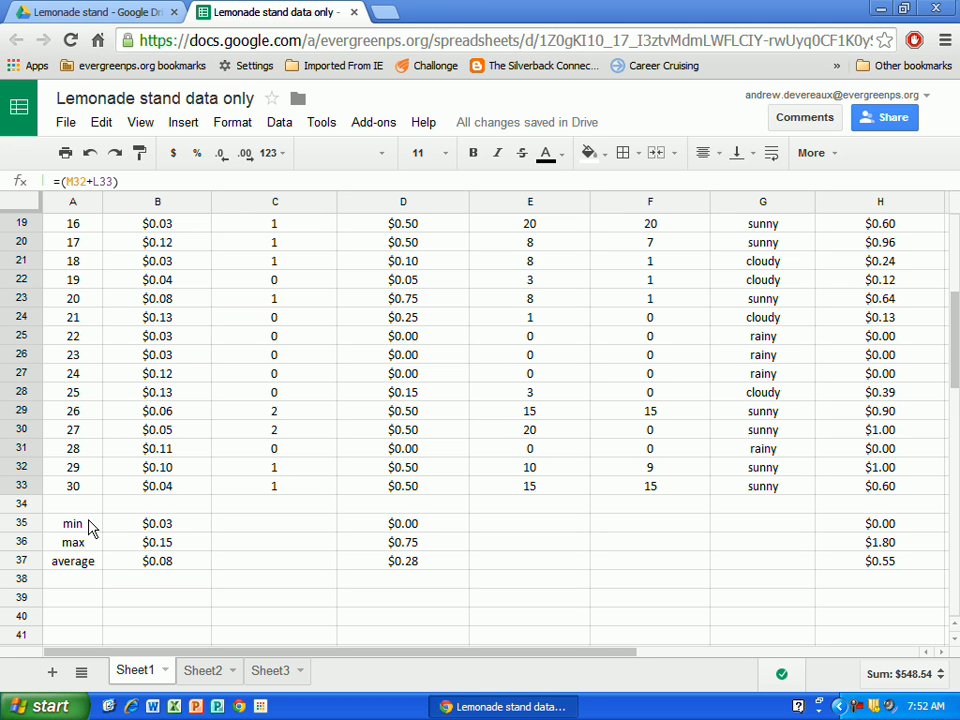
scroll(326, 504, "down", 8)
left_click_drag(515, 650, 743, 655)
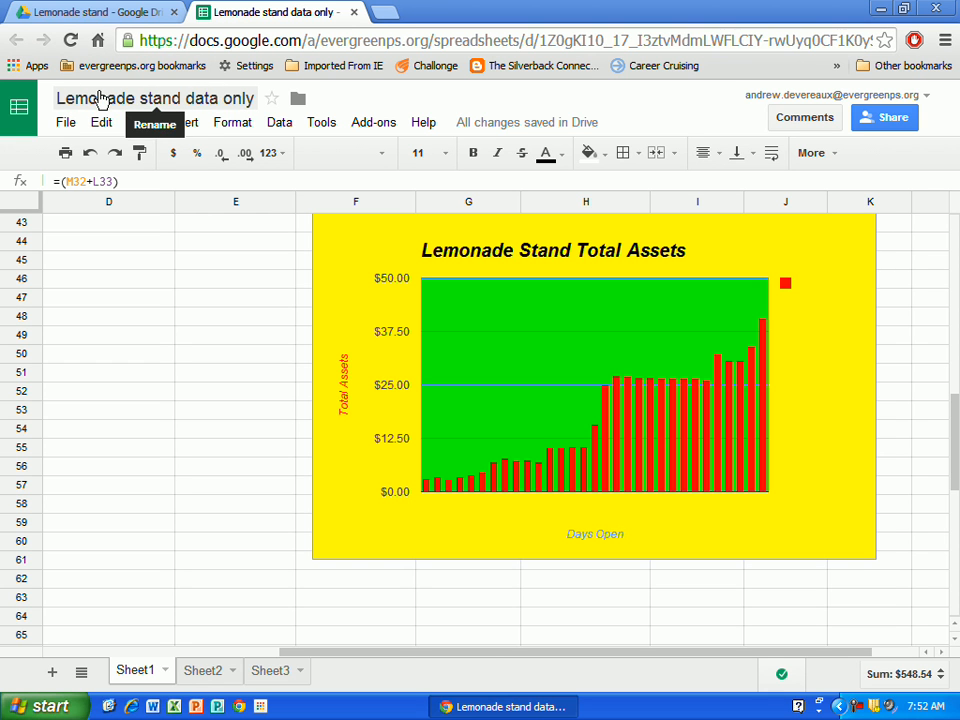
scroll(246, 369, "up", 5)
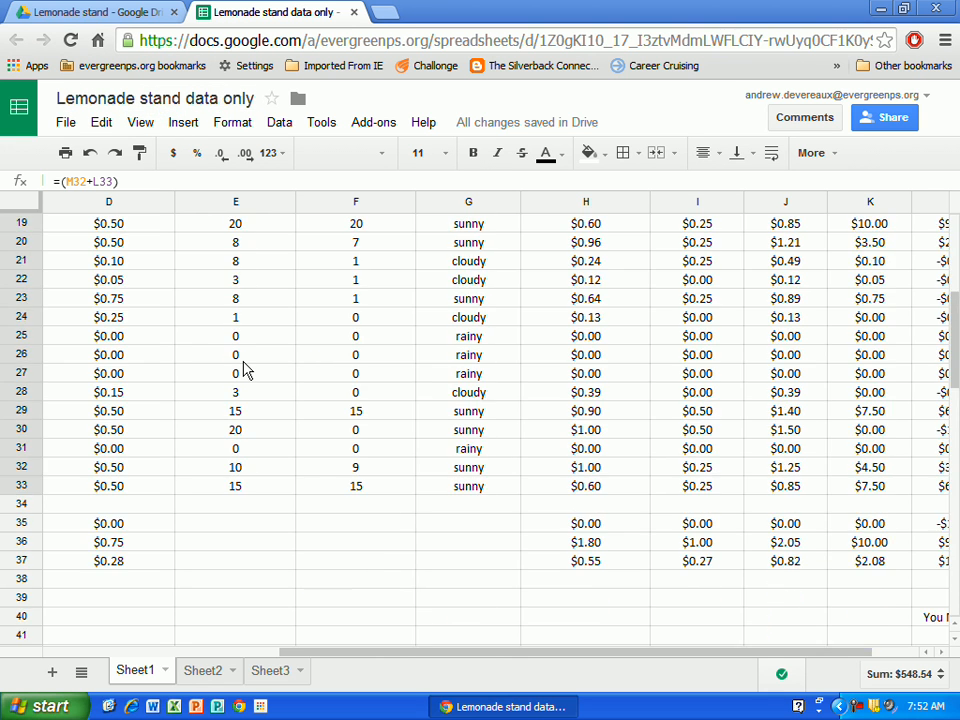
scroll(246, 369, "down", 3)
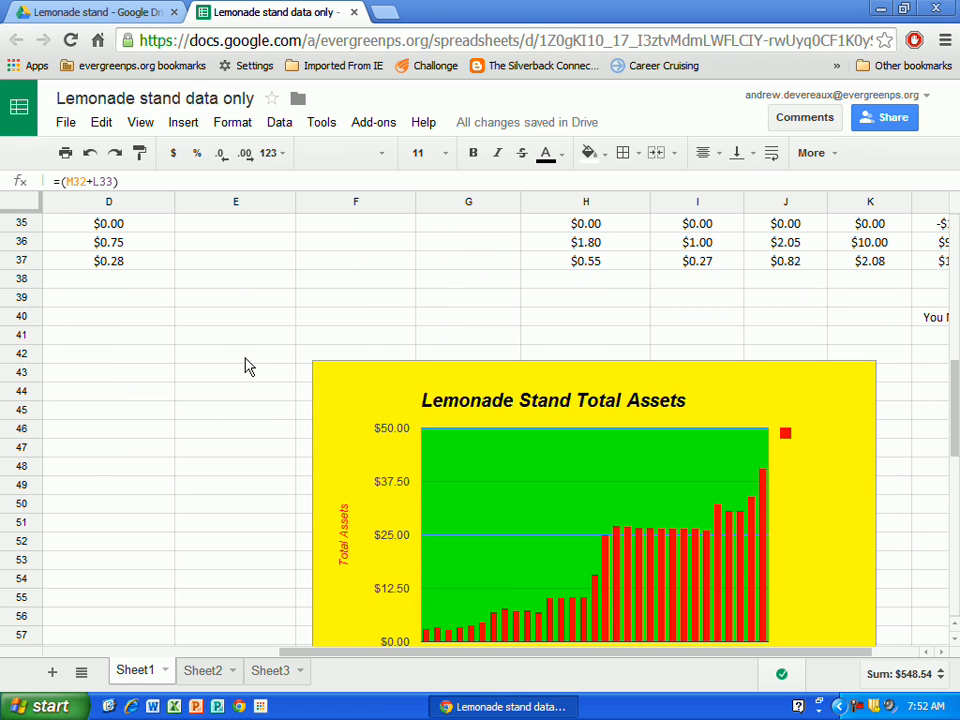